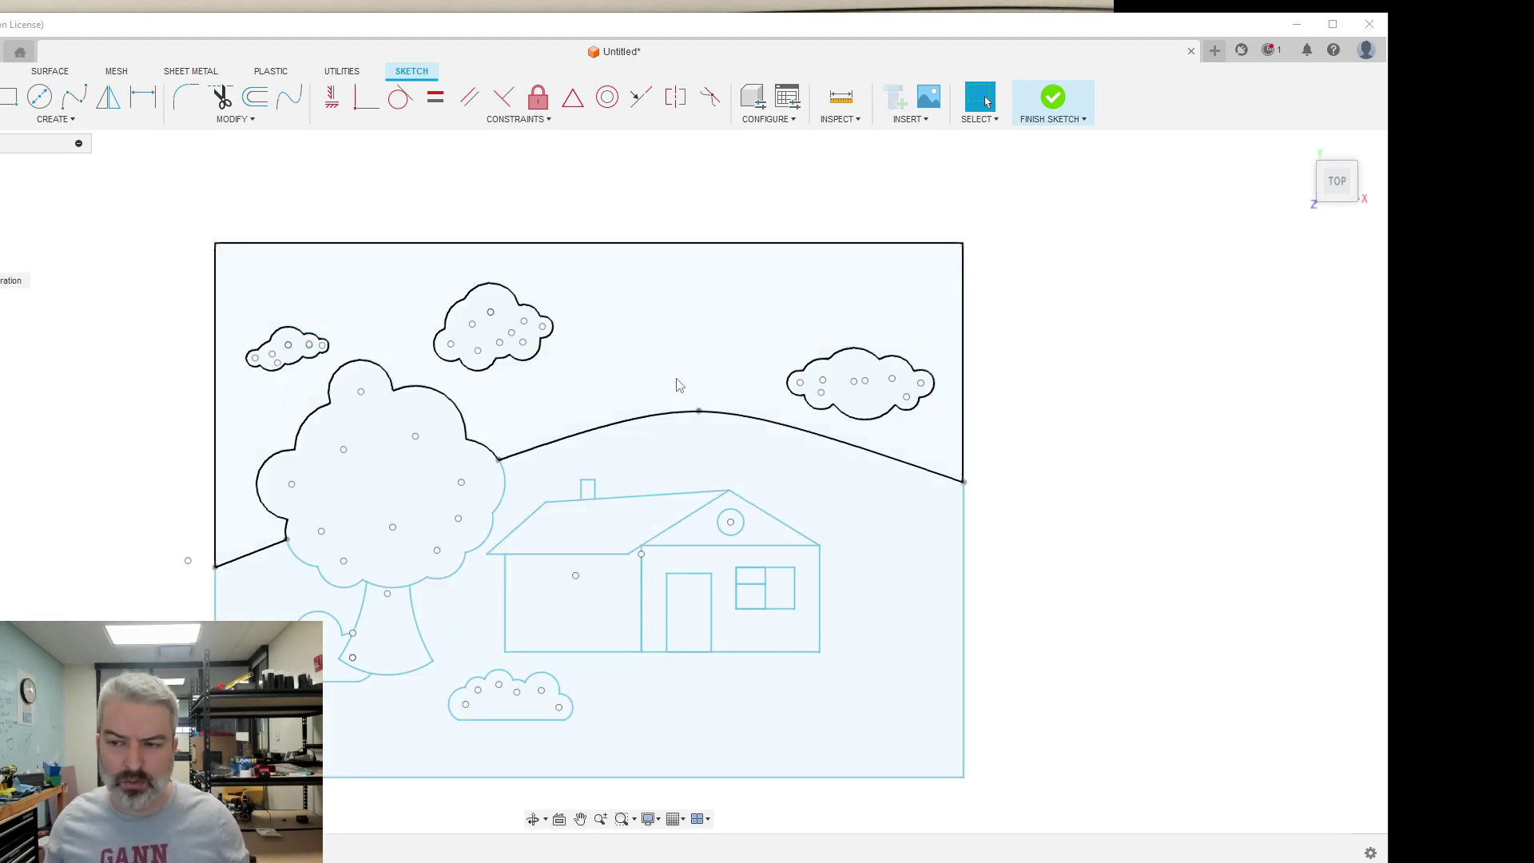
- Finish the landscape sketch and save the design as 'inlay demo v1'
mouse_move(669, 411)
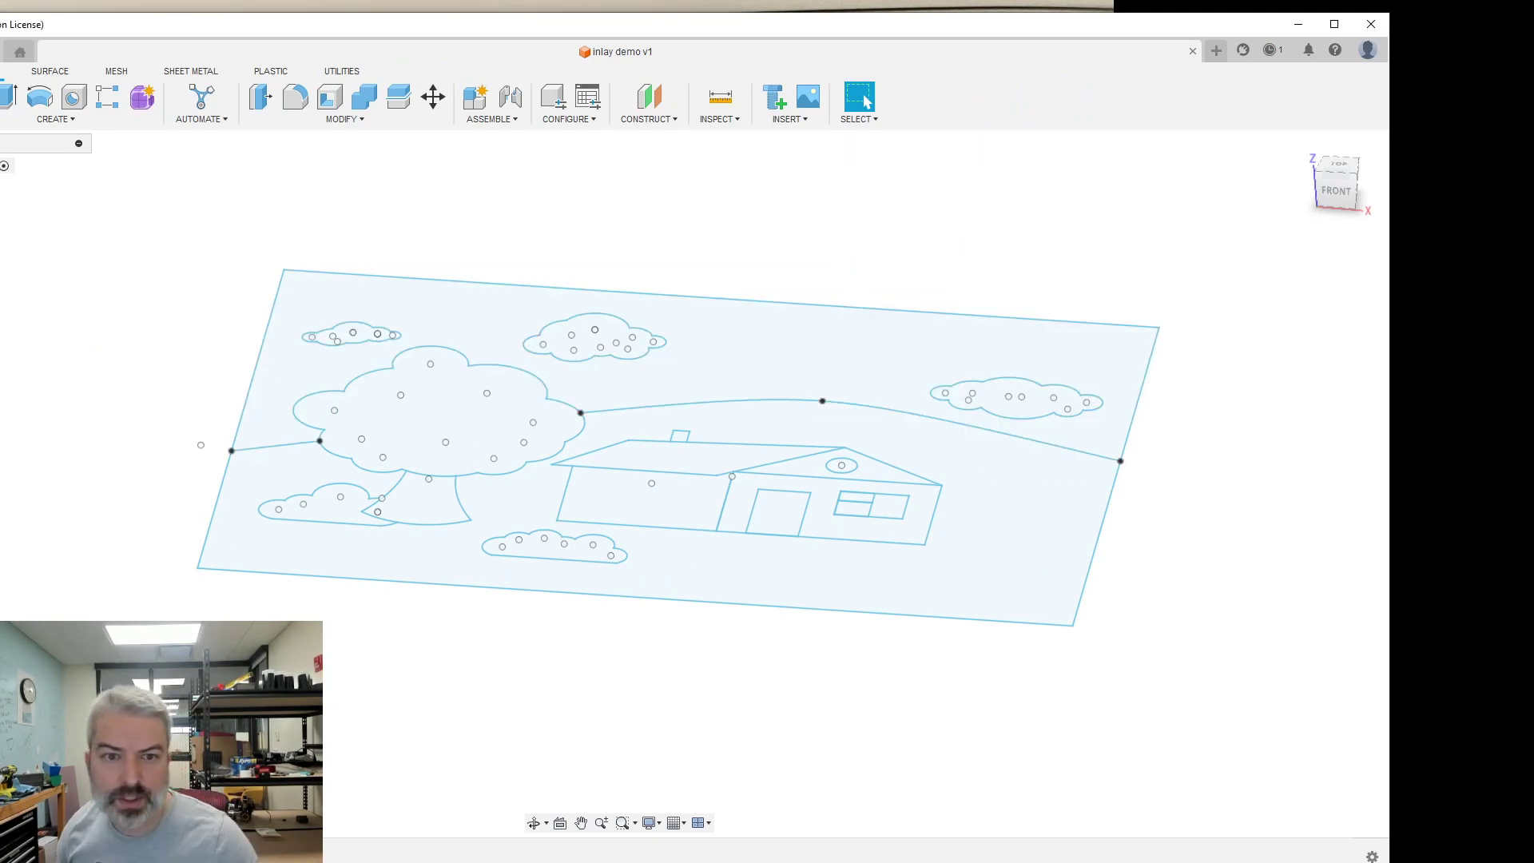
- Create a new sketch on the XY plane, viewed from TOP over the landscape drawing
shift+middle_drag(216, 226, 217, 261)
click(0, 97)
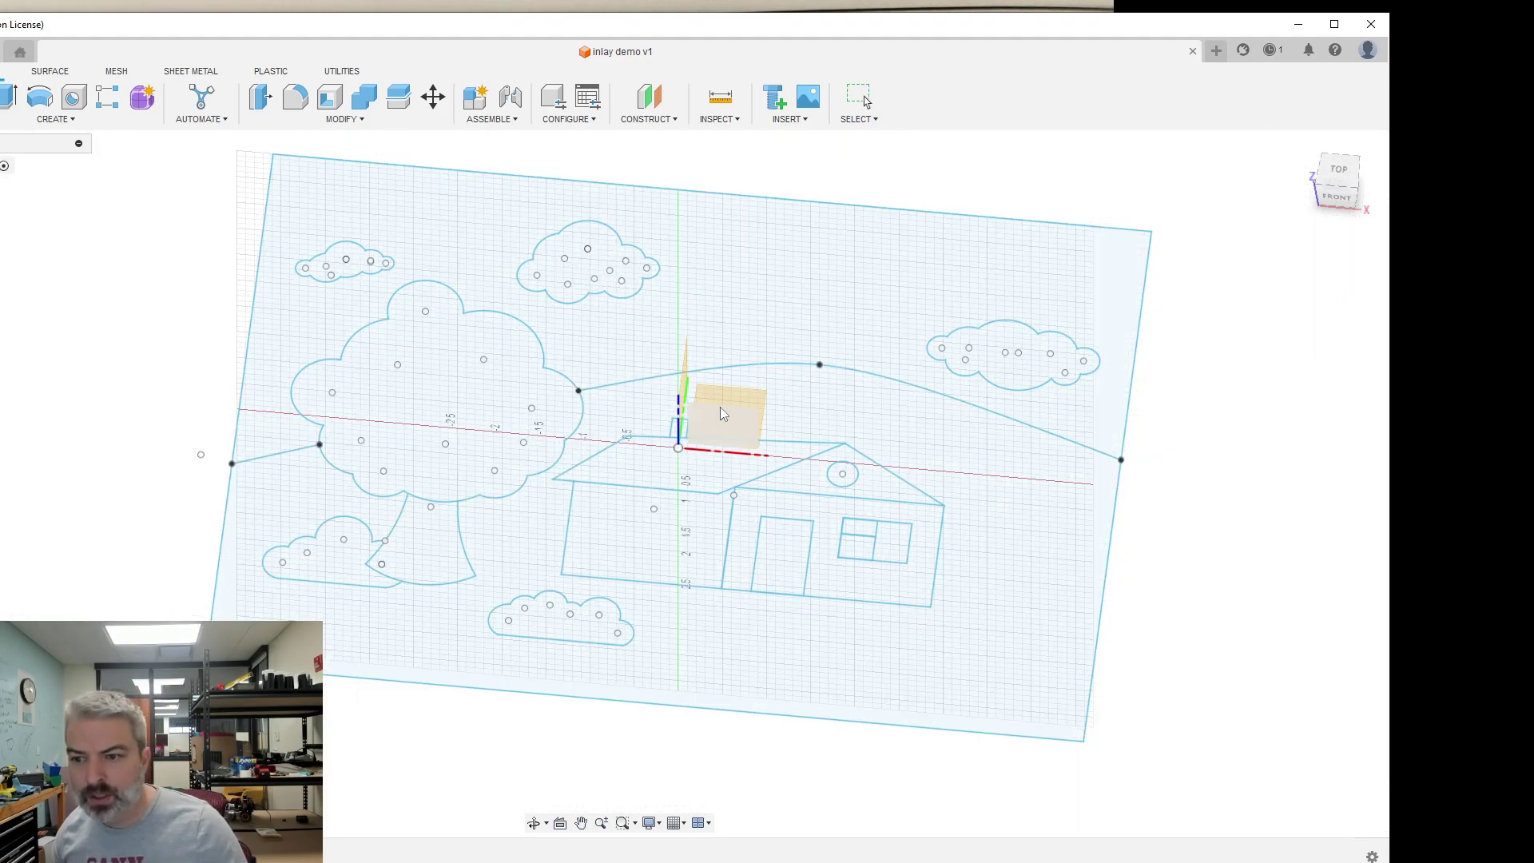
shift+middle_drag(896, 360, 778, 451)
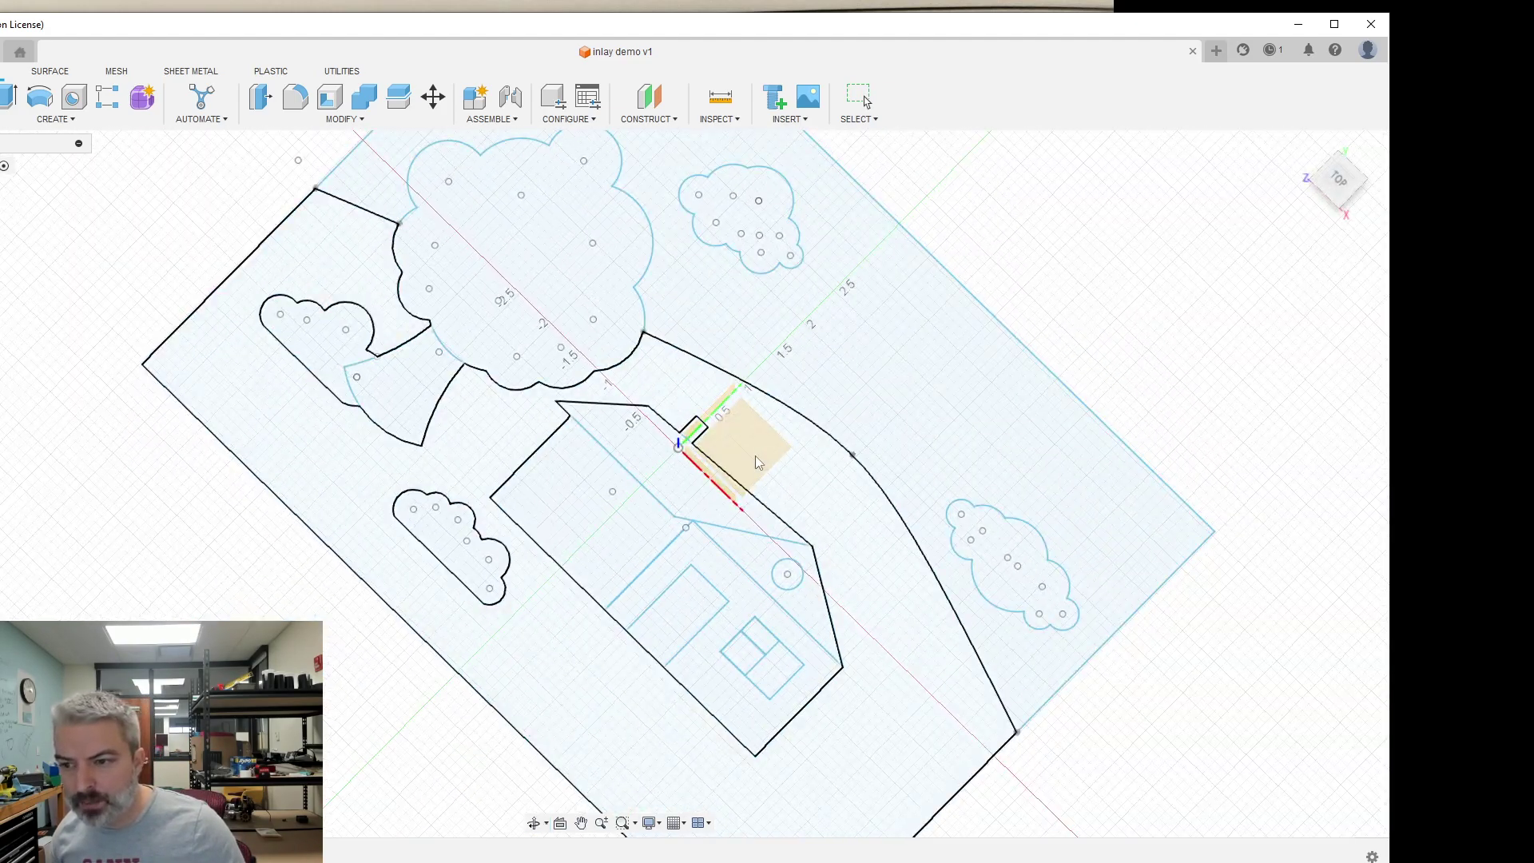
click(755, 455)
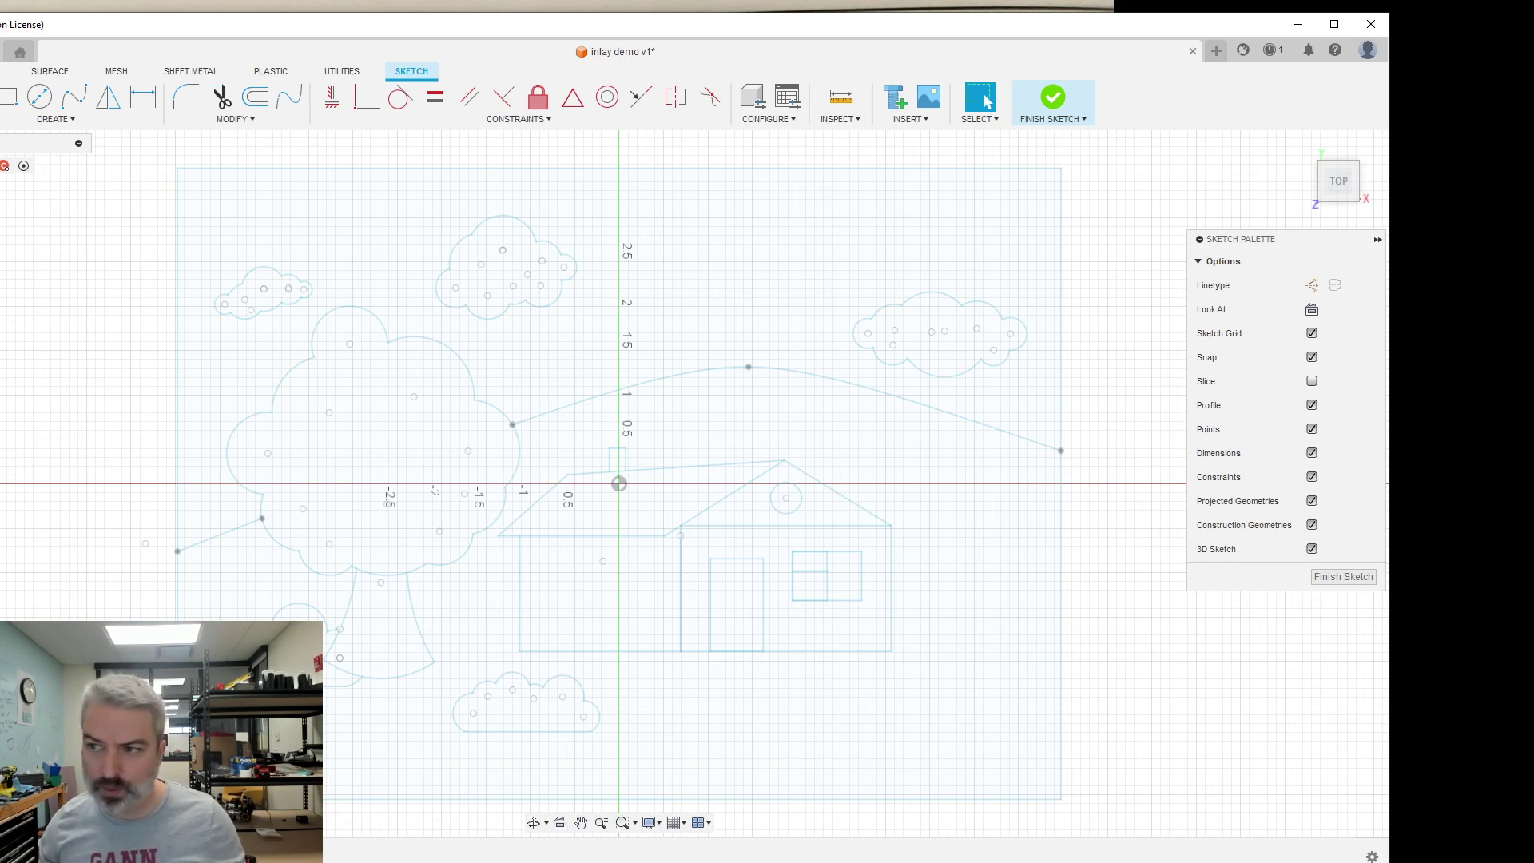
- Bring up the Project tool (P) with Projection Link enabled in the new sketch
click(264, 277)
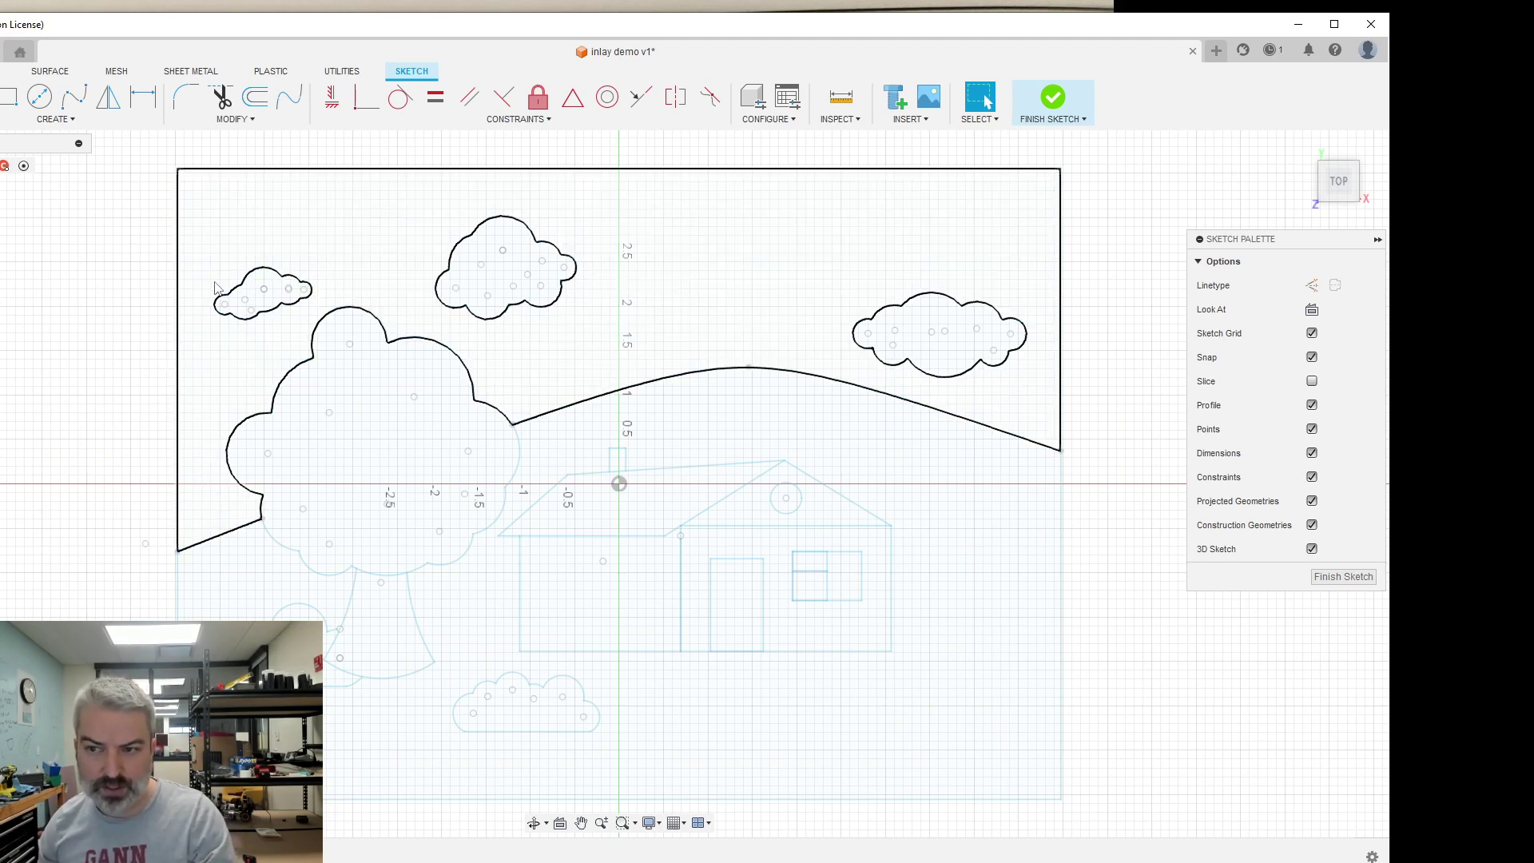
key(p)
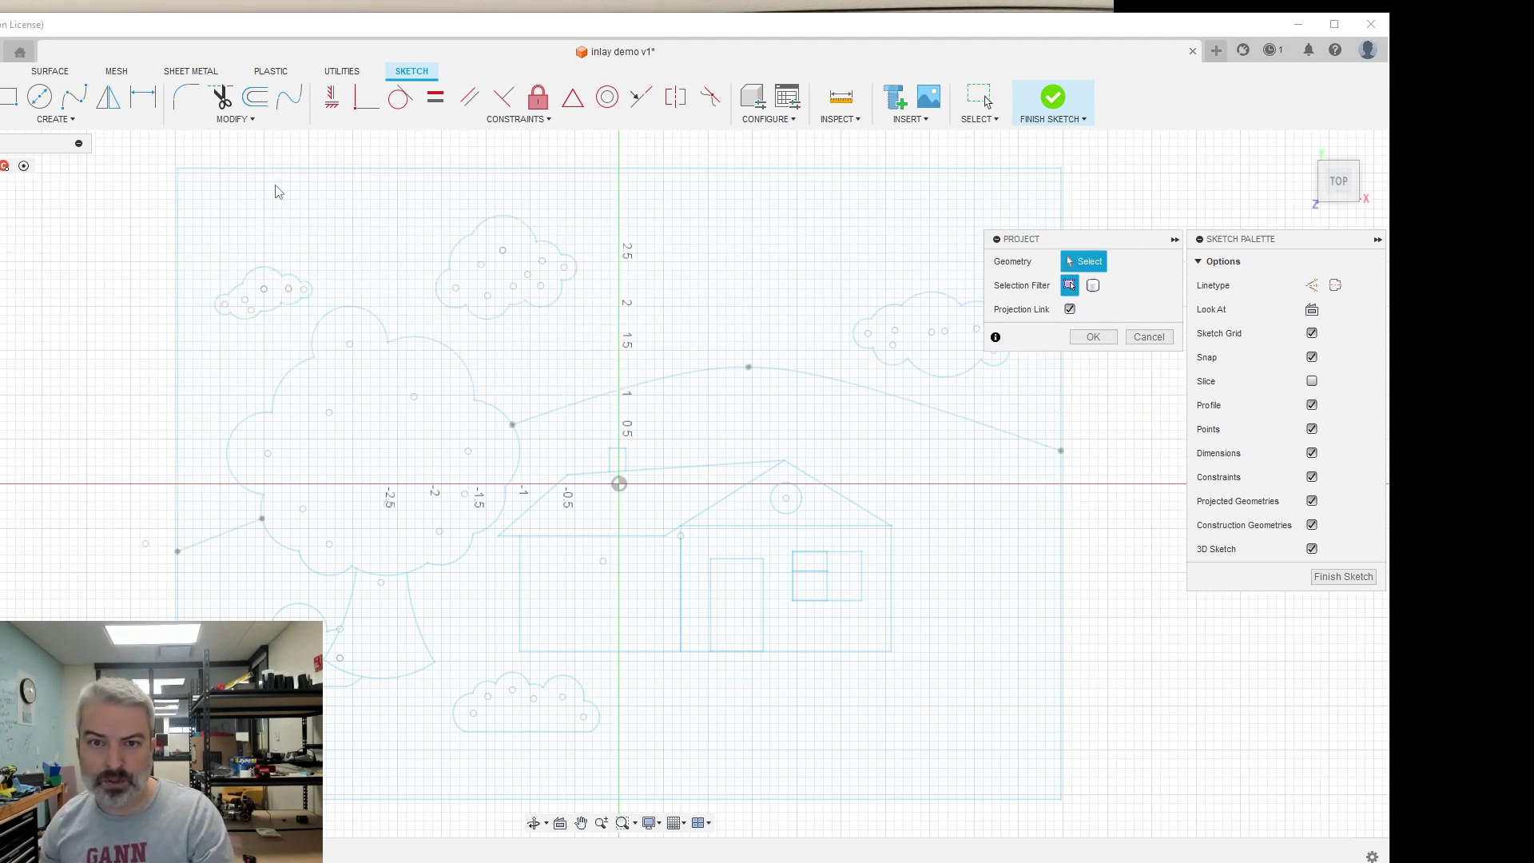
click(97, 121)
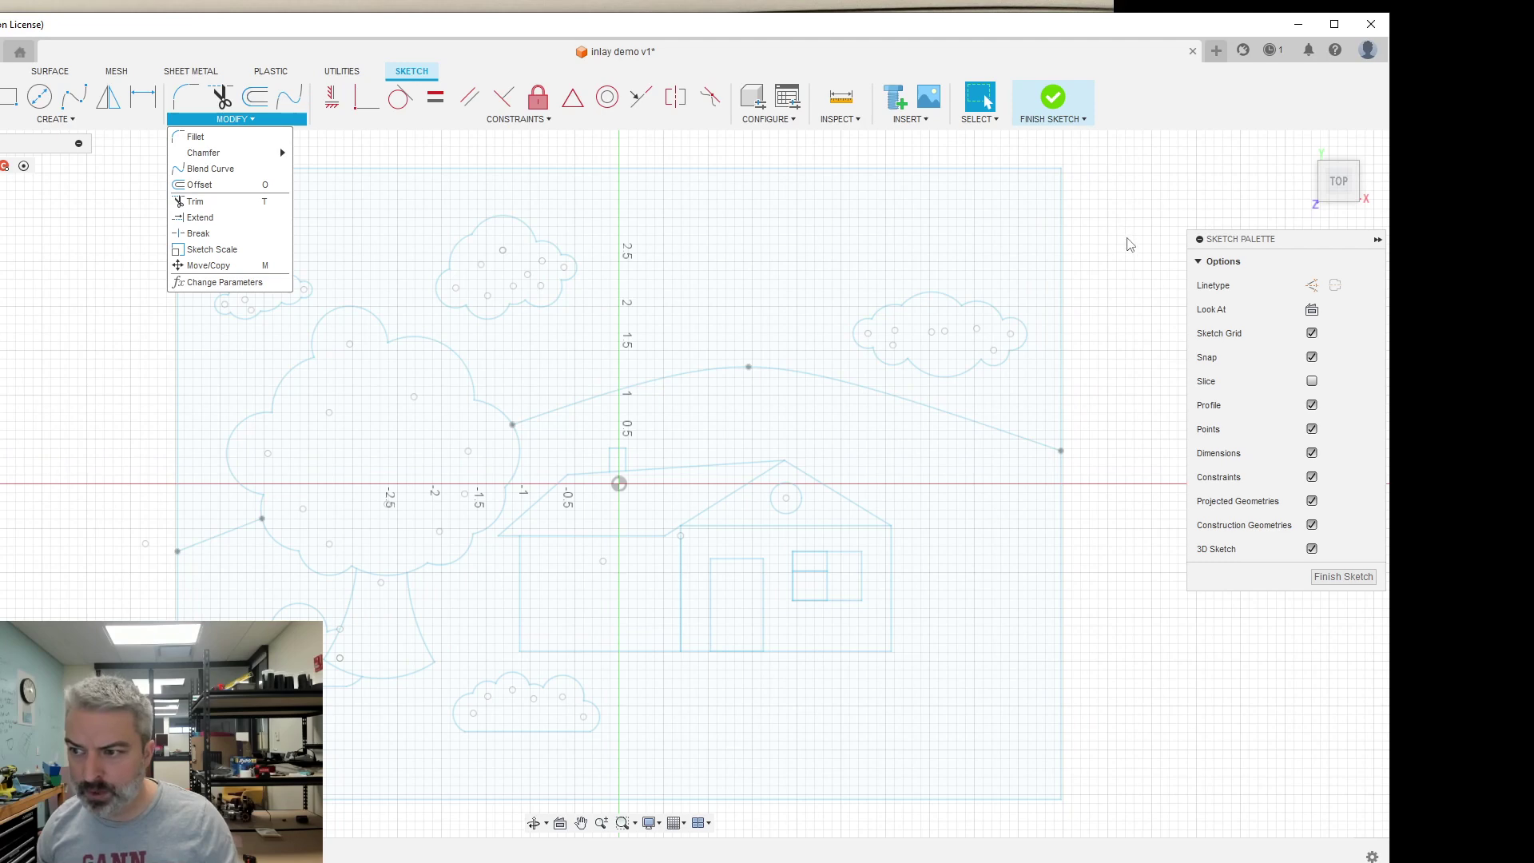
click(1127, 239)
key(p)
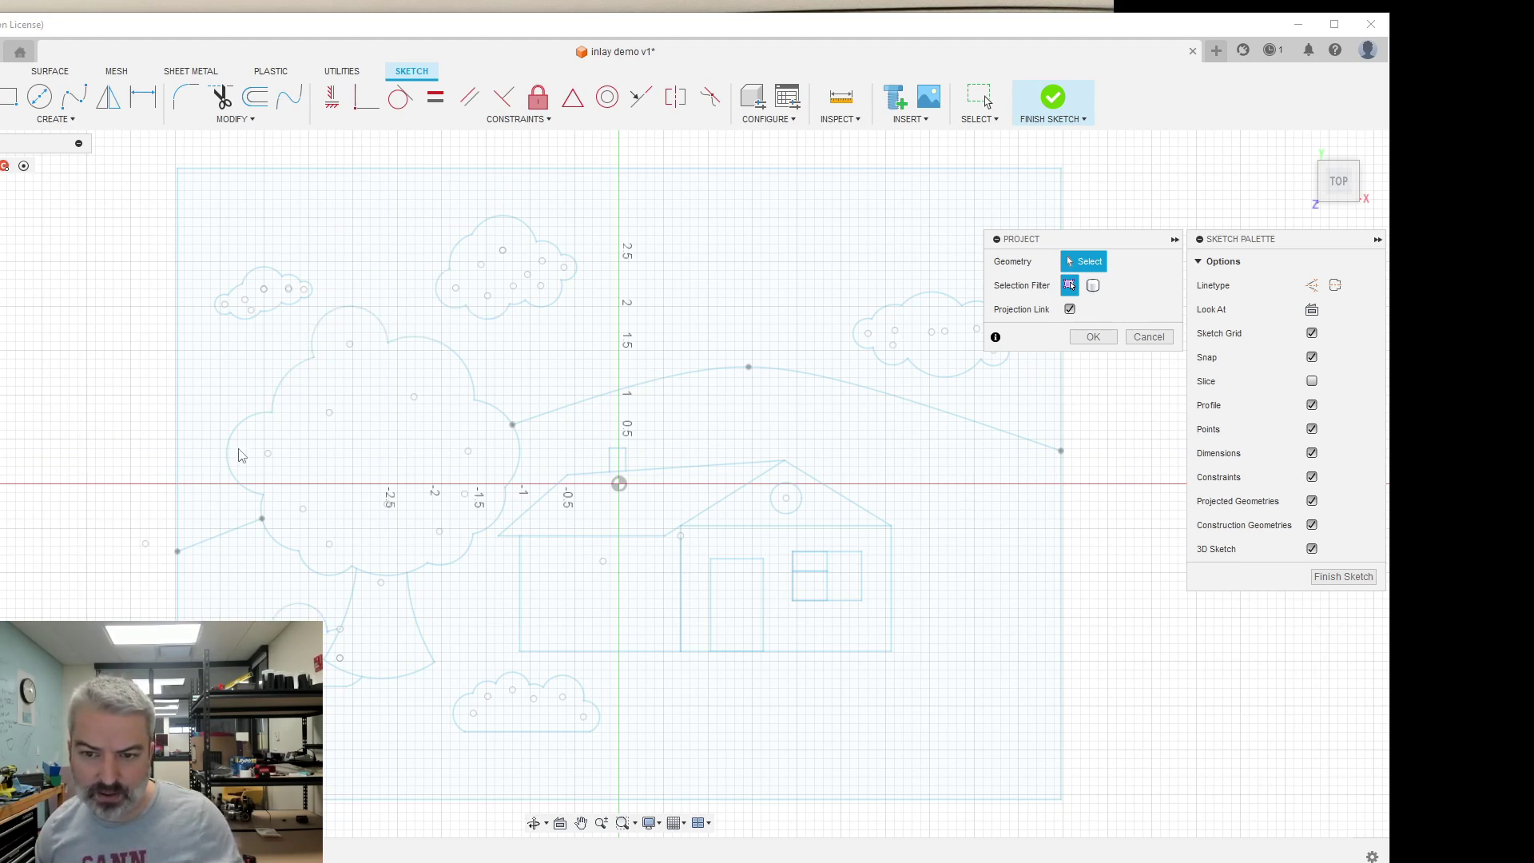
- Select the tree canopy, trunk curves and both low bushes: 25 curves totalling 20.727 in
click(351, 309)
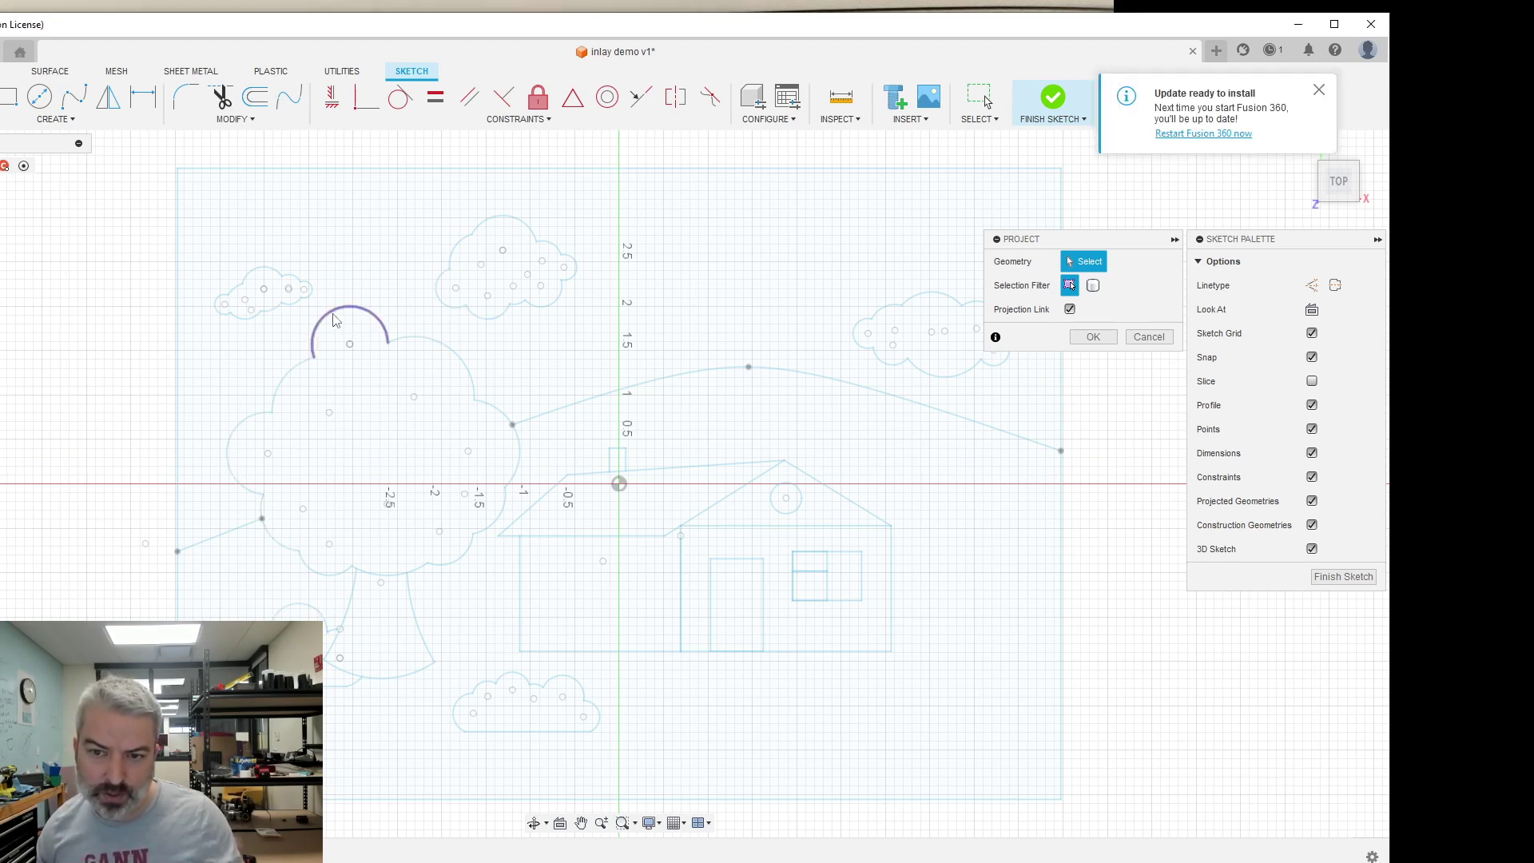
click(295, 368)
double_click(421, 337)
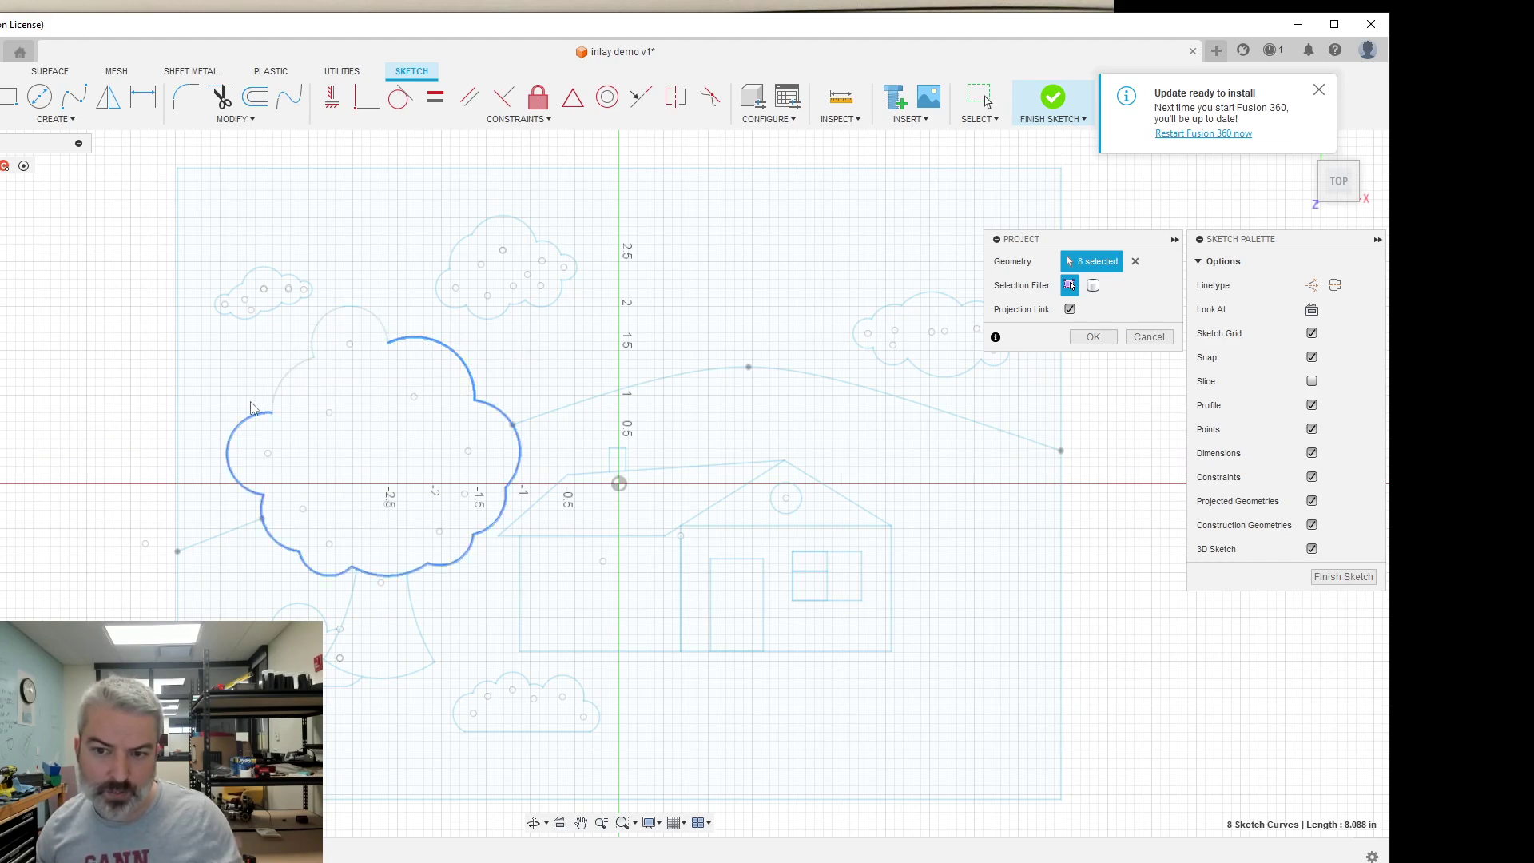
click(348, 306)
click(297, 371)
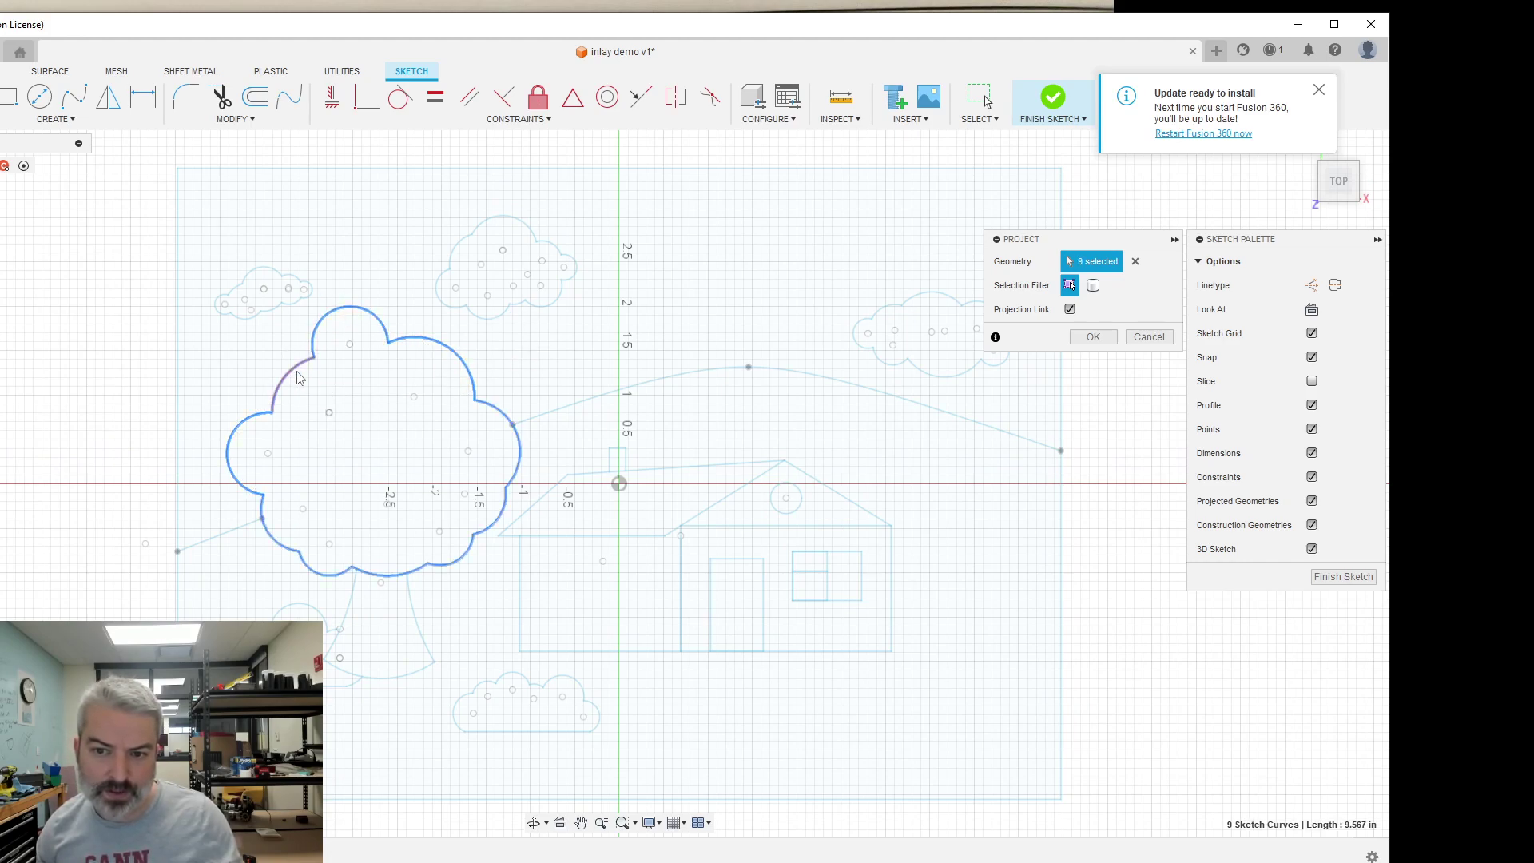
double_click(506, 678)
double_click(341, 657)
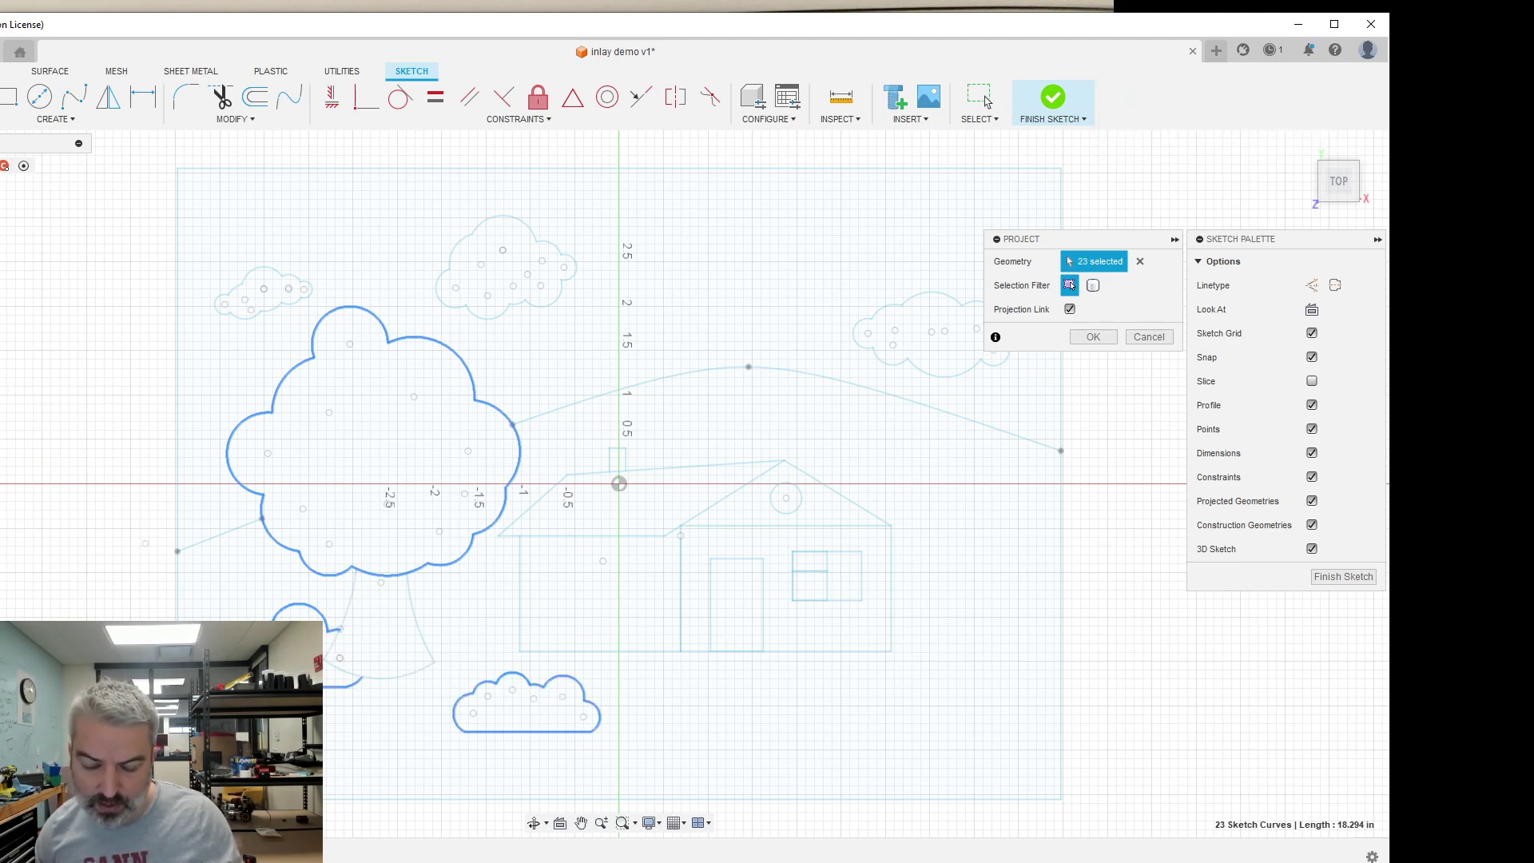
click(341, 636)
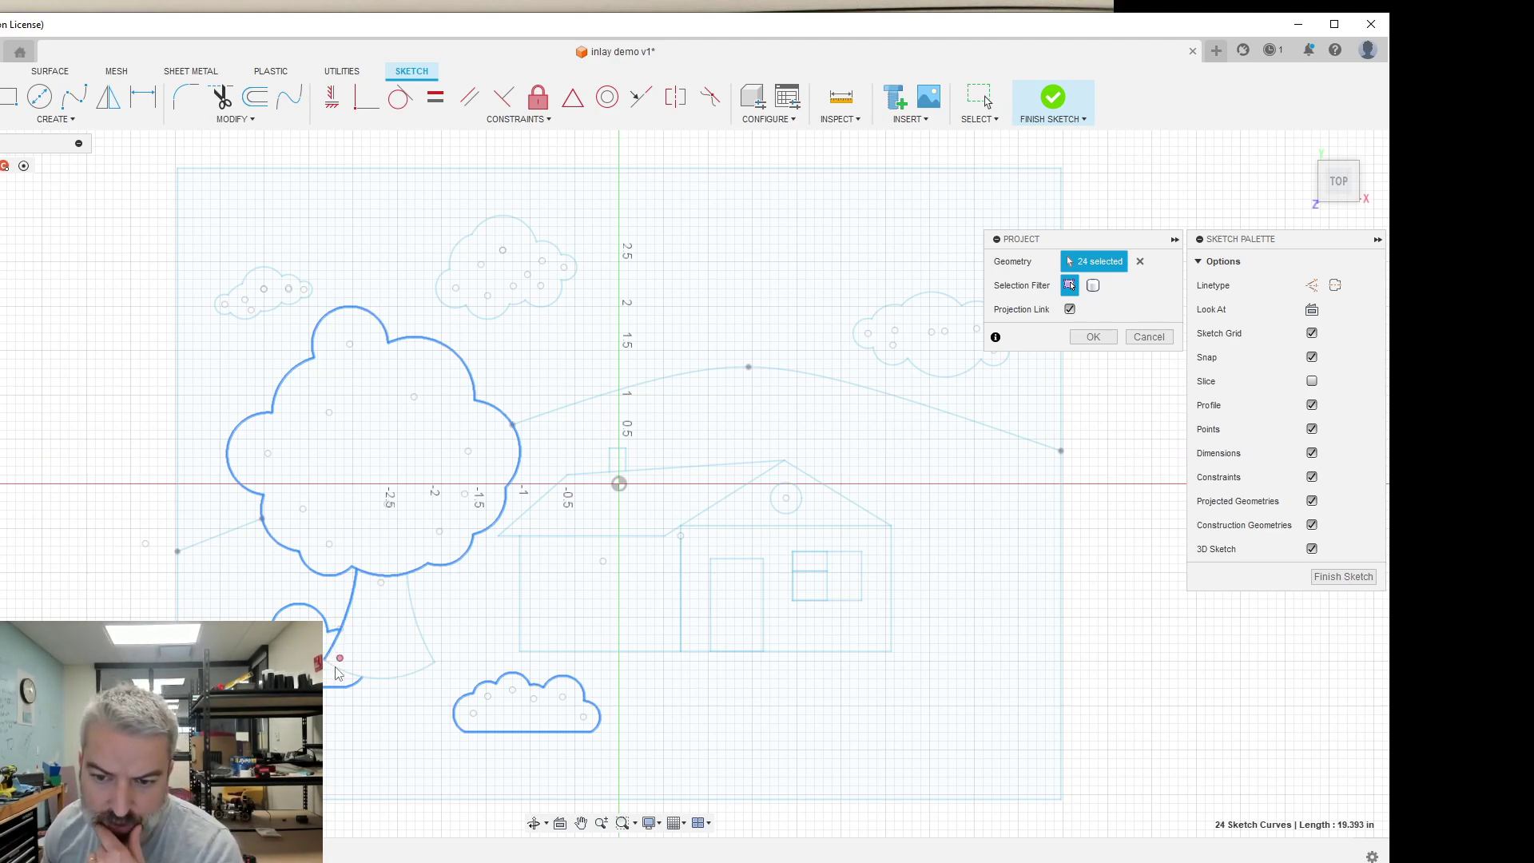
click(341, 675)
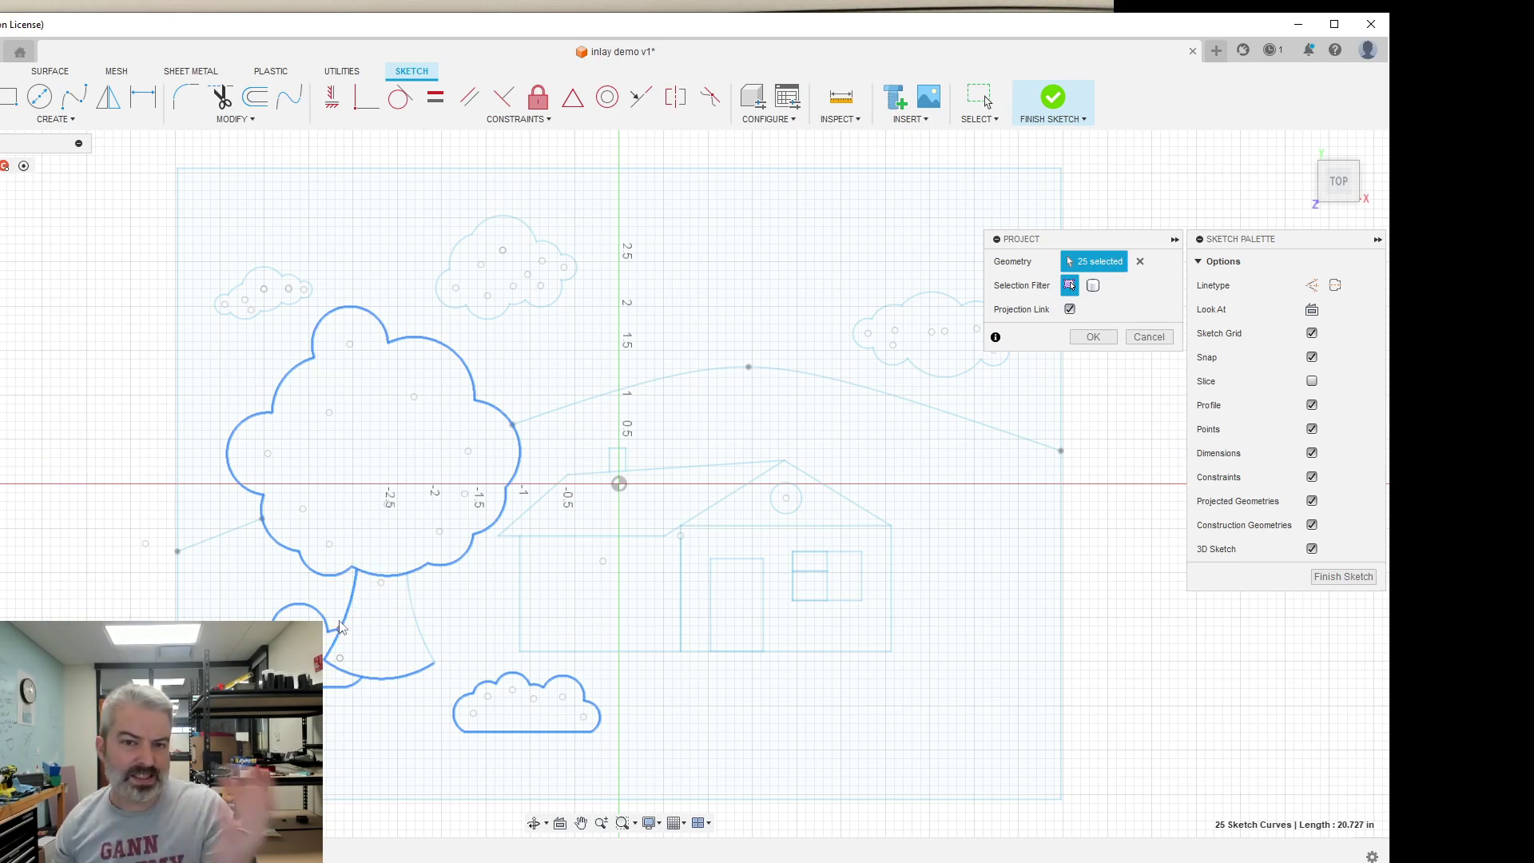
- Project the 25 selected curves and hide the original landscape sketch
click(1102, 337)
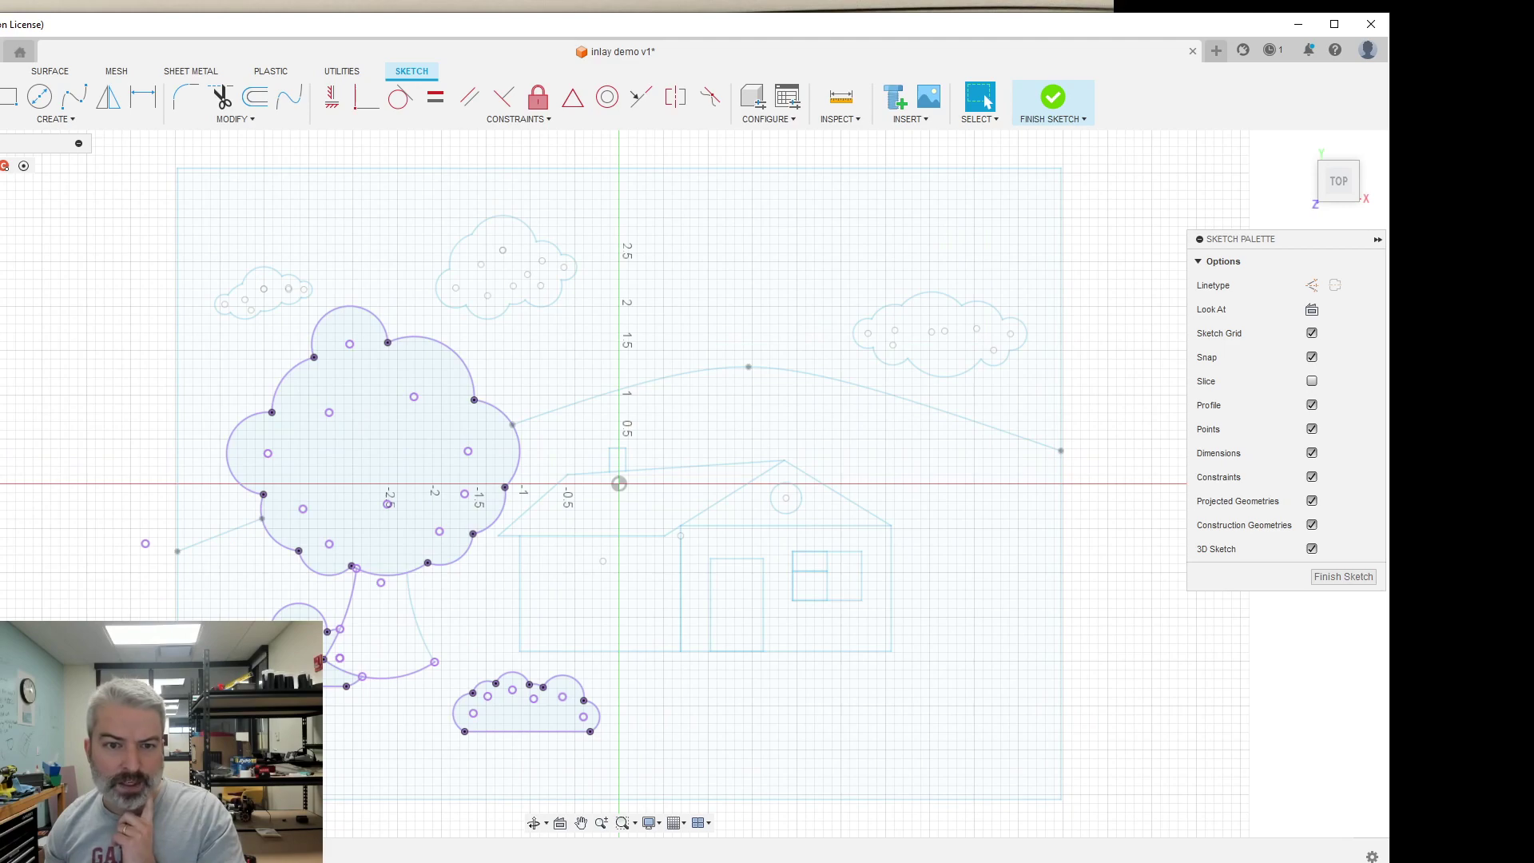
click(1, 296)
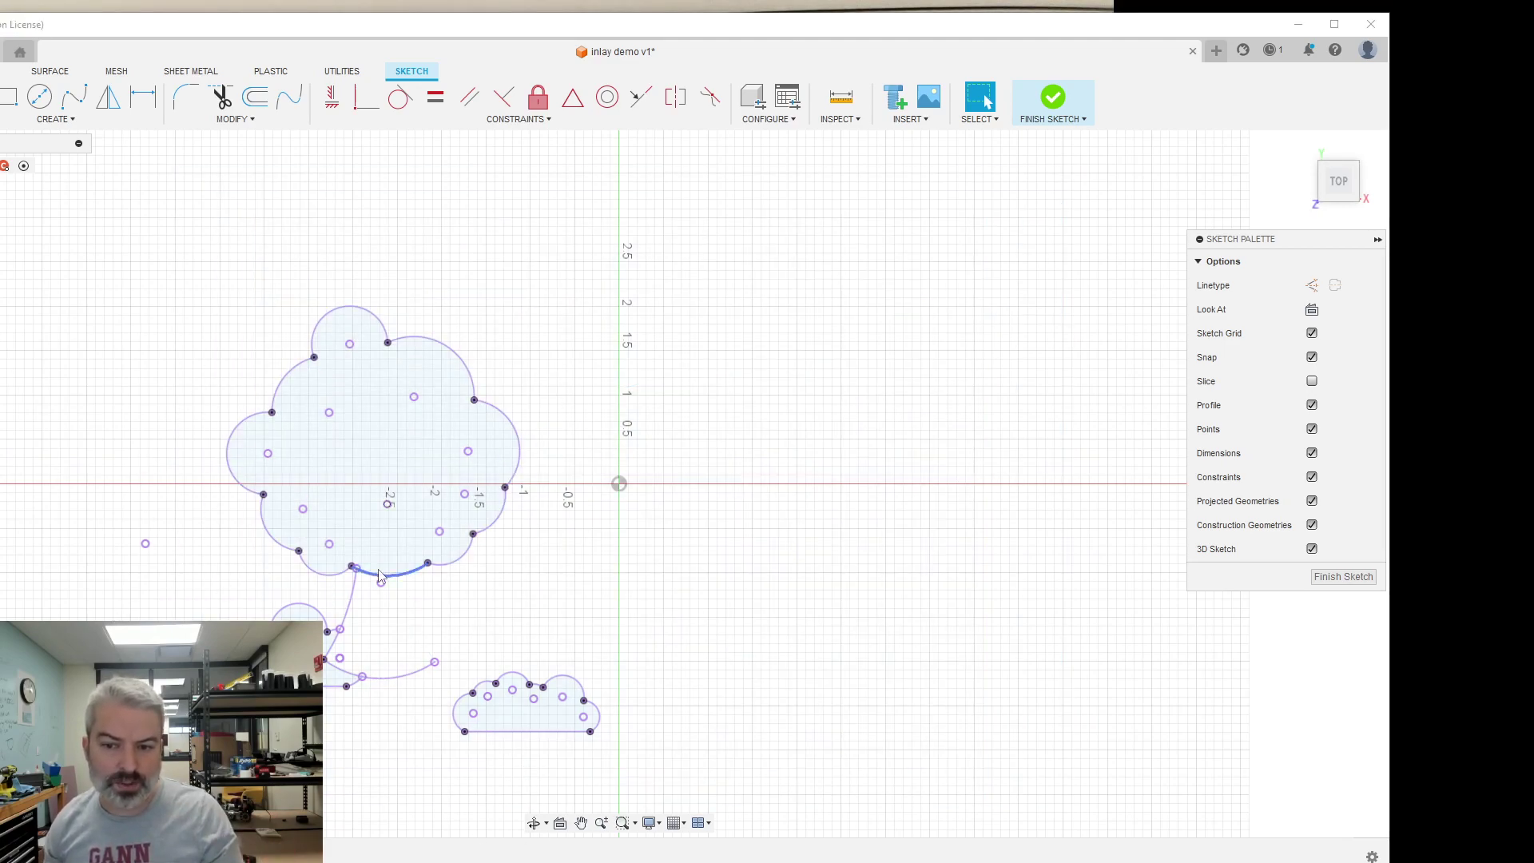
scroll(384, 646, up, 2)
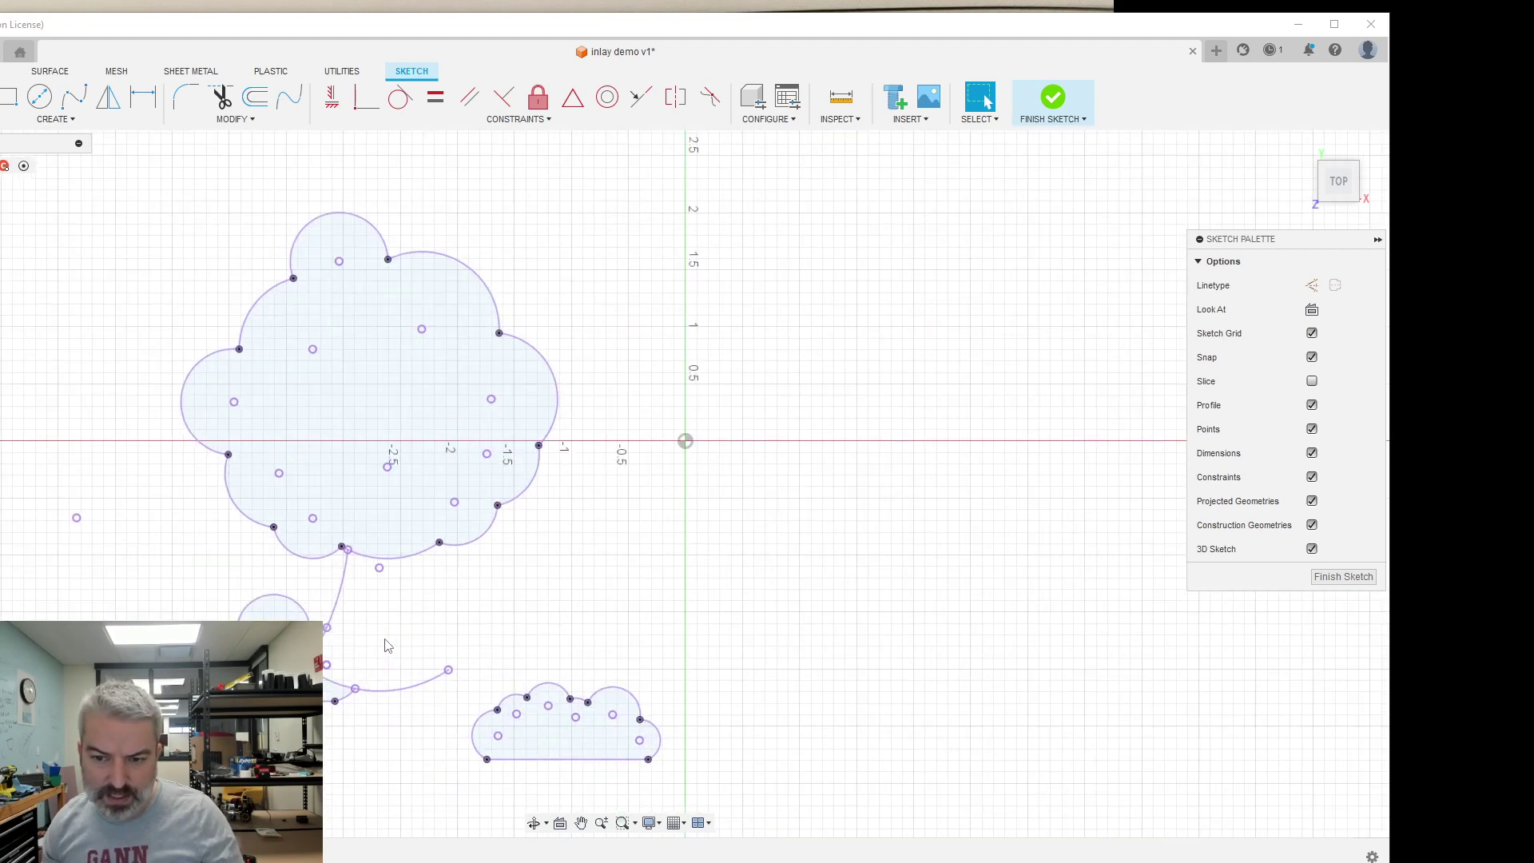
scroll(356, 631, up, 3)
- Toggle Projected Geometries off and on to check the projected tree and bush profiles
key(t)
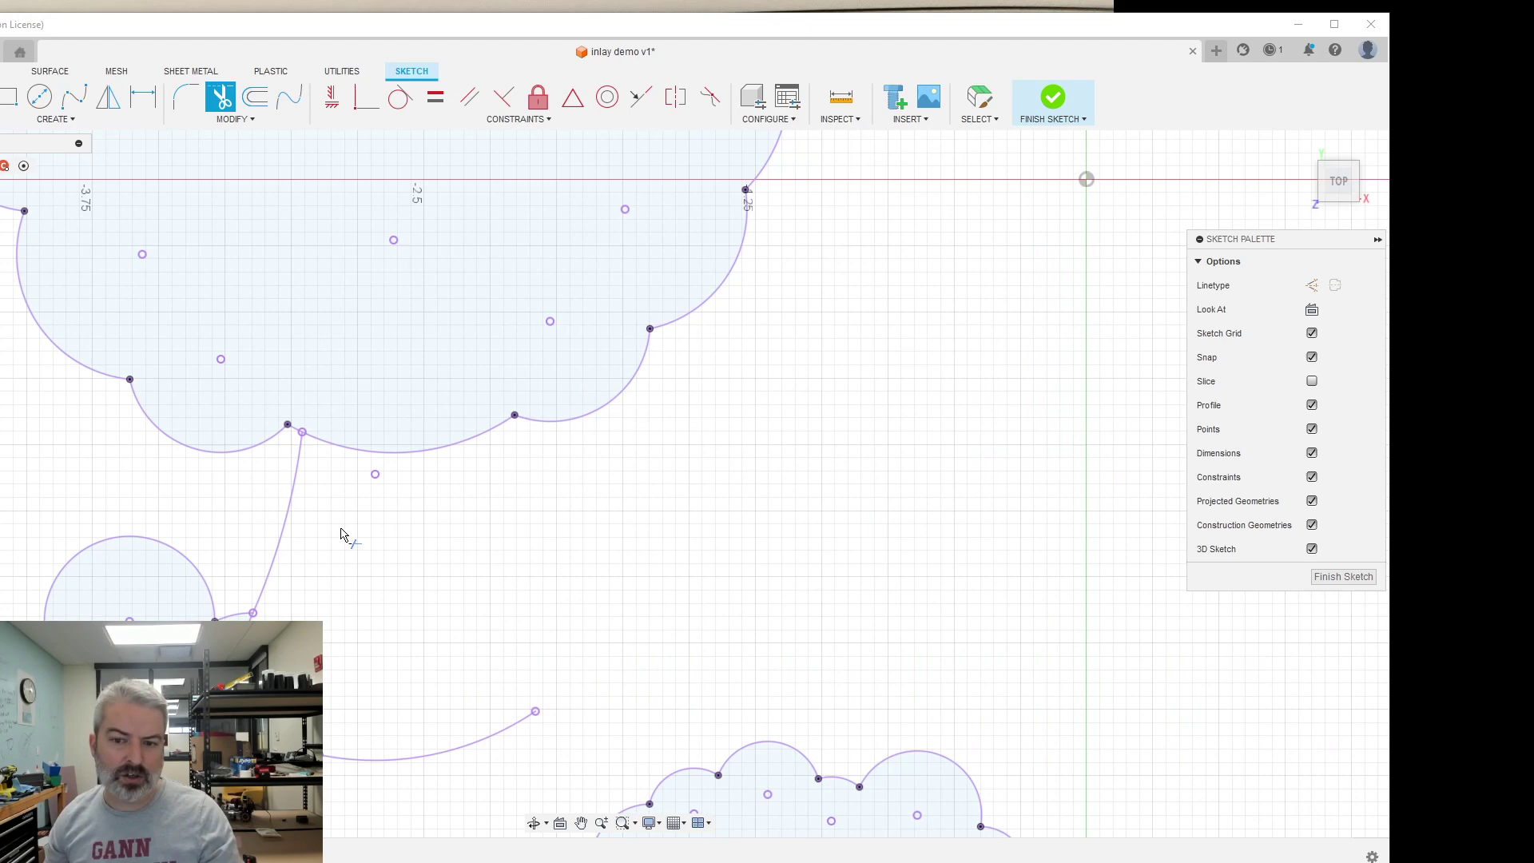
key(Escape)
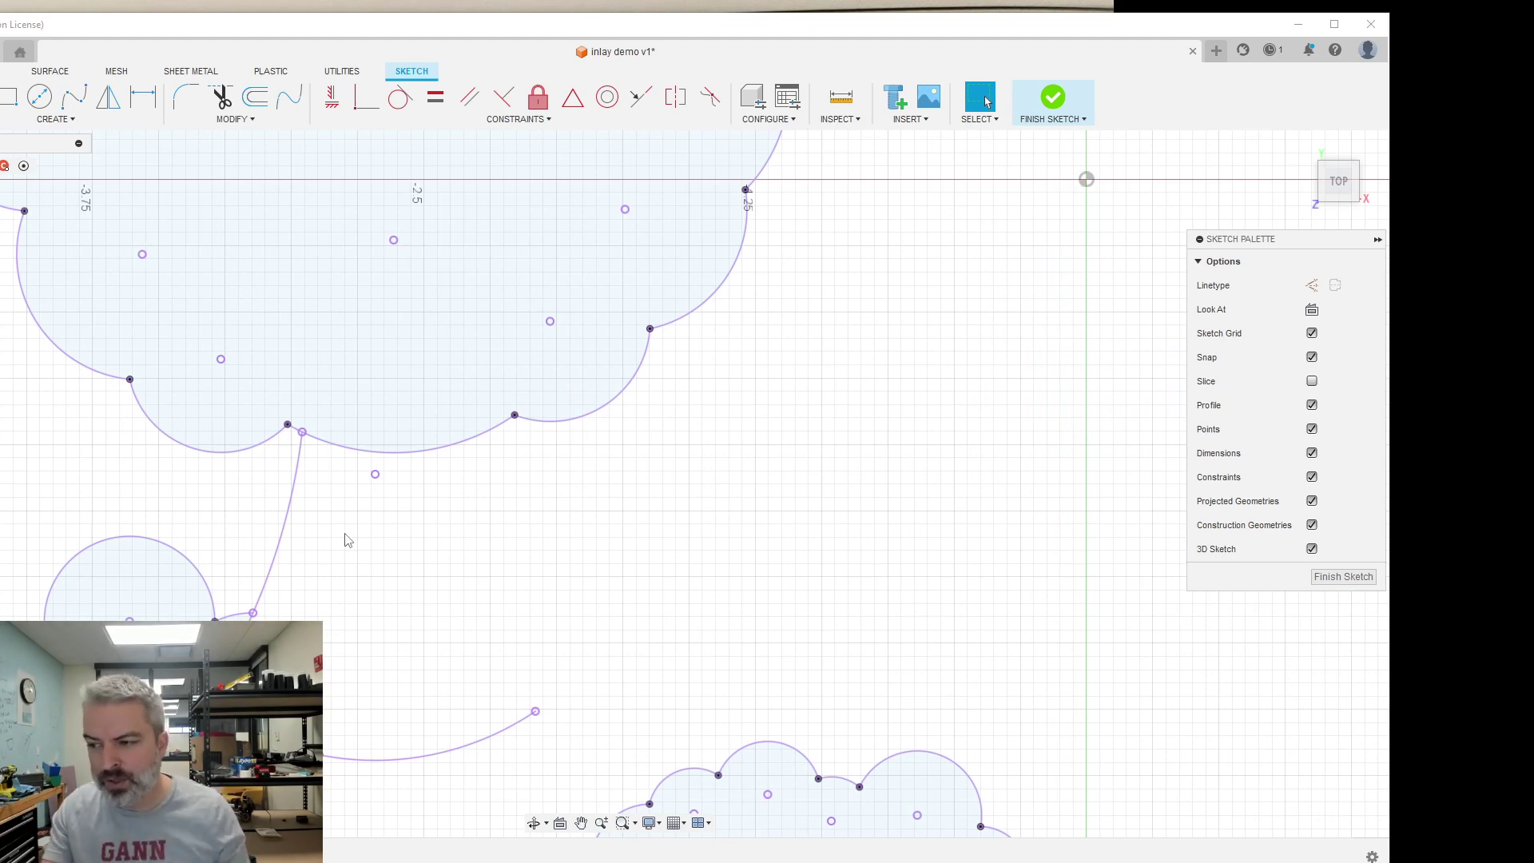
click(1315, 501)
click(1315, 501)
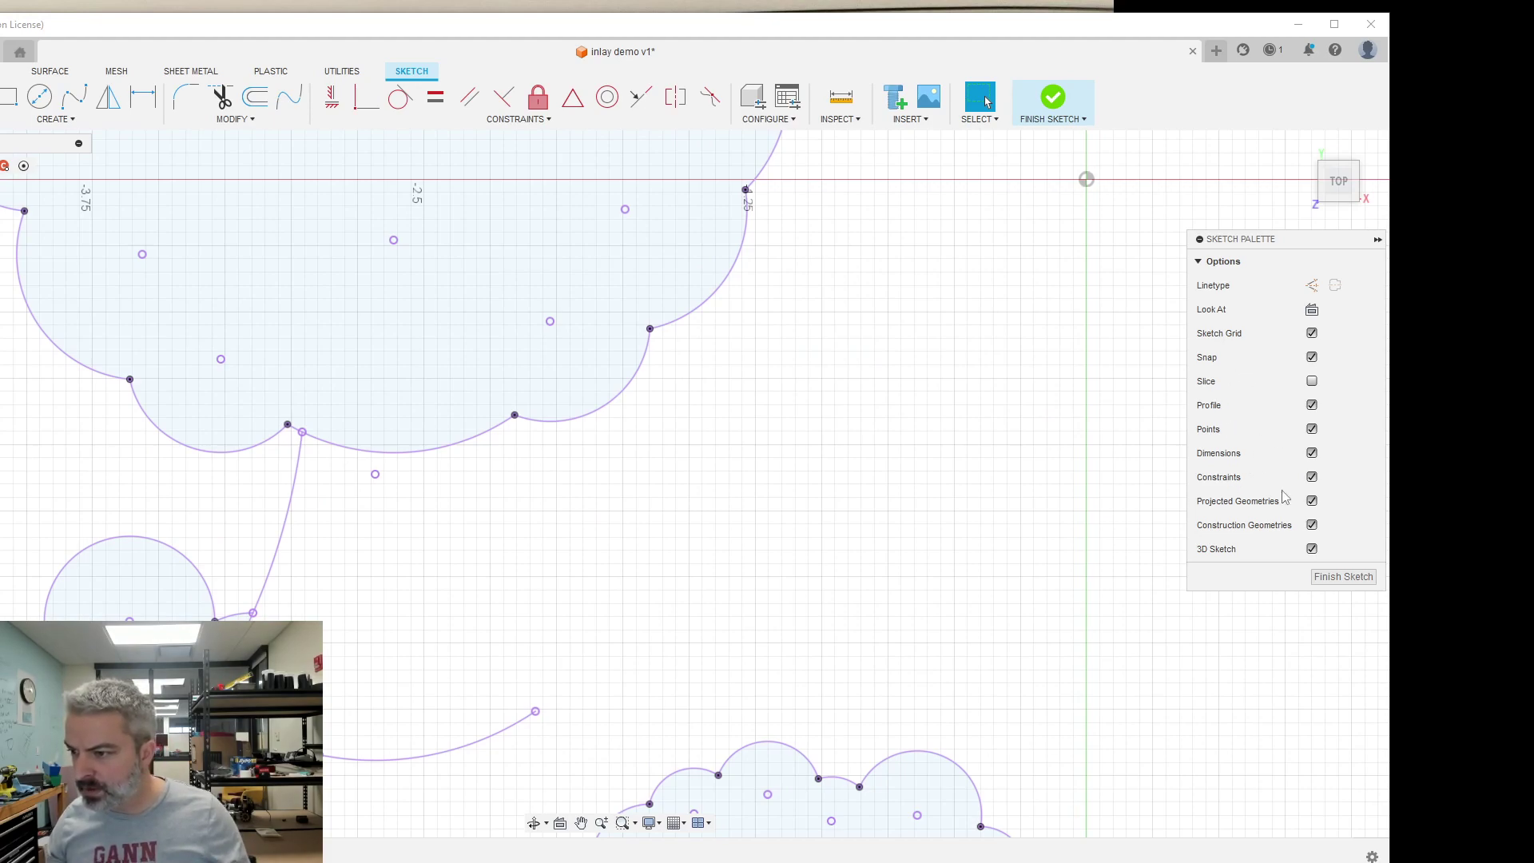
scroll(643, 635, down, 5)
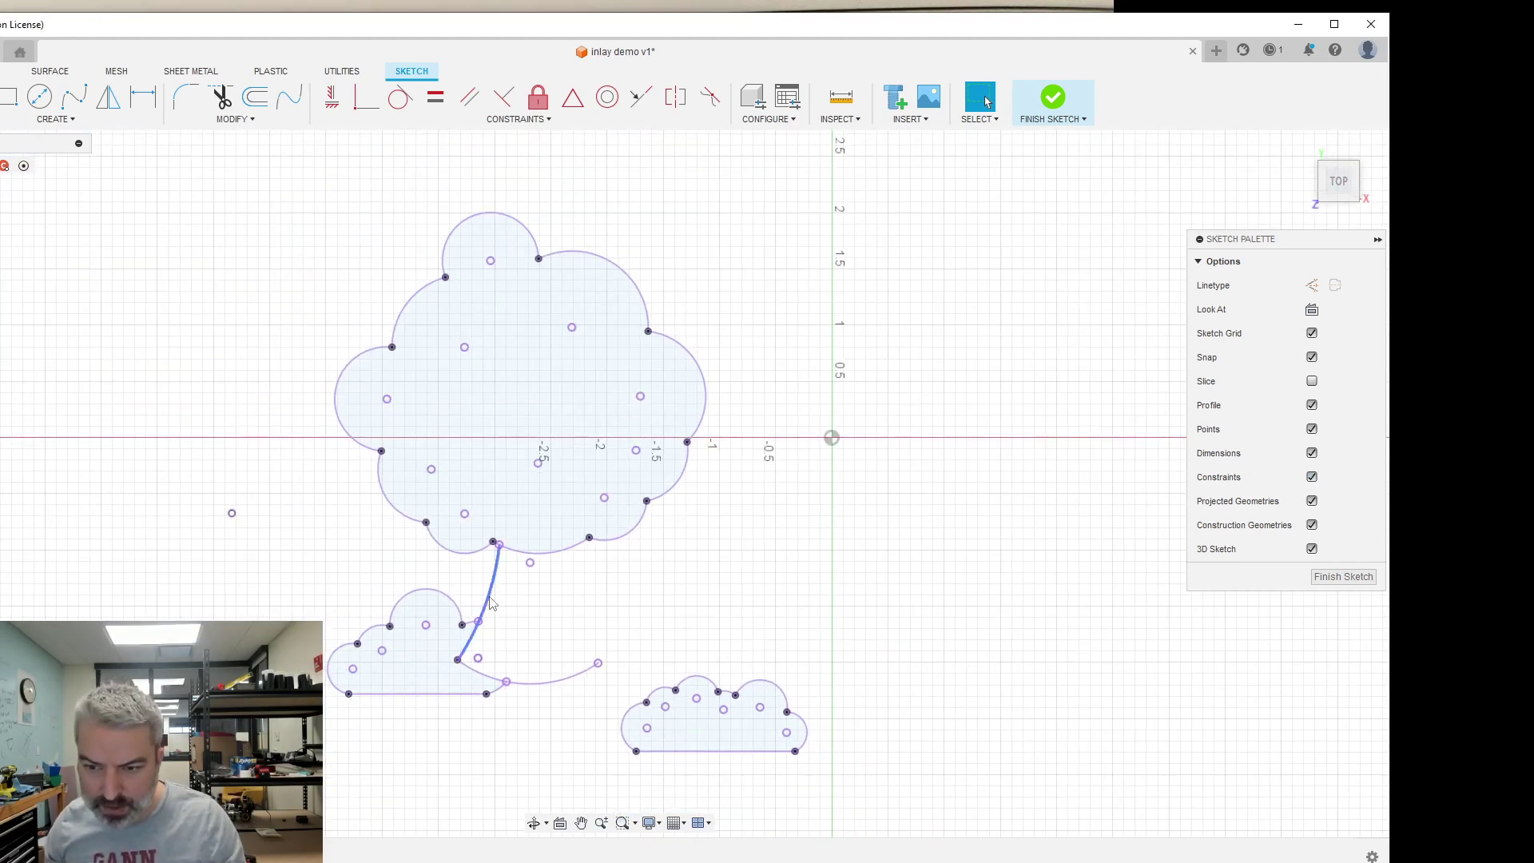
- Trim the upper part of the spline connecting the trunk to the small left bush
click(492, 603)
scroll(507, 609, up, 4)
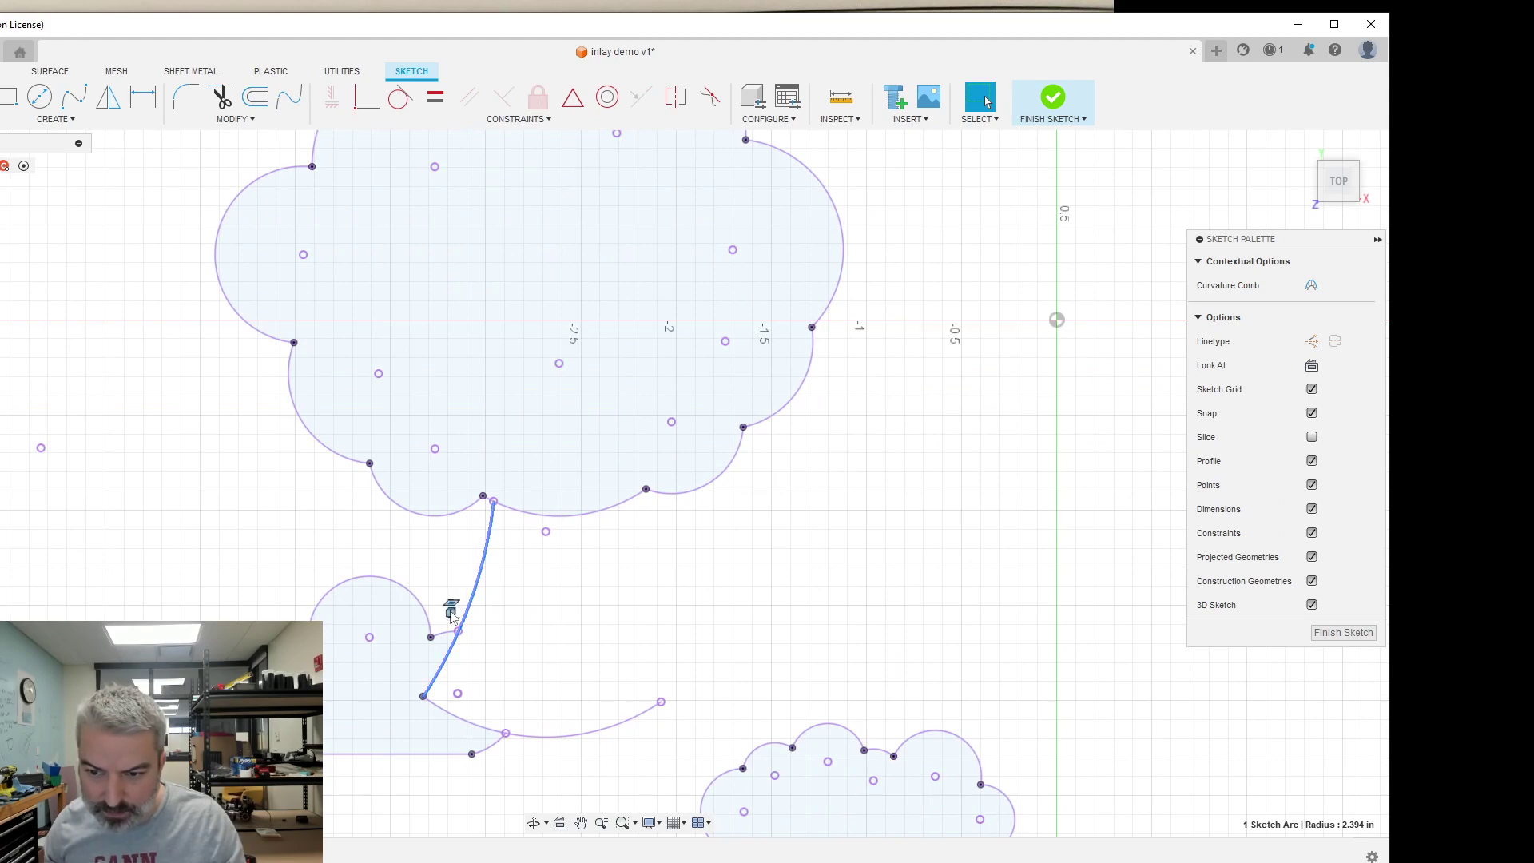
click(451, 615)
click(534, 615)
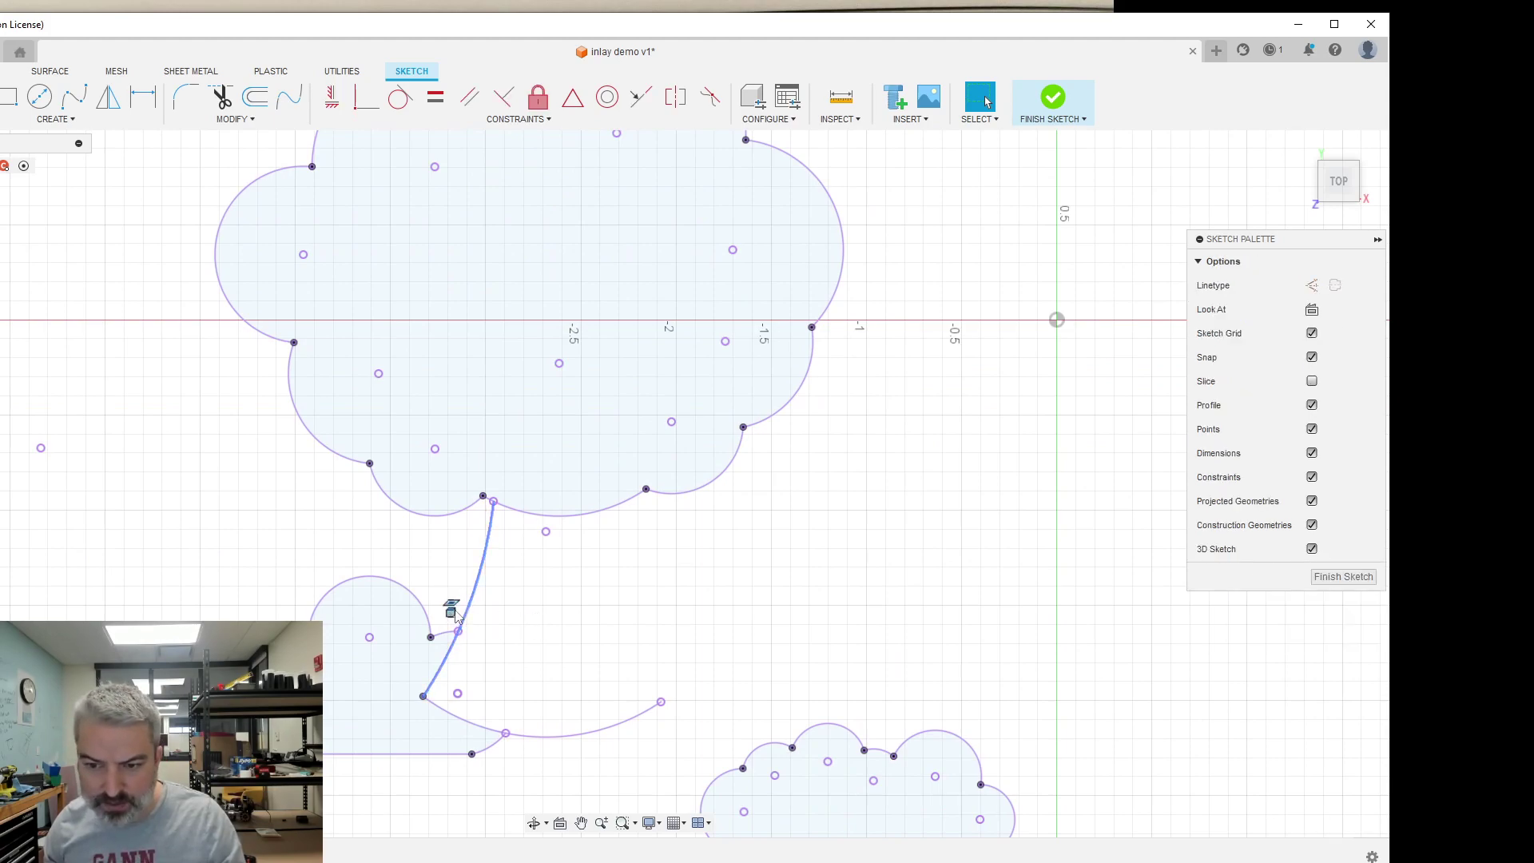
click(453, 616)
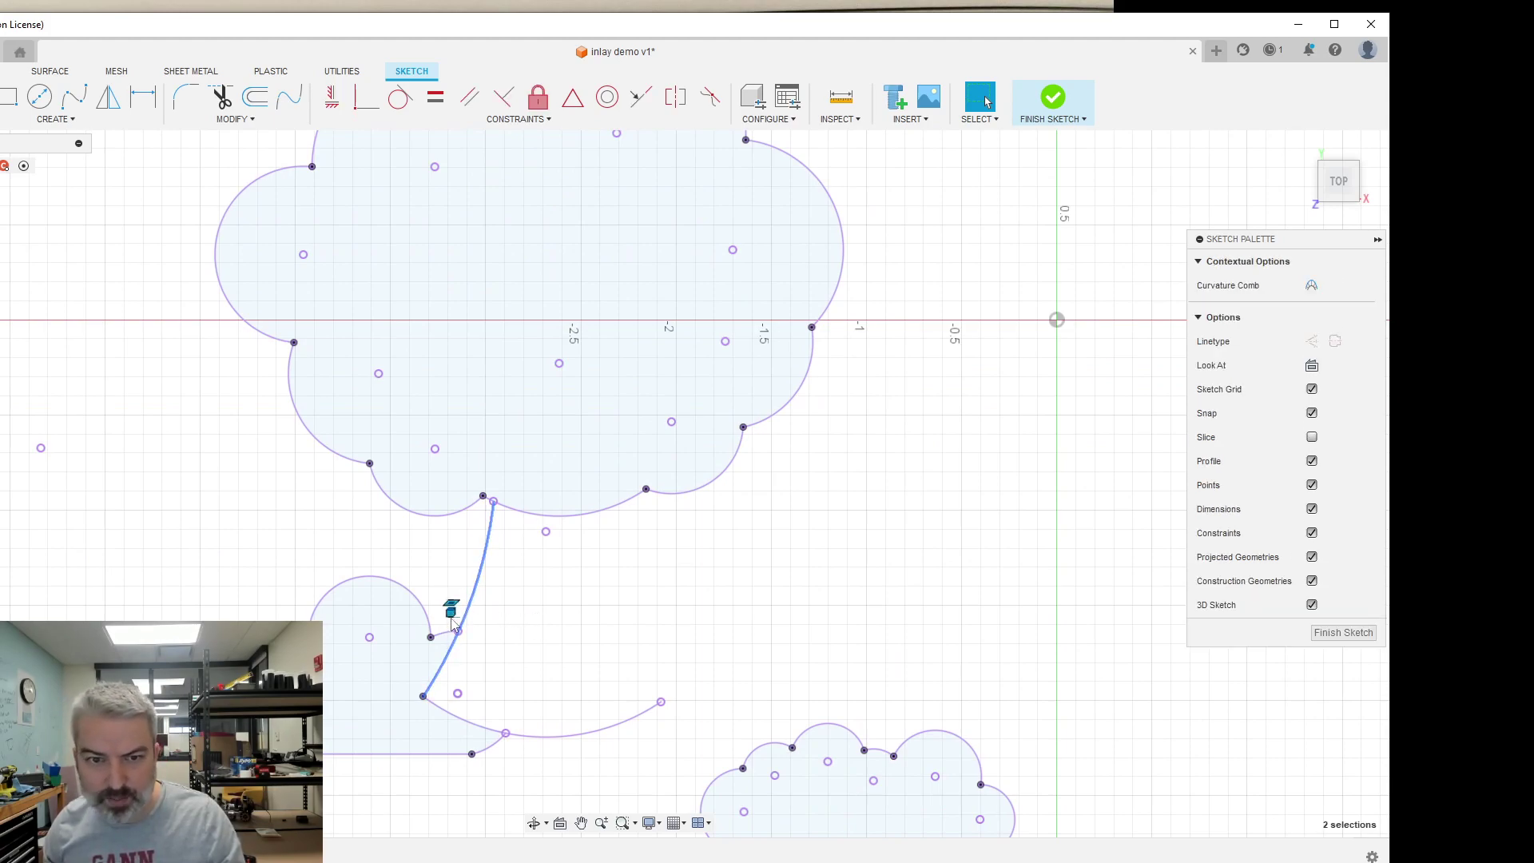
click(519, 623)
click(461, 609)
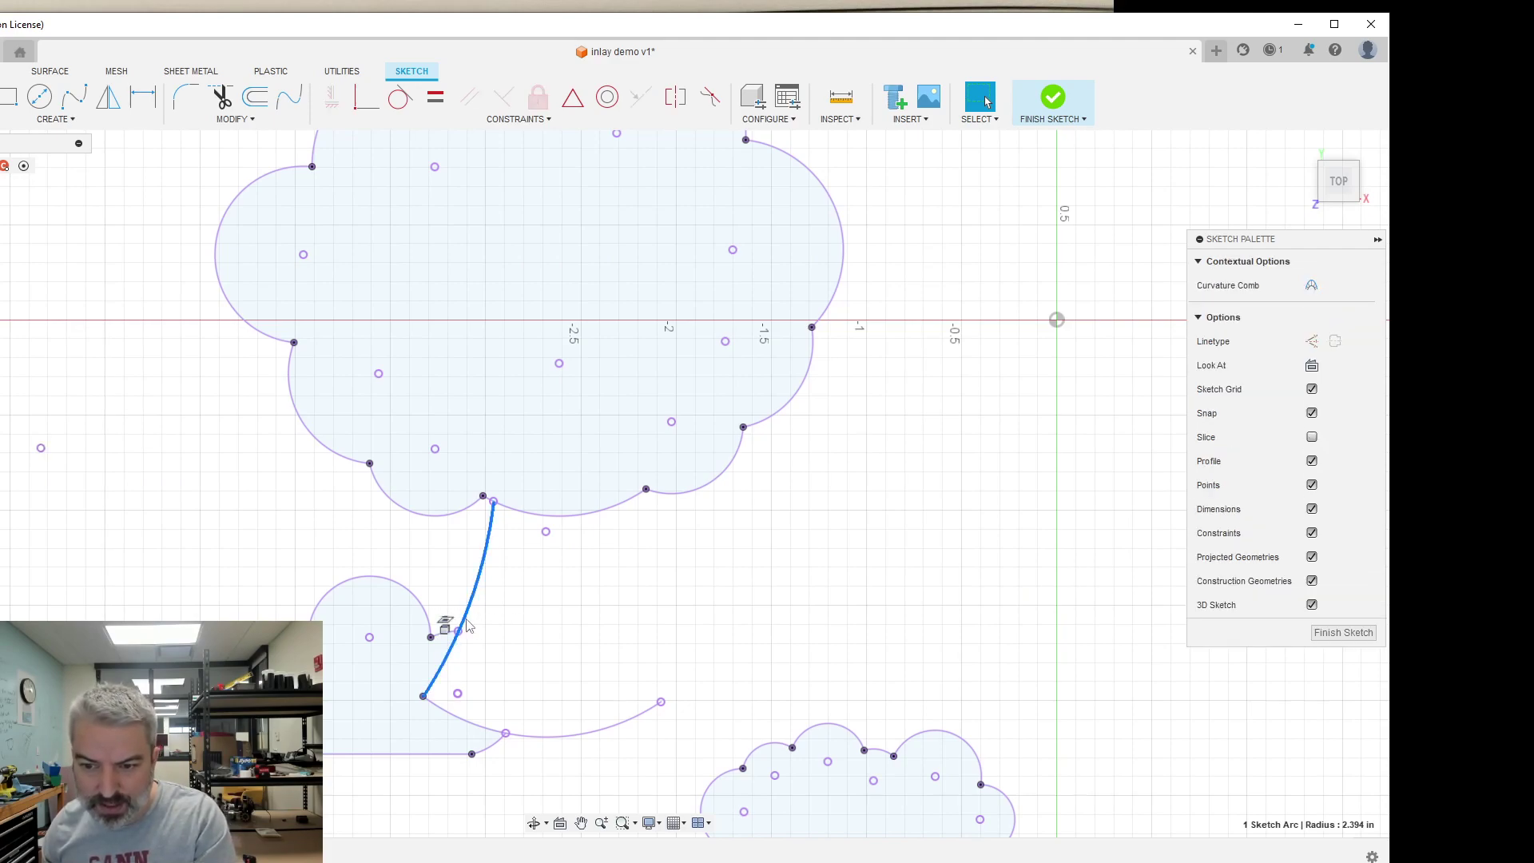
shift+click(445, 625)
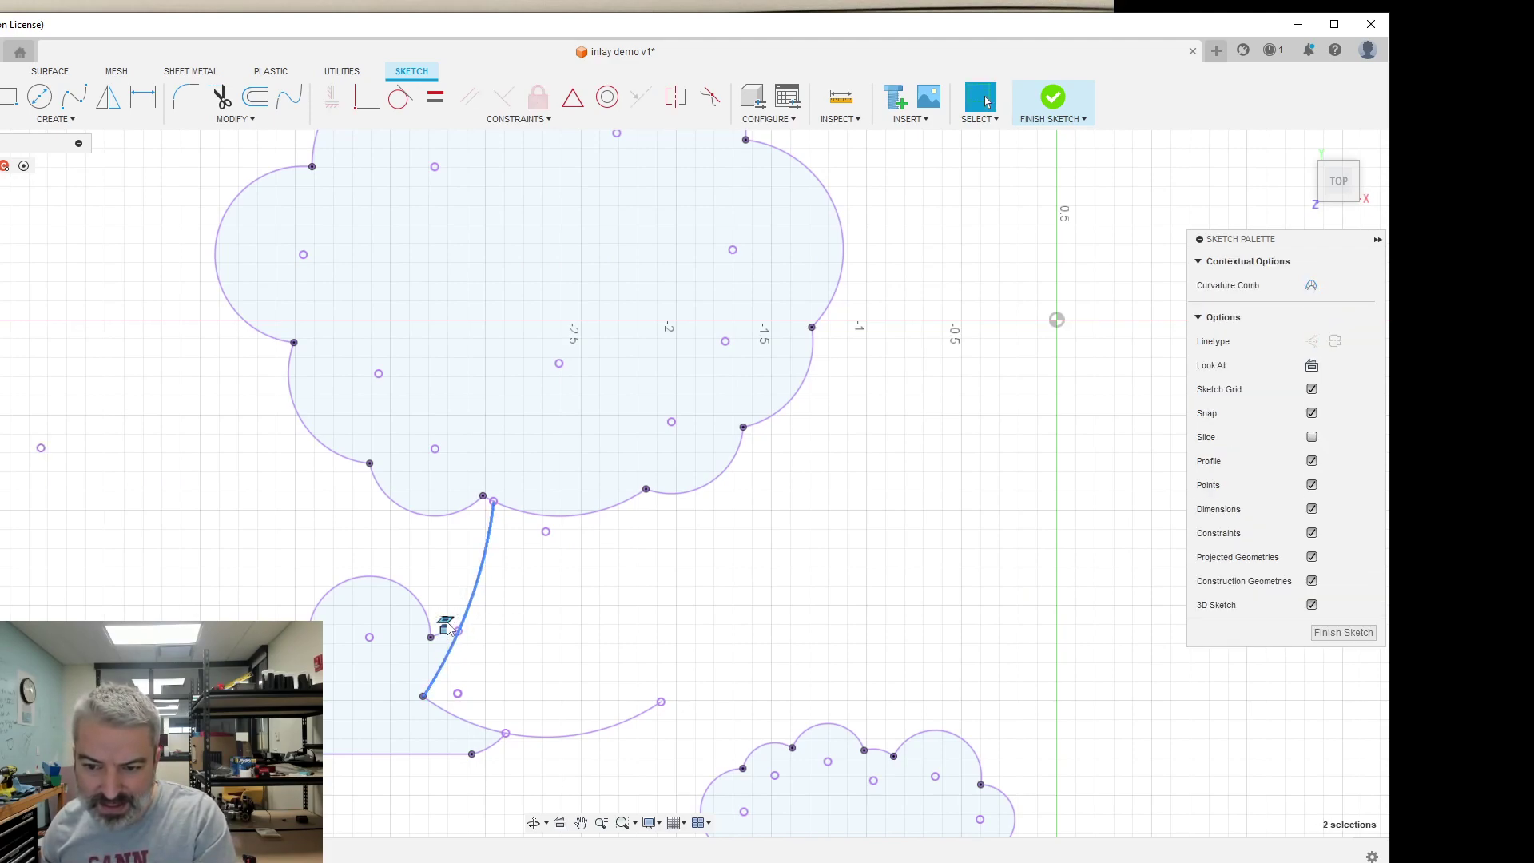
key(Escape)
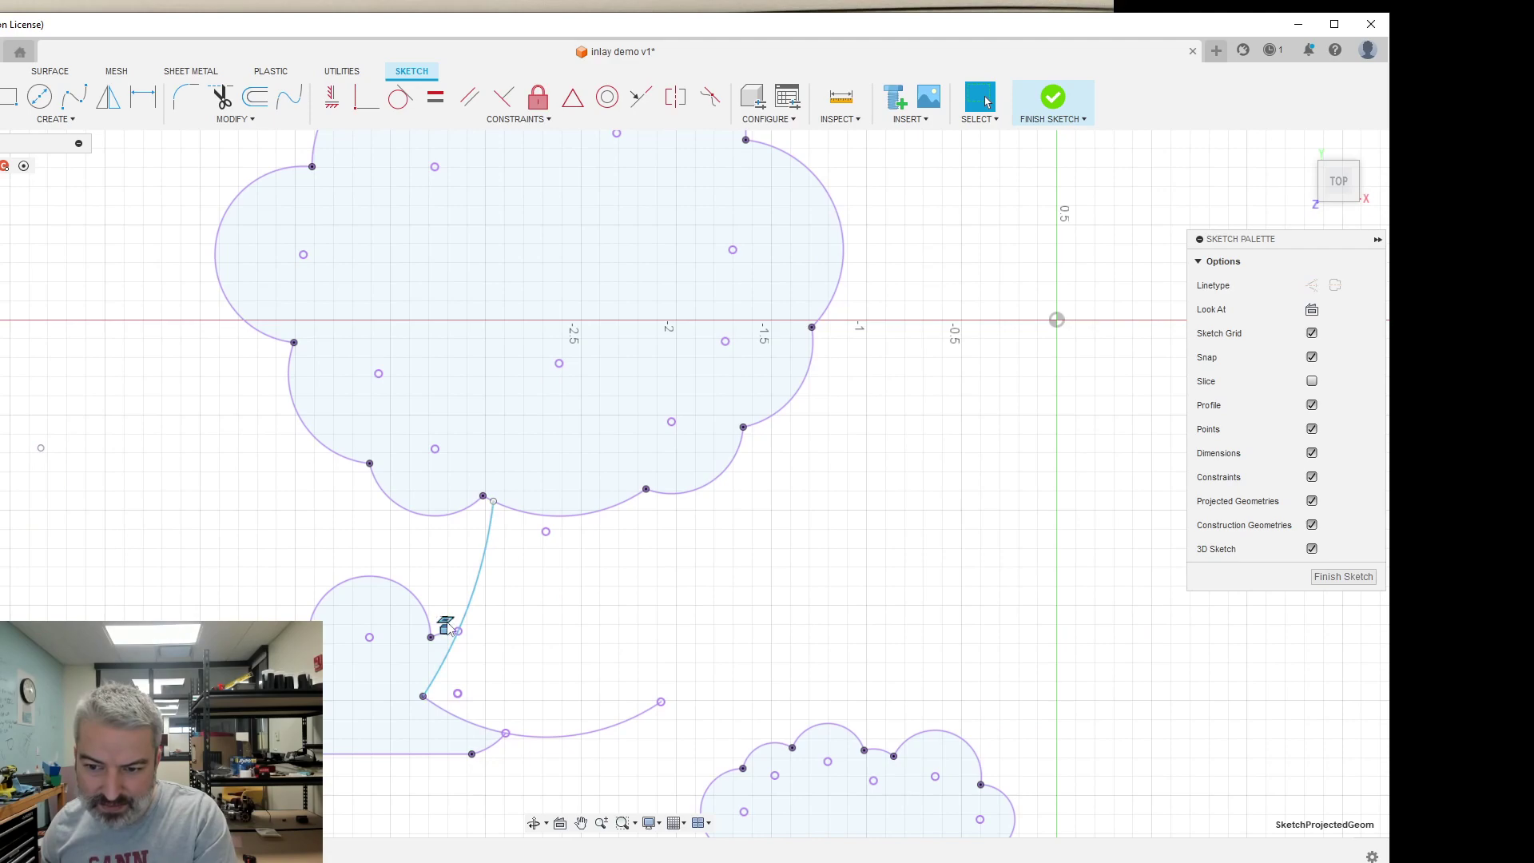
click(467, 605)
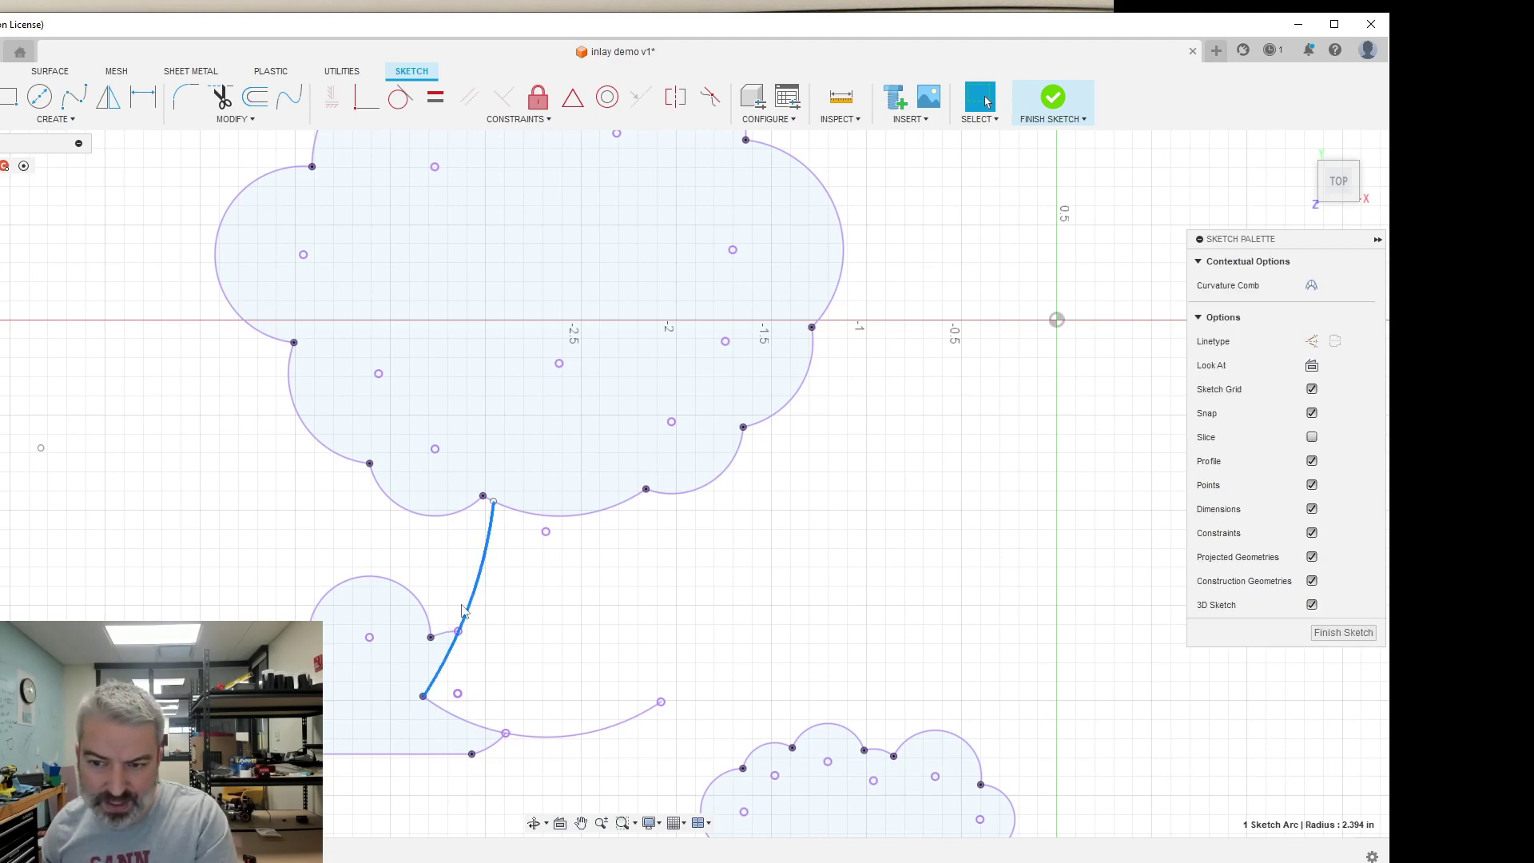
click(573, 617)
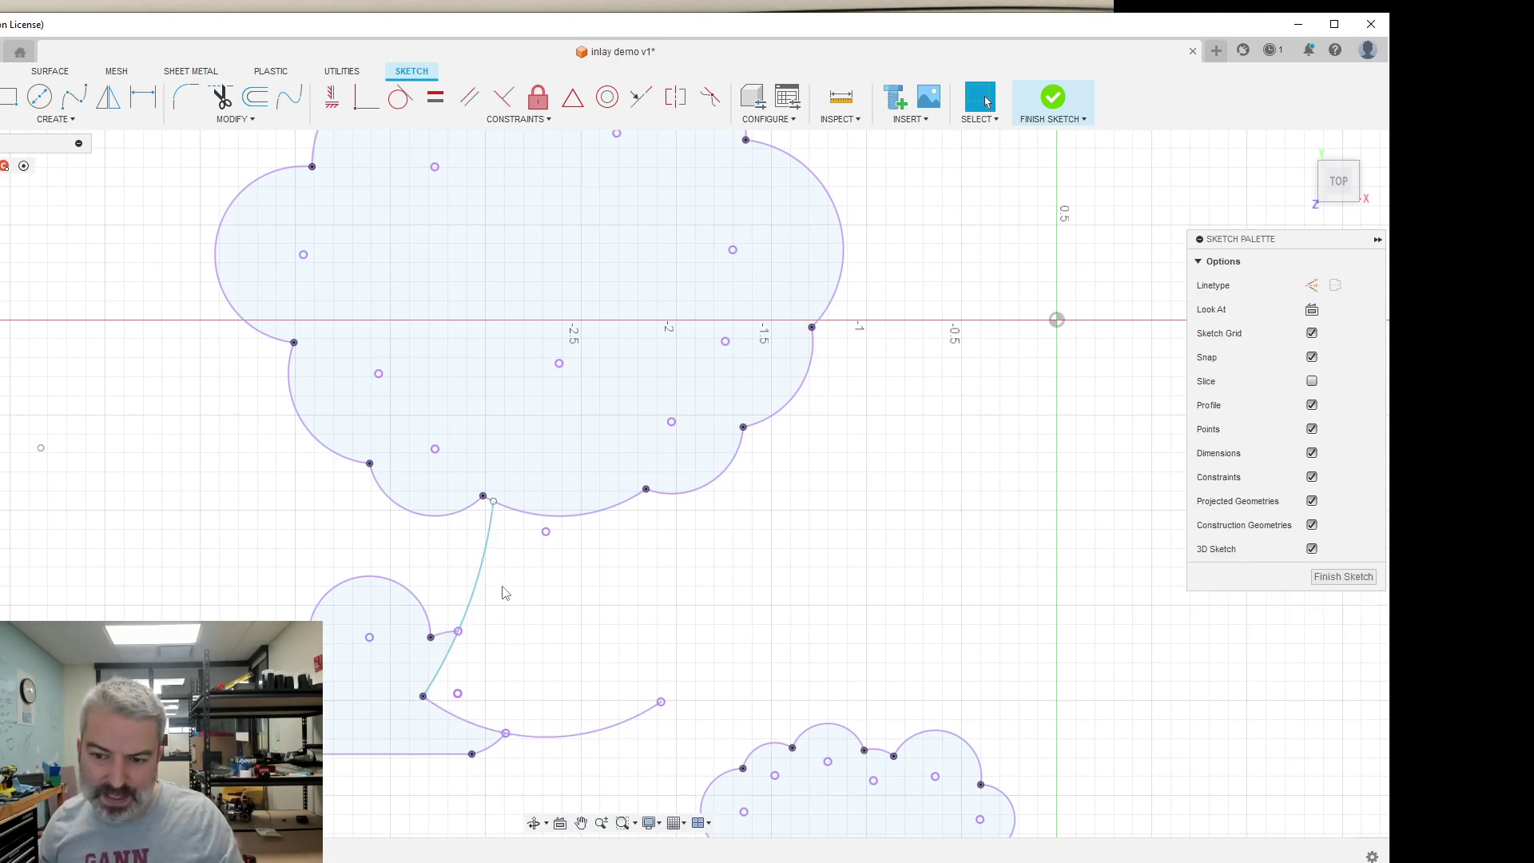
key(t)
click(481, 595)
key(Escape)
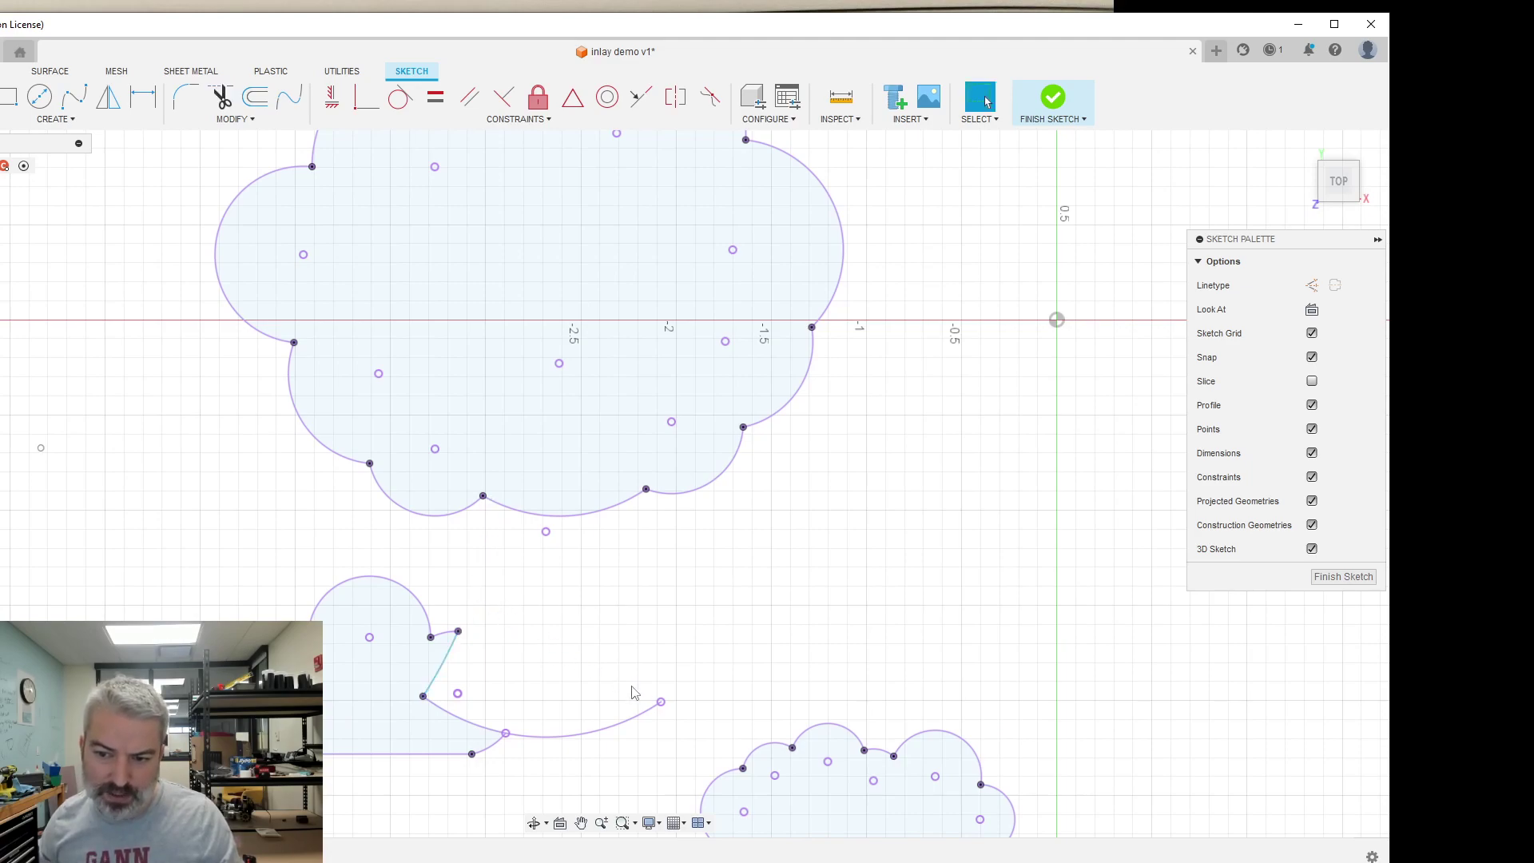
- Trim away the leftover lower arc segment below the small bush
click(628, 724)
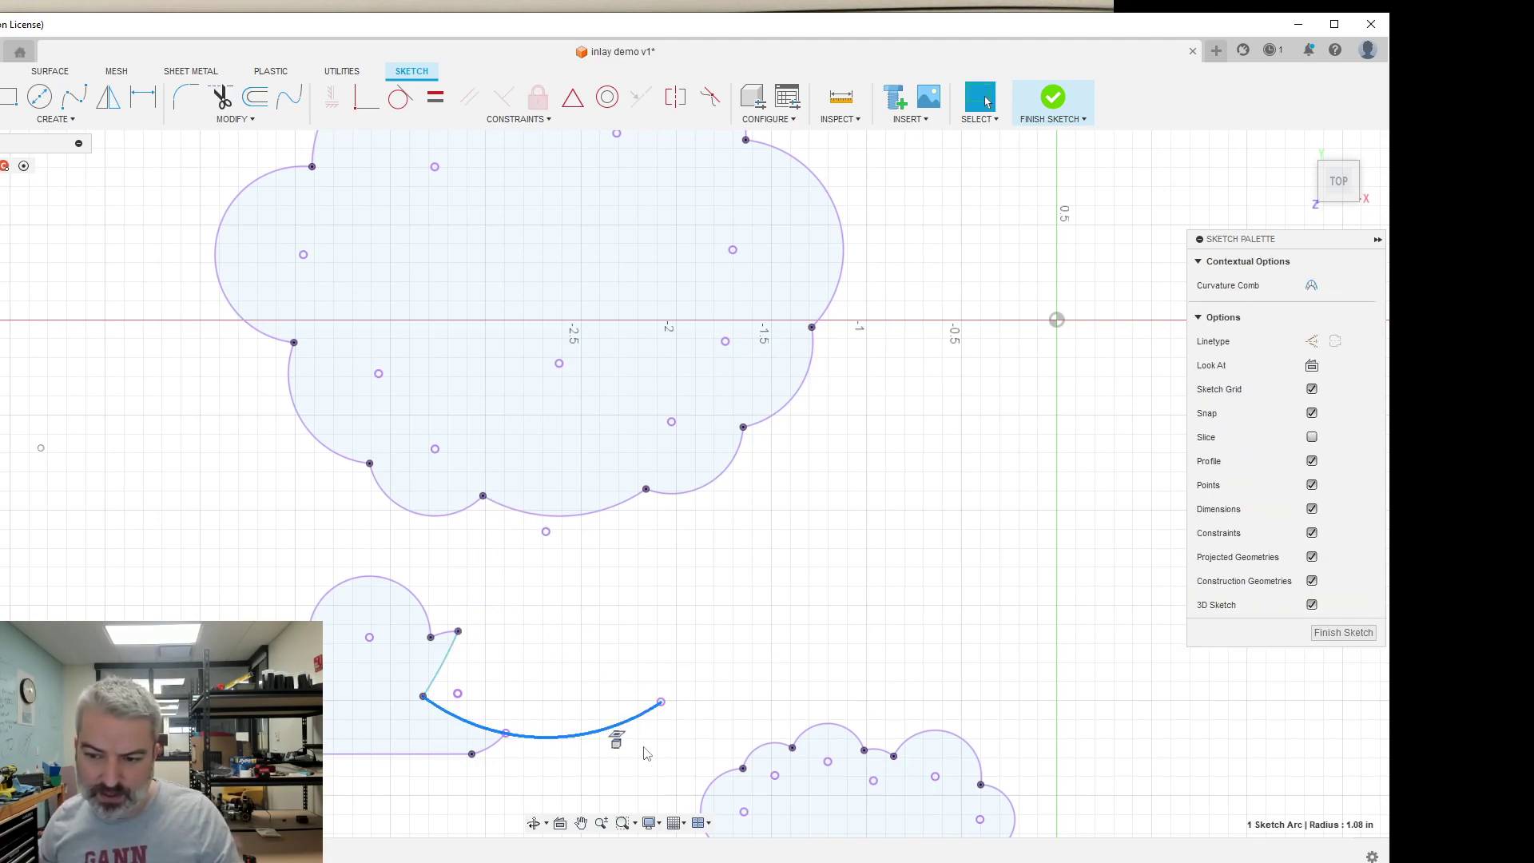
click(675, 773)
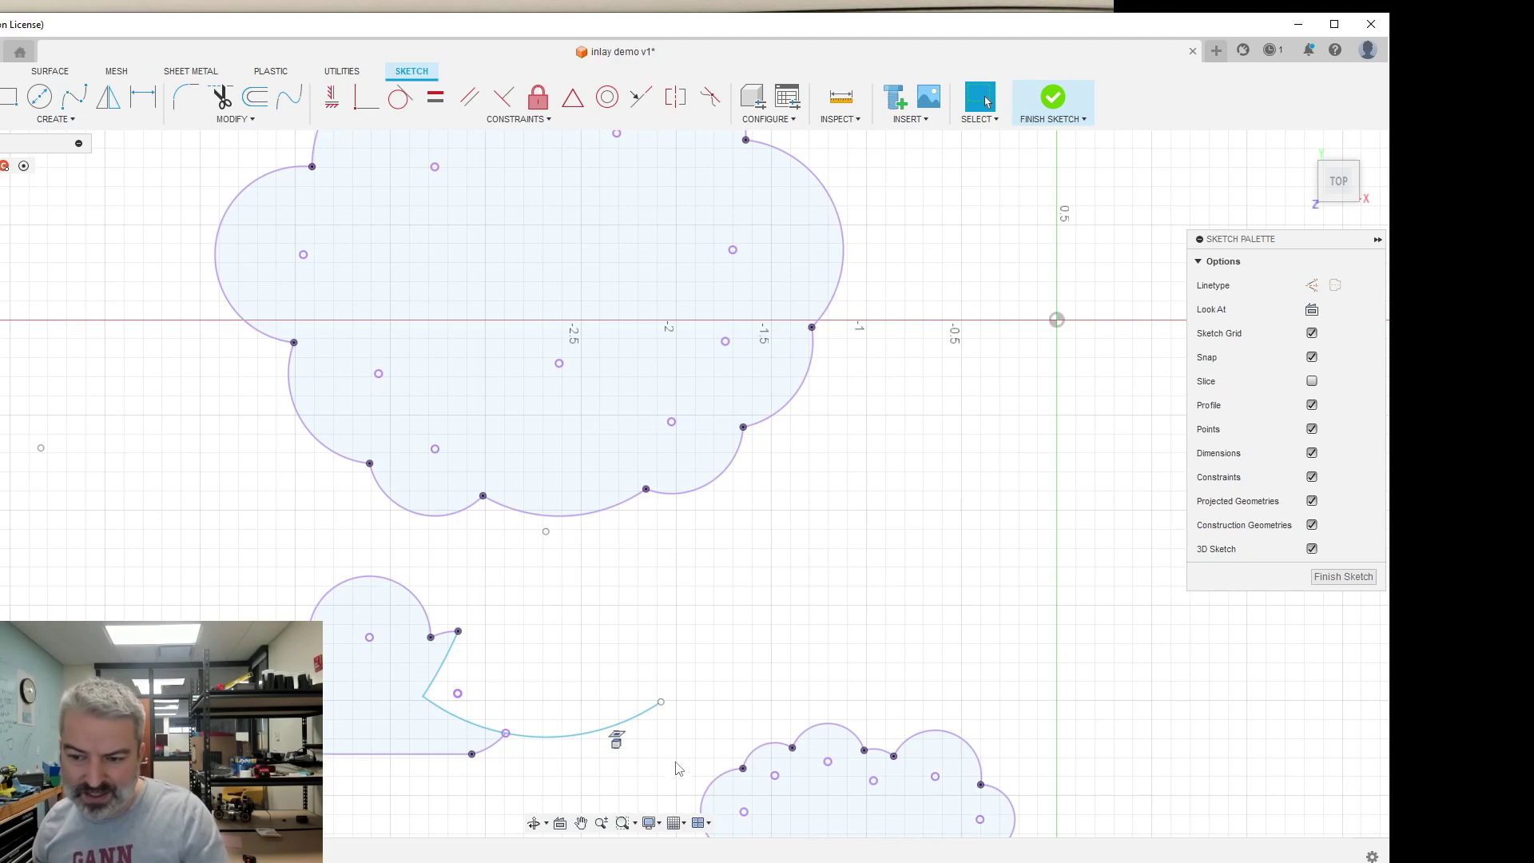
right_click(619, 739)
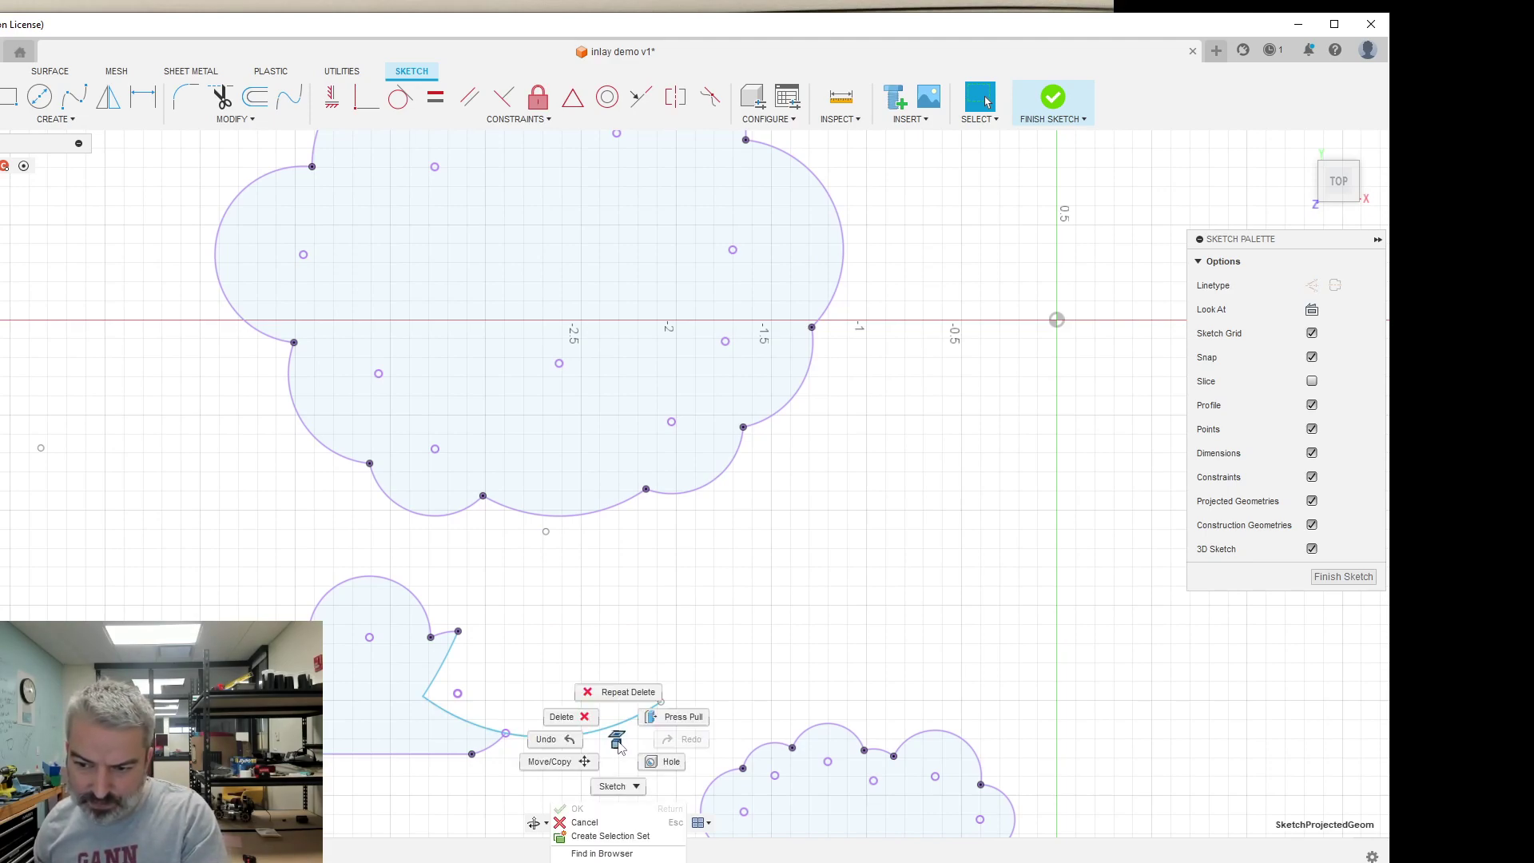
click(579, 721)
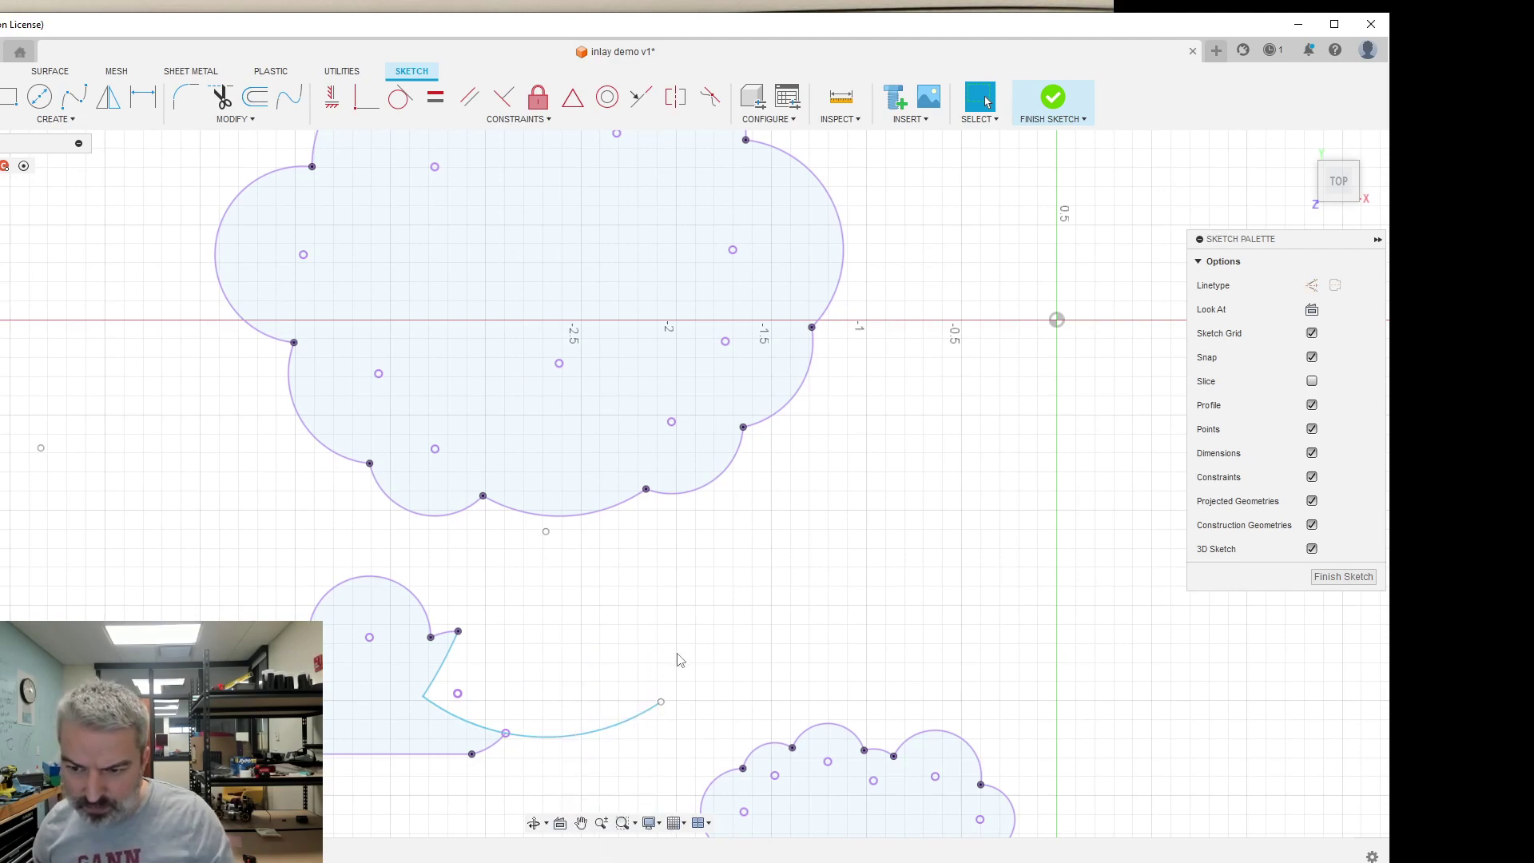
key(t)
click(566, 735)
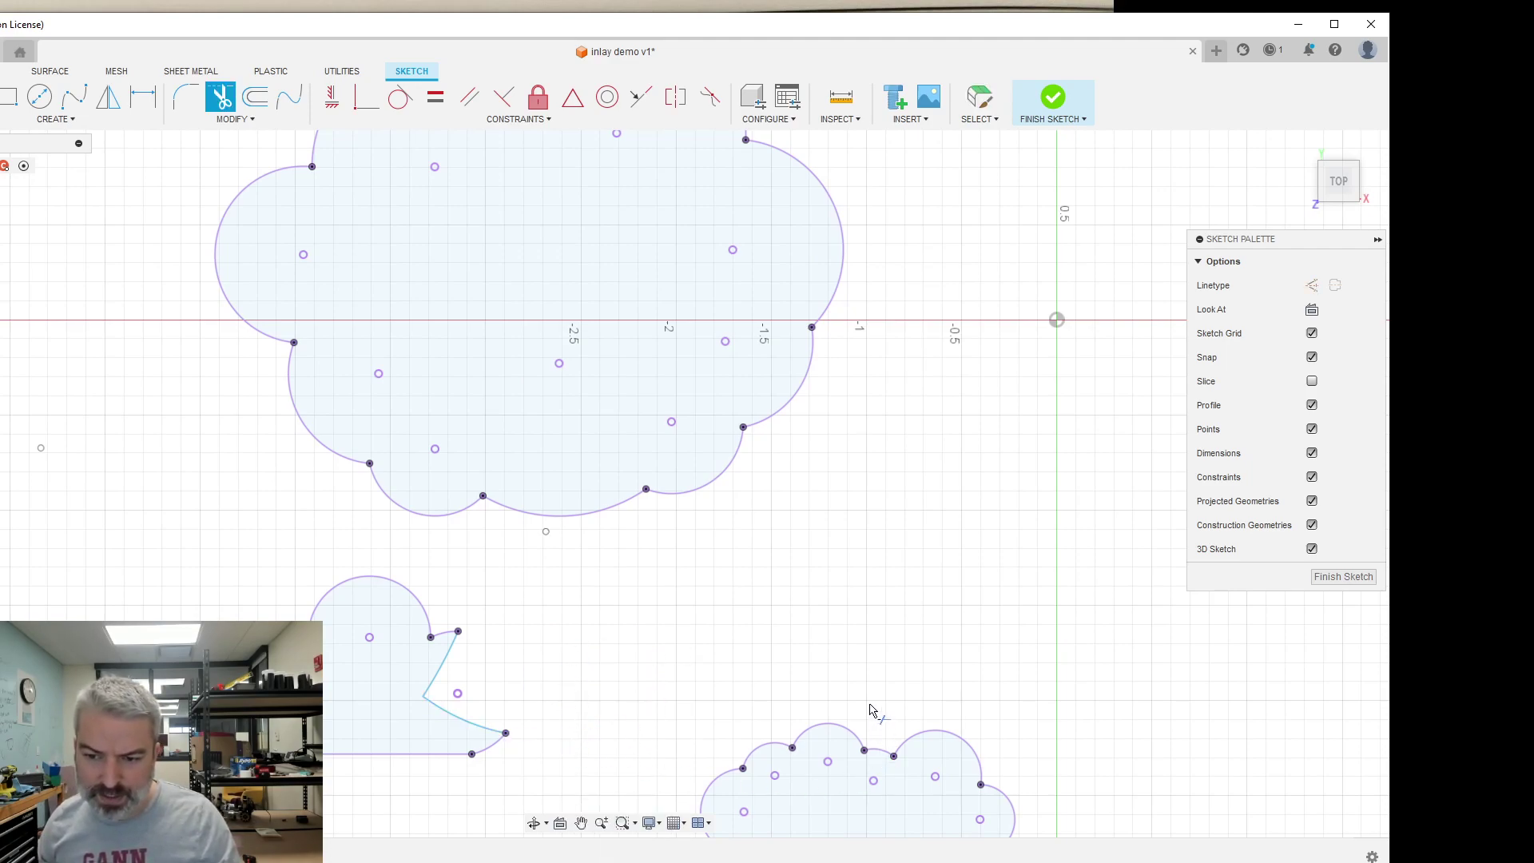
key(Escape)
- Finish the tree-and-bushes sketch
scroll(722, 639, down, 3)
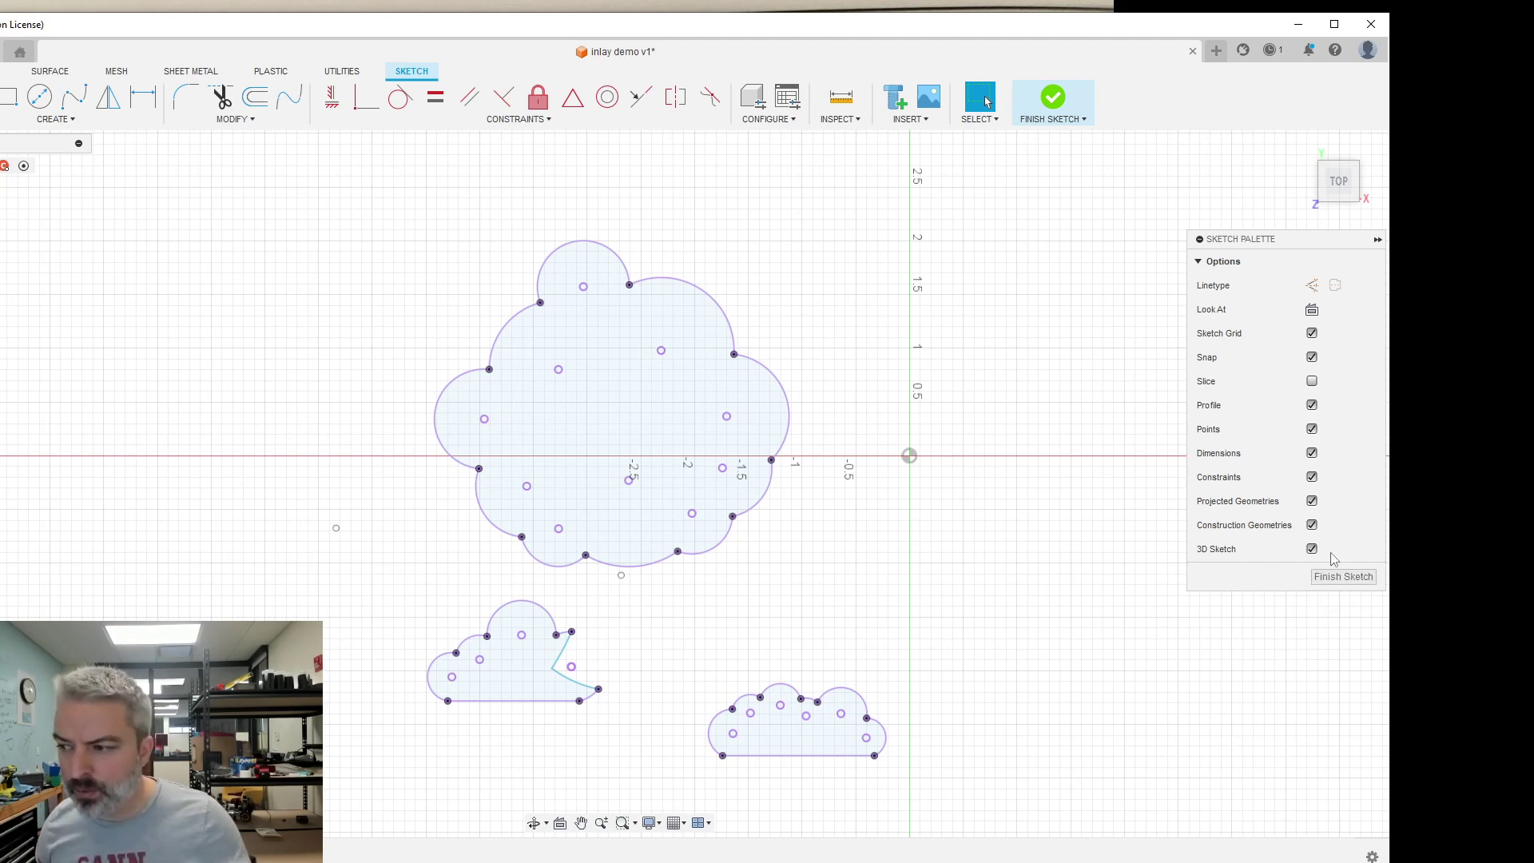
scroll(803, 543, down, 2)
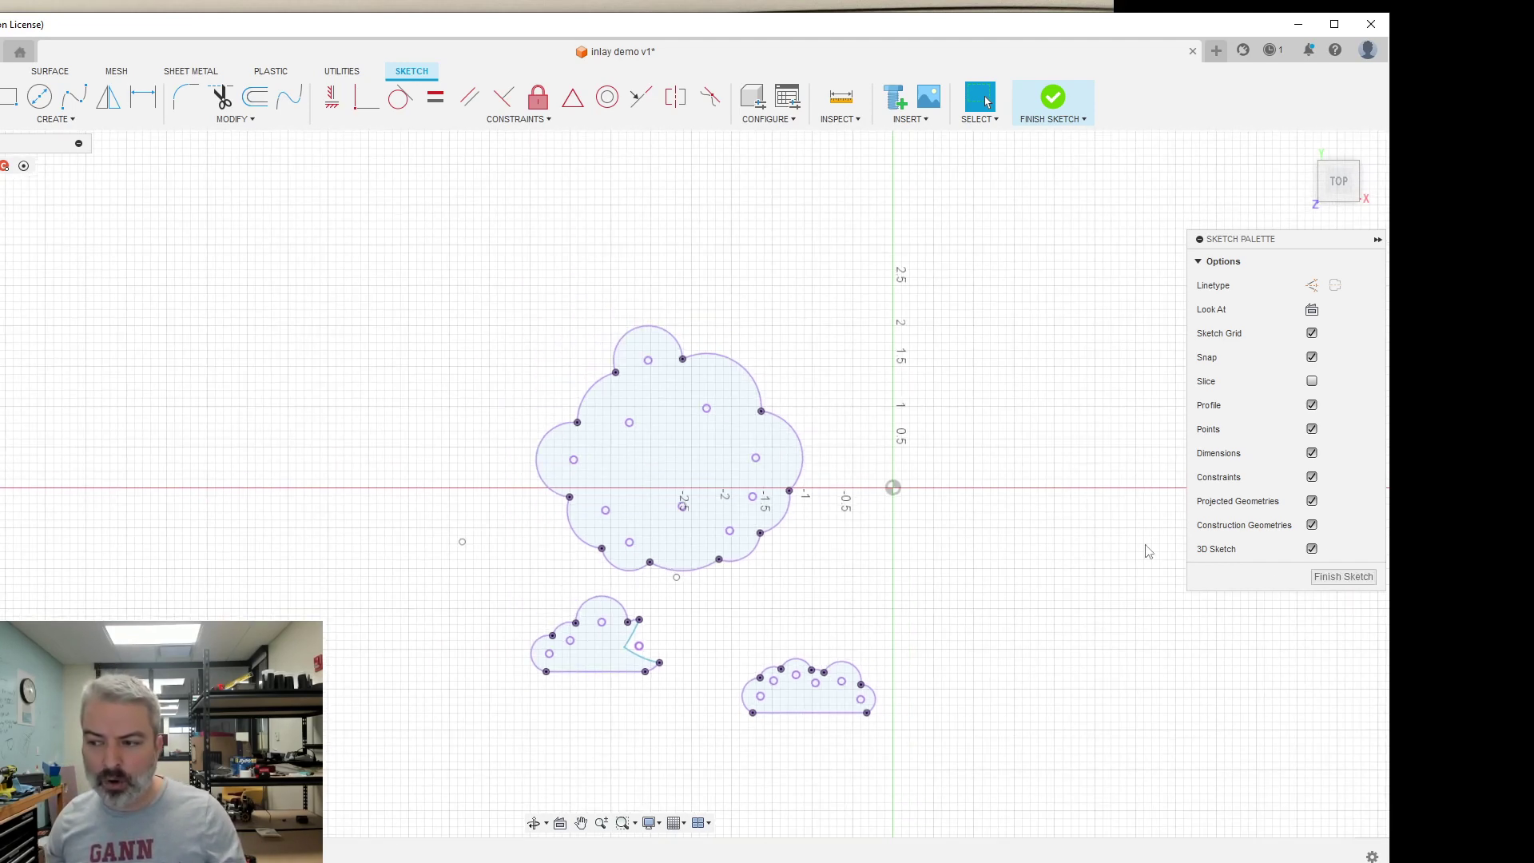
right_click(2, 303)
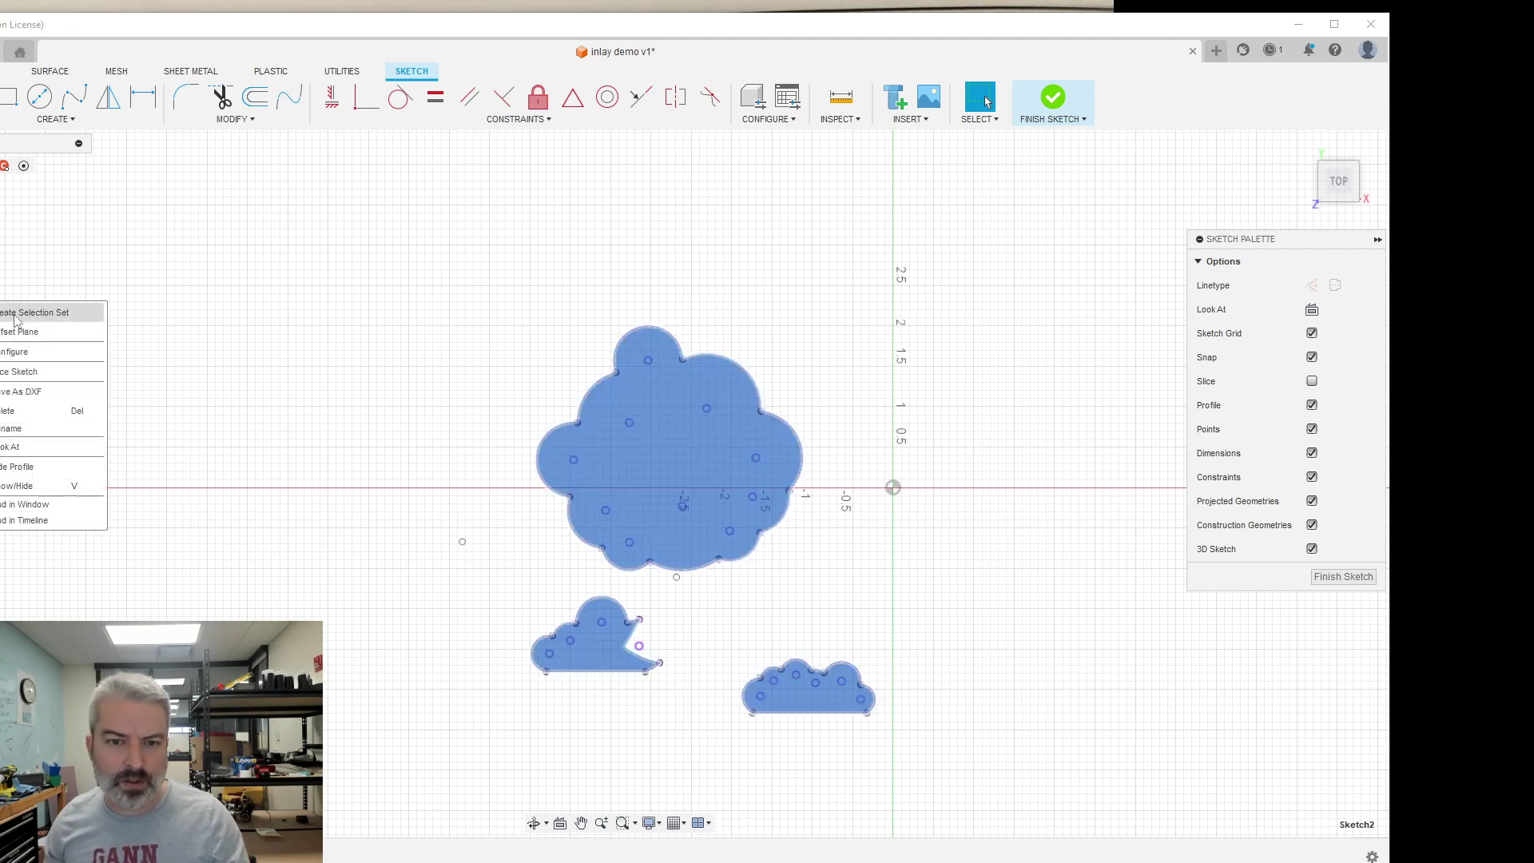
click(46, 428)
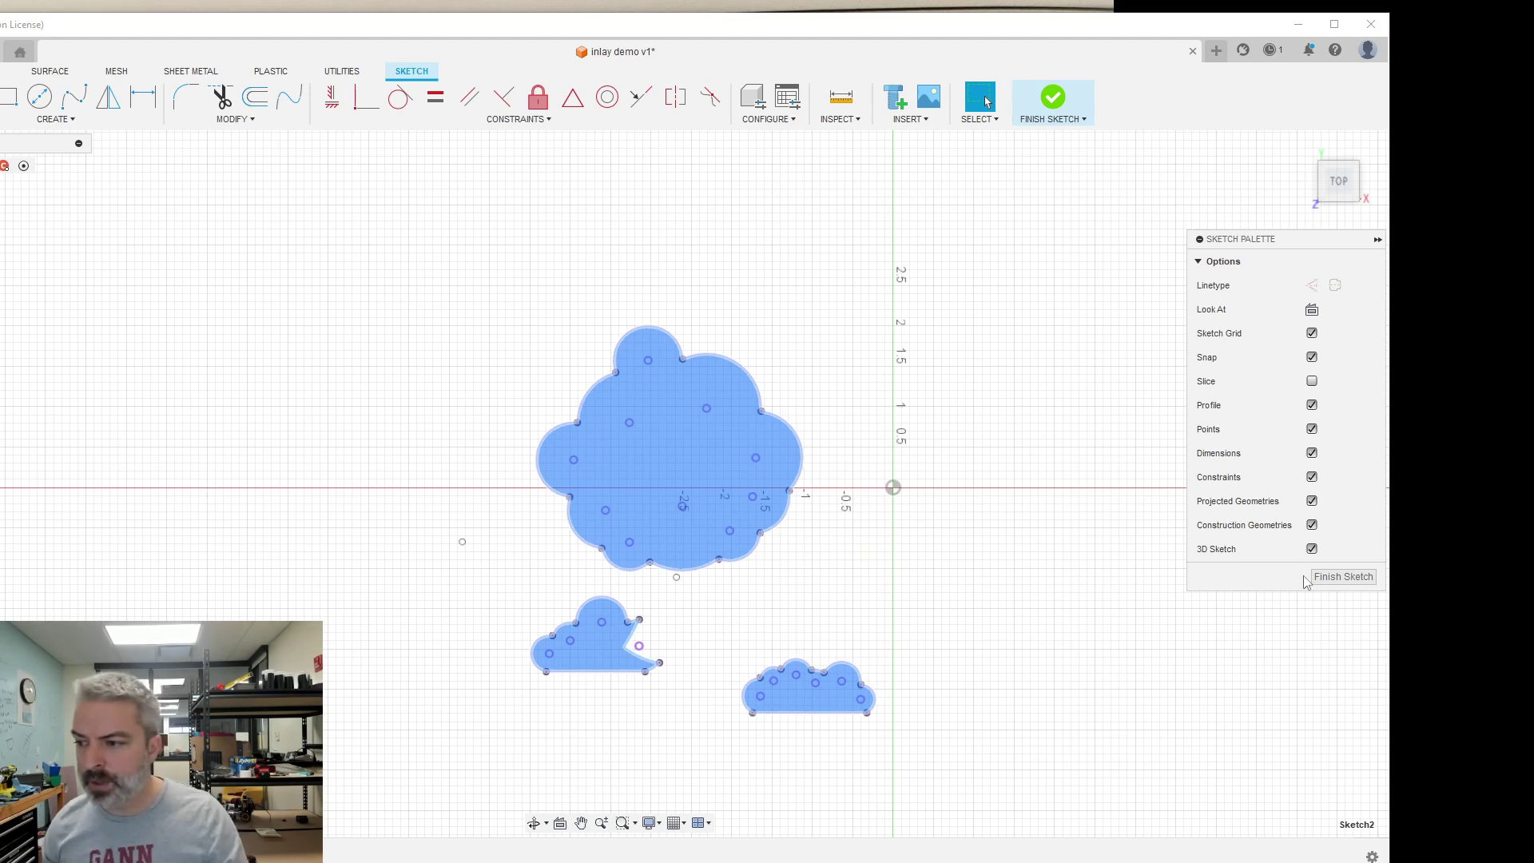
click(1343, 576)
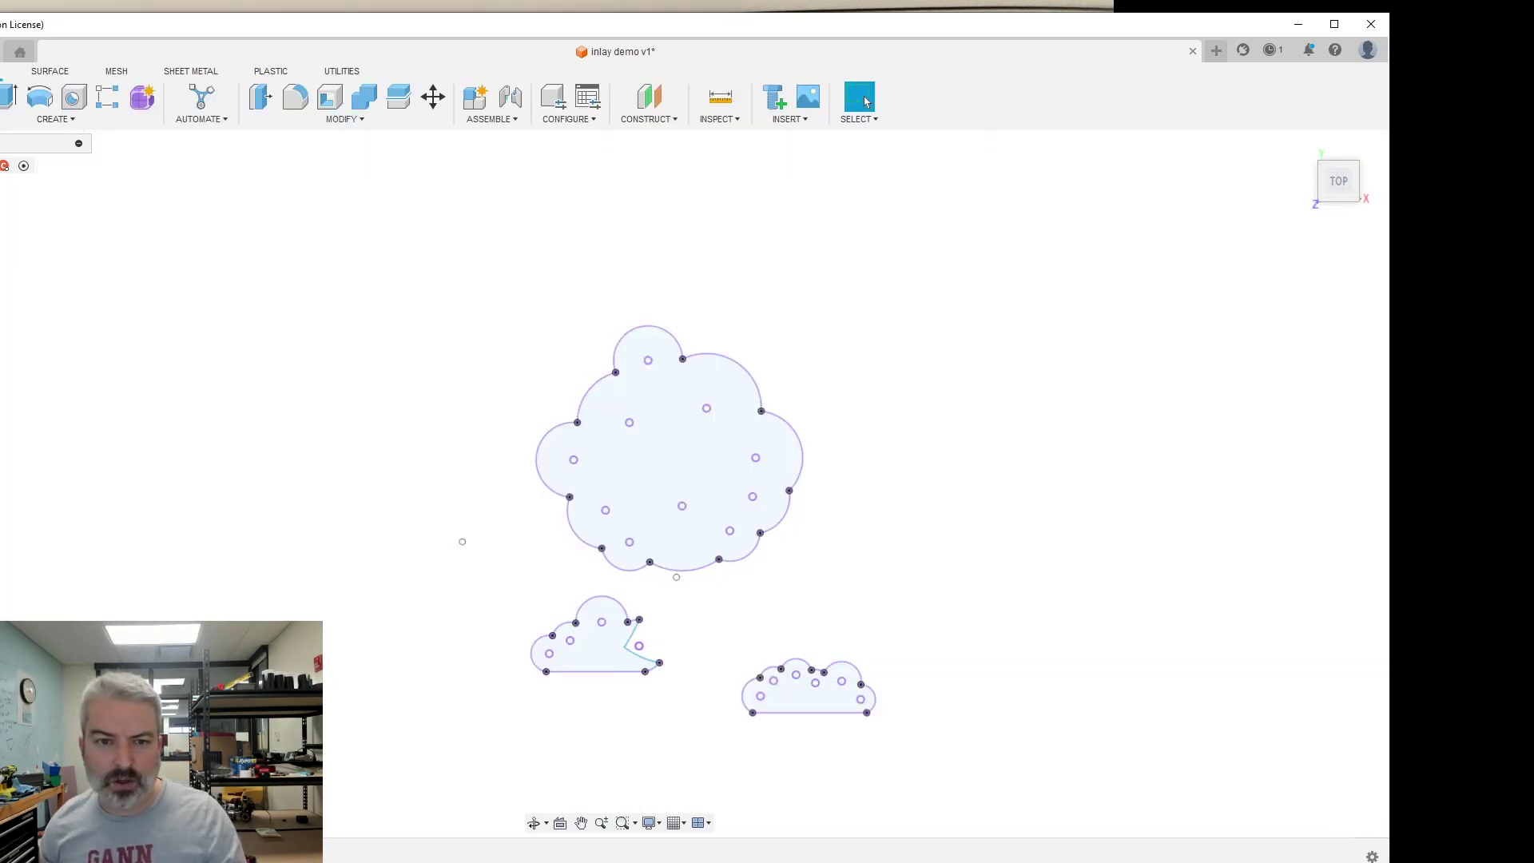
- Save the design and rename the tree-and-bushes sketch to Walnut in the browser
key(ctrl+s)
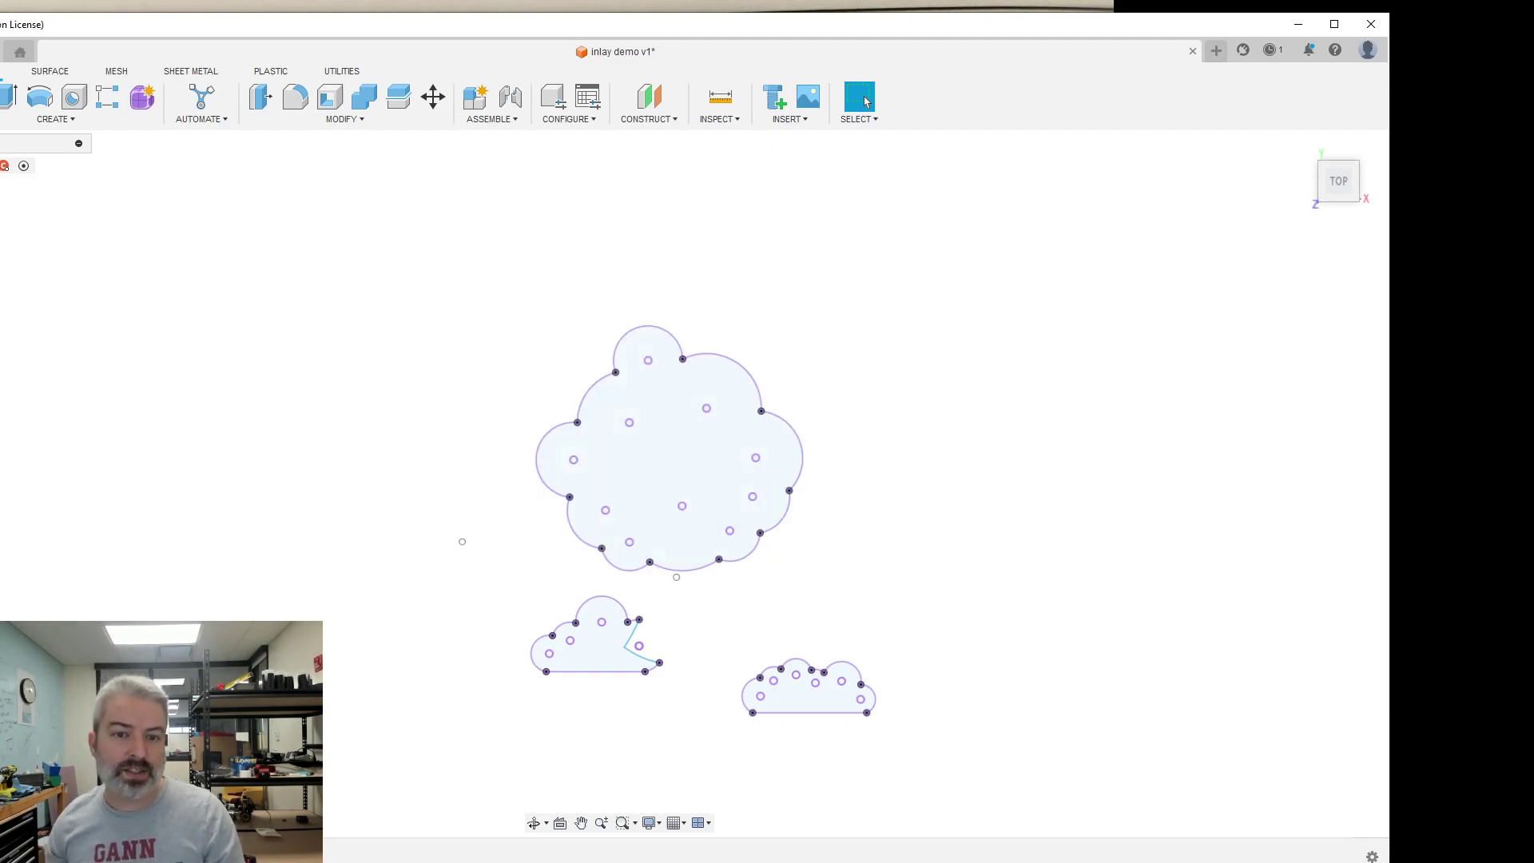
right_click(0, 298)
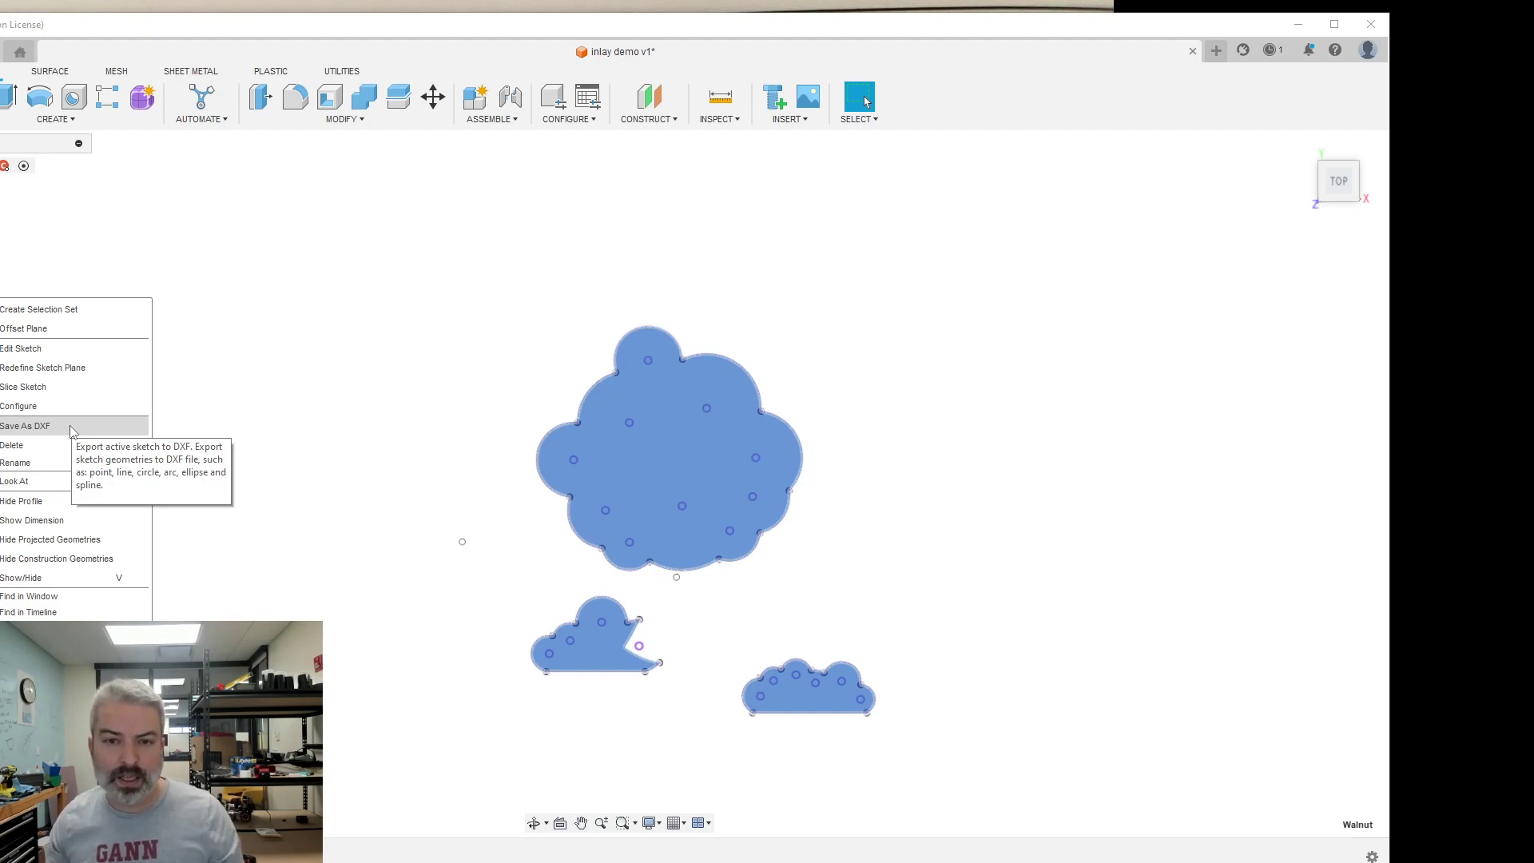
click(268, 382)
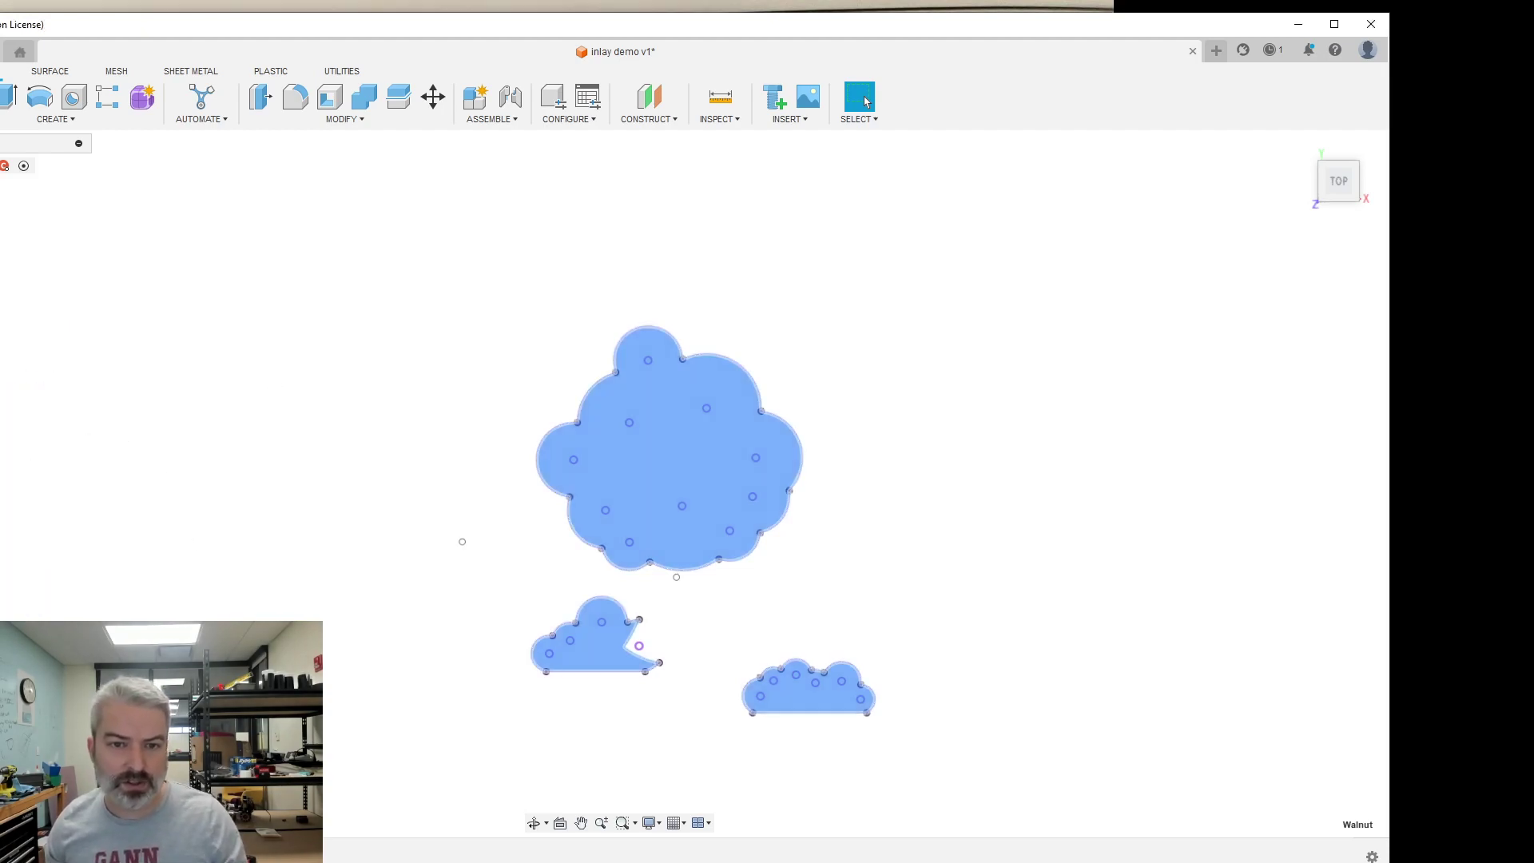
- Reopen the Walnut sketch with Edit Sketch from its browser right-click menu
key(e)
click(346, 393)
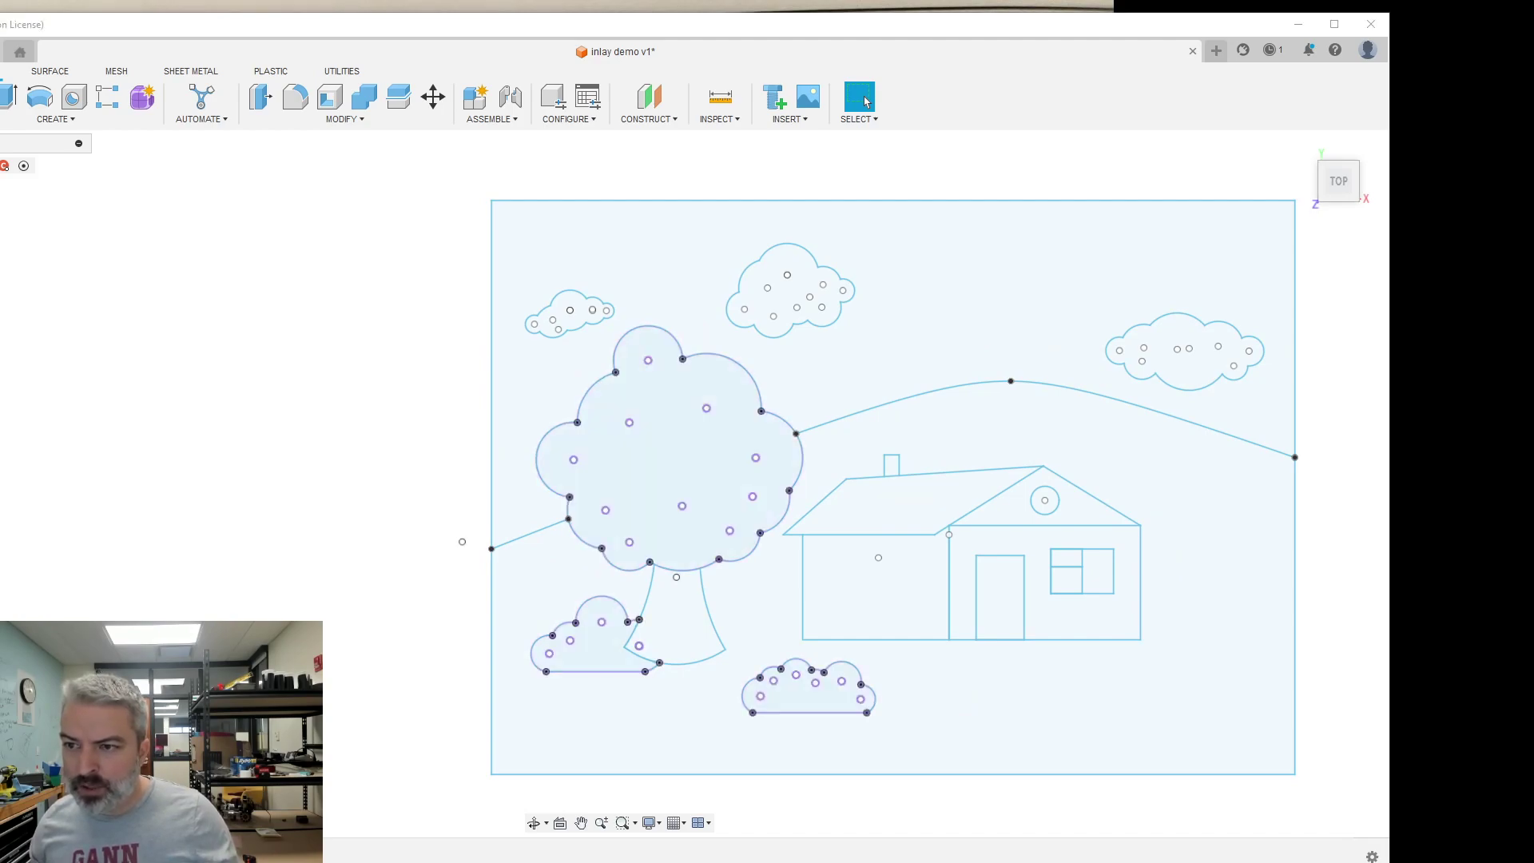
right_click(0, 306)
click(225, 289)
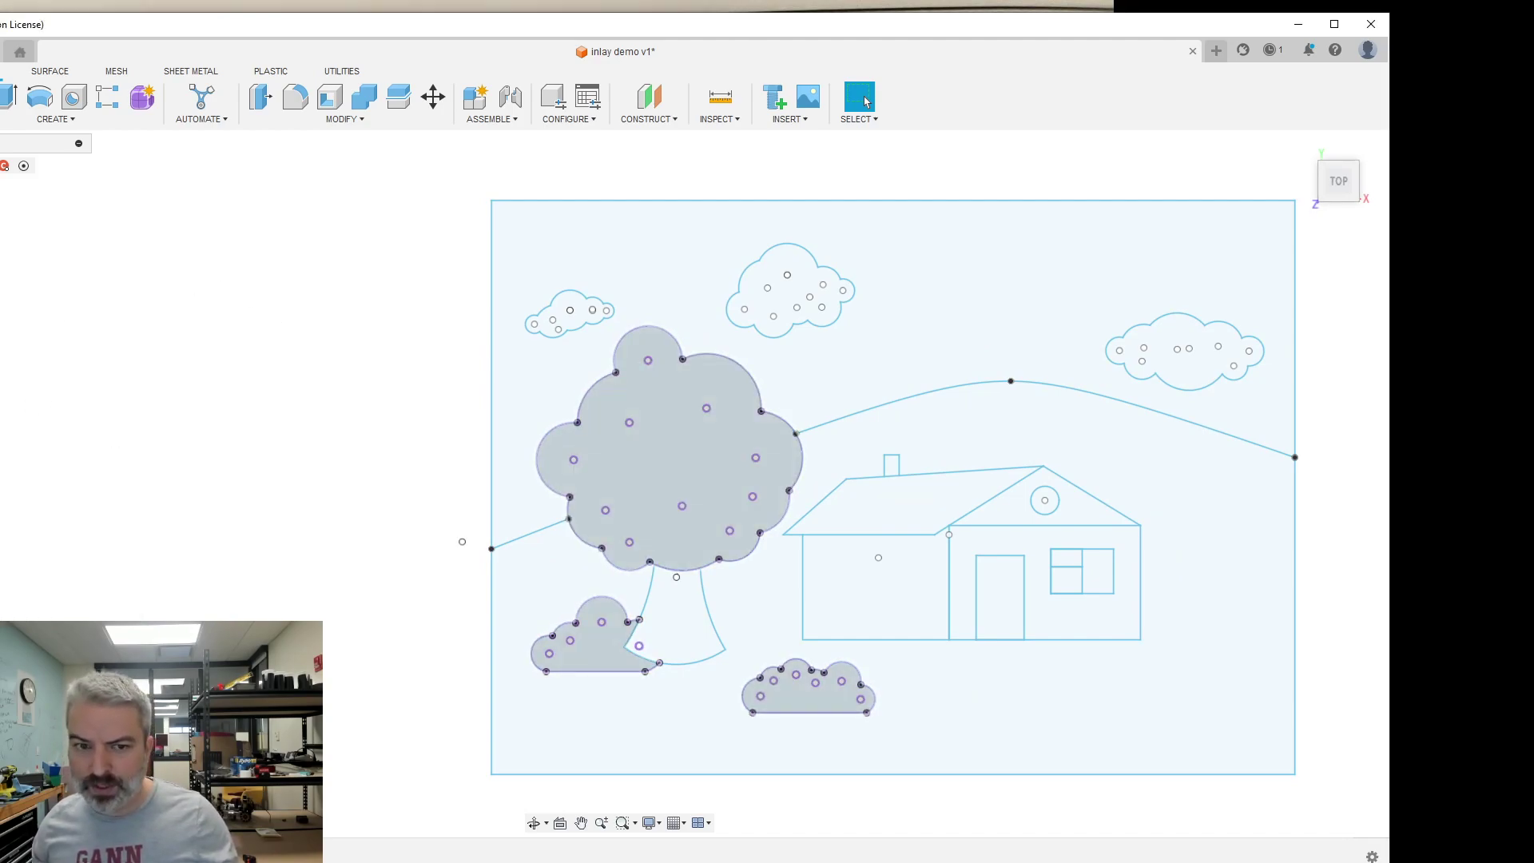
right_click(31, 309)
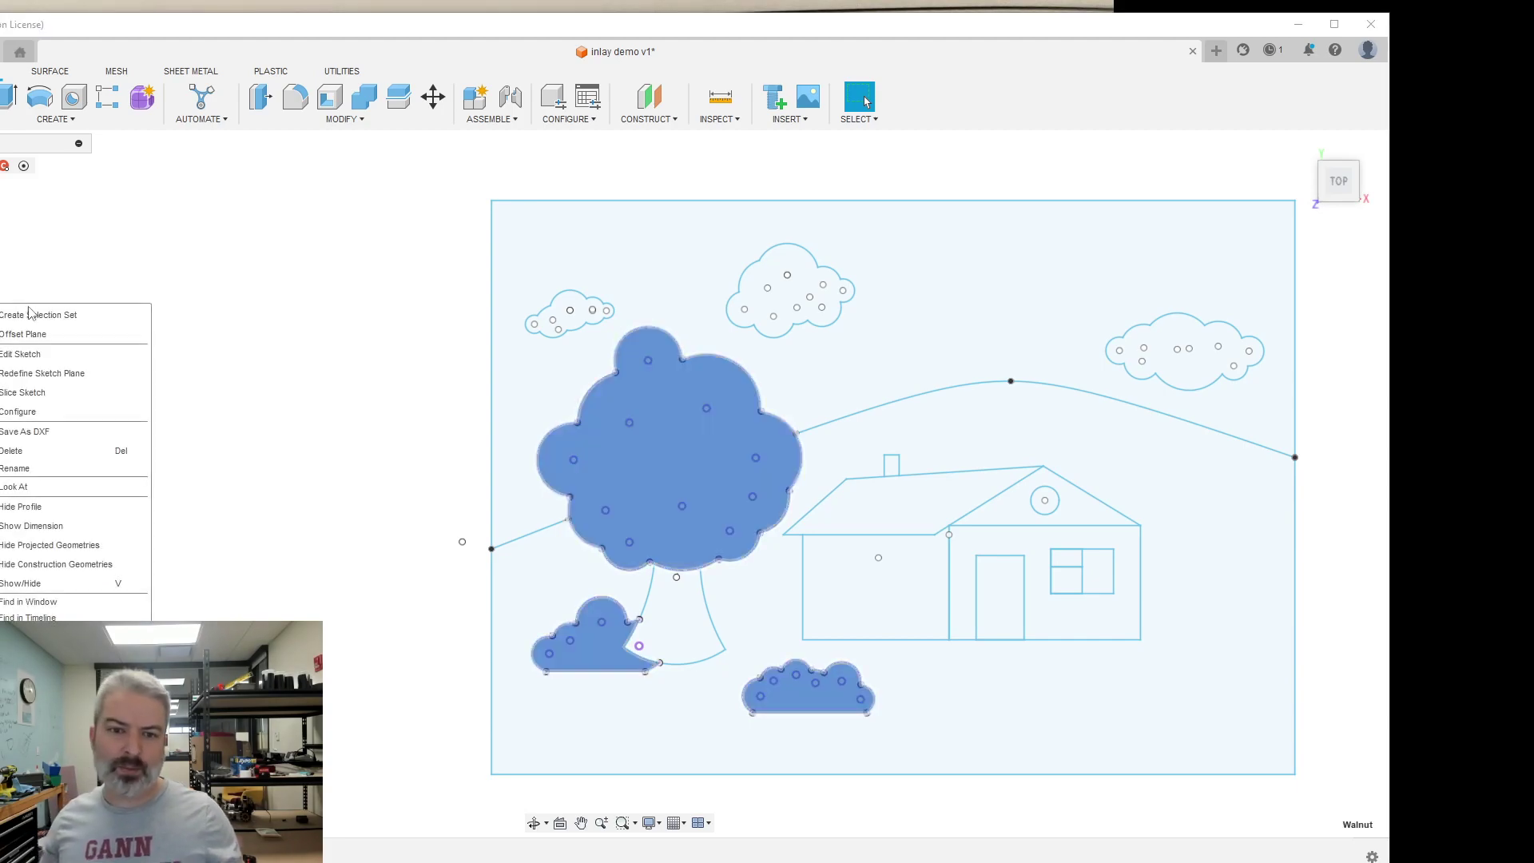
click(69, 355)
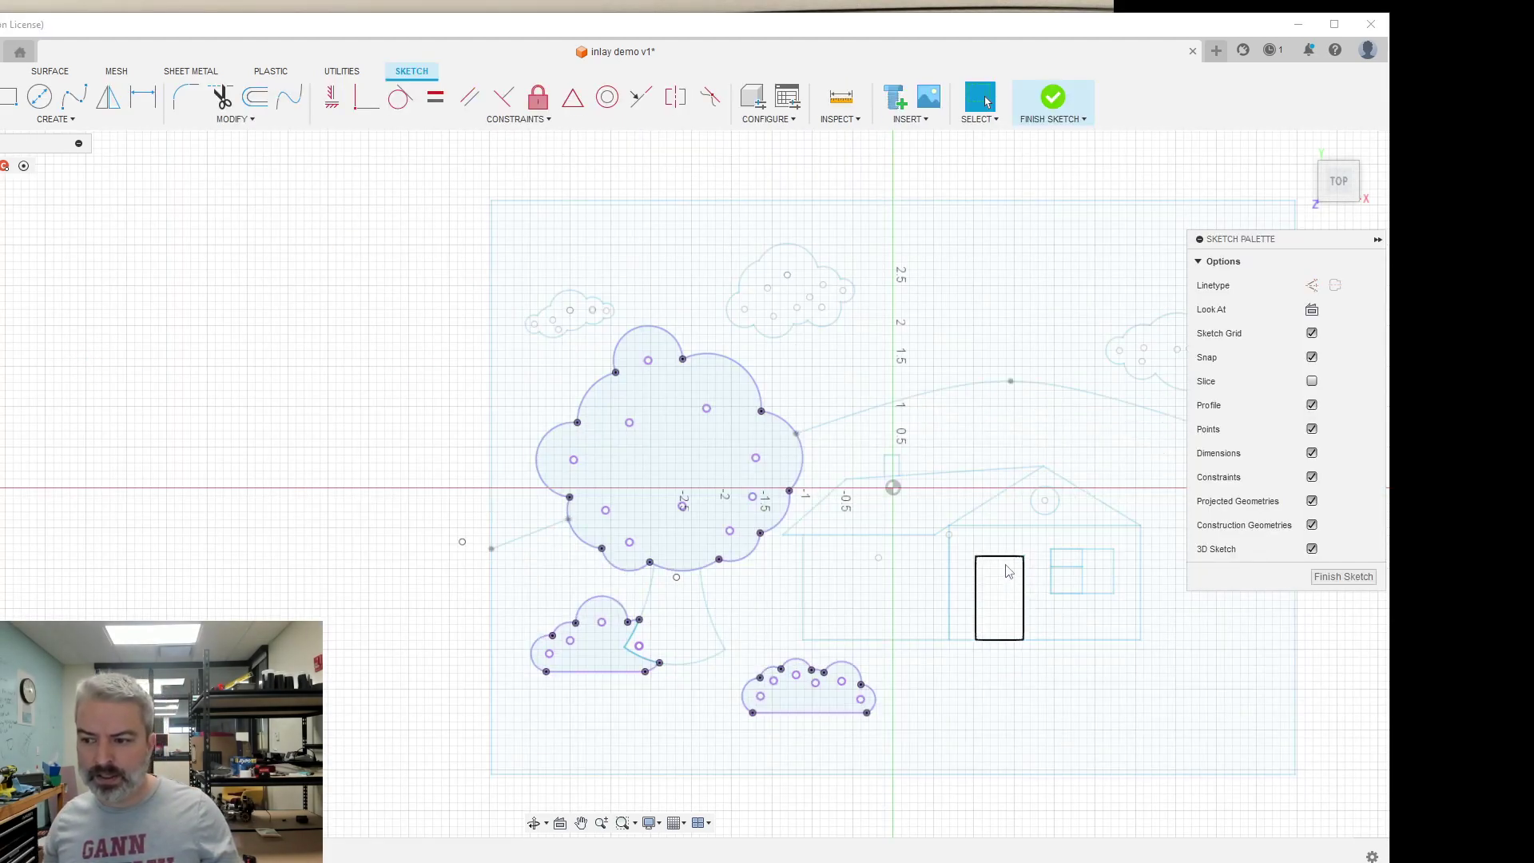
- Project the door rectangle into the Walnut sketch and hide the full landscape sketch
key(p)
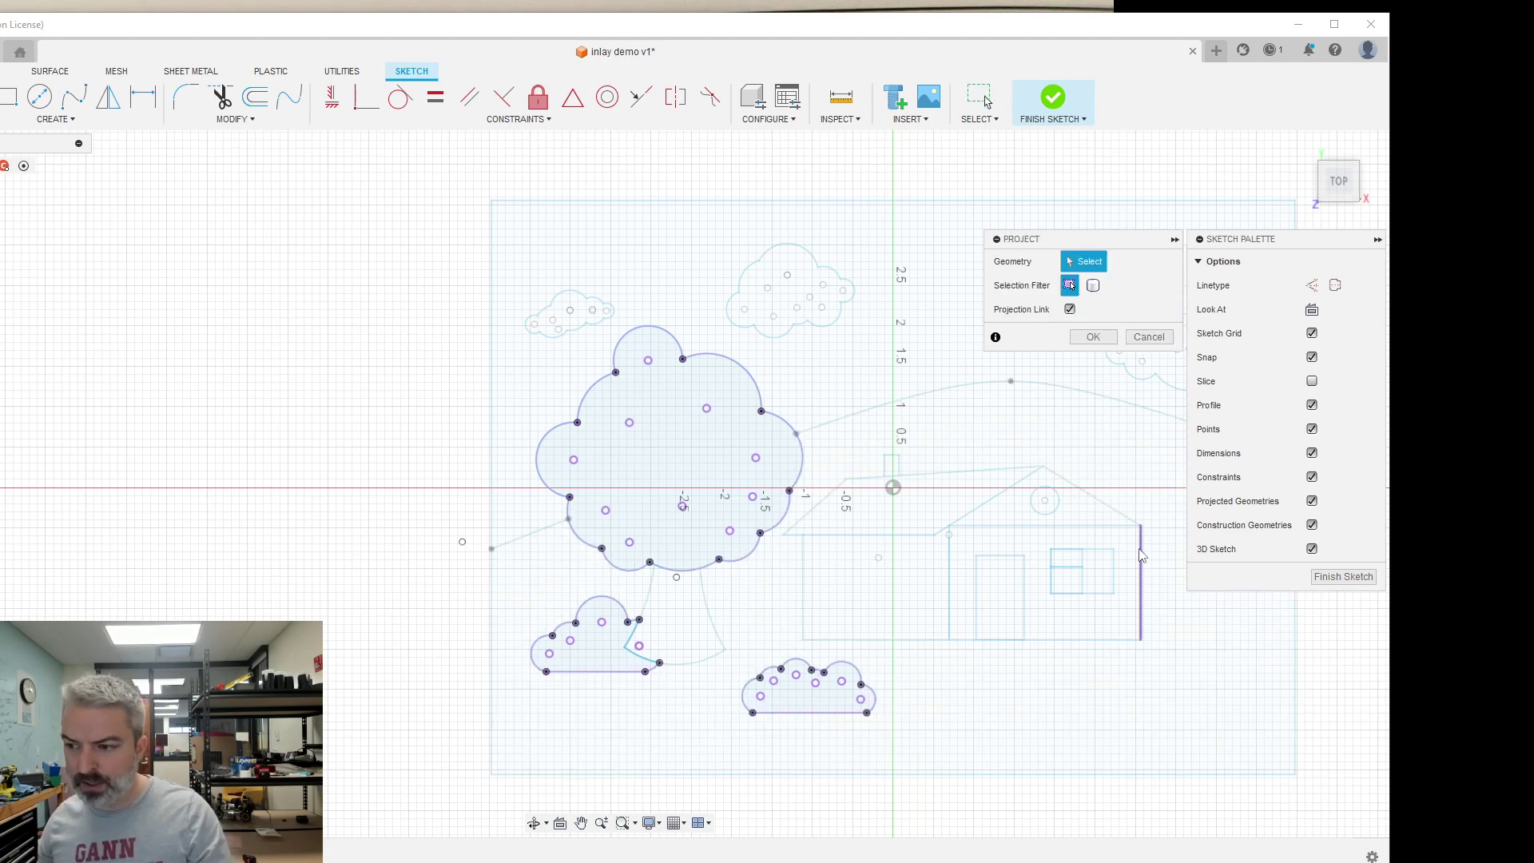
click(1008, 564)
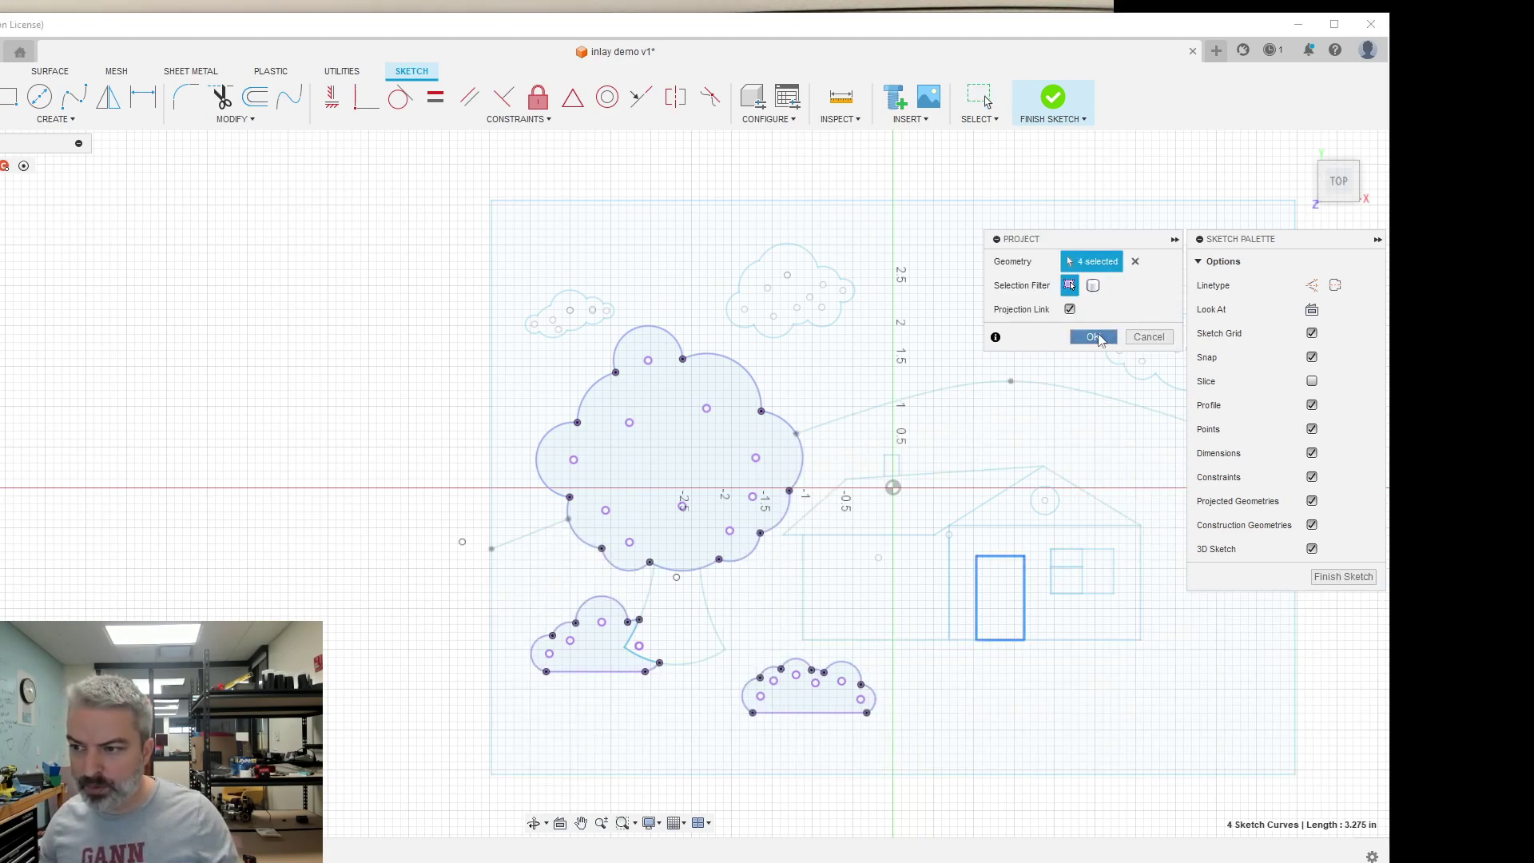
click(1092, 337)
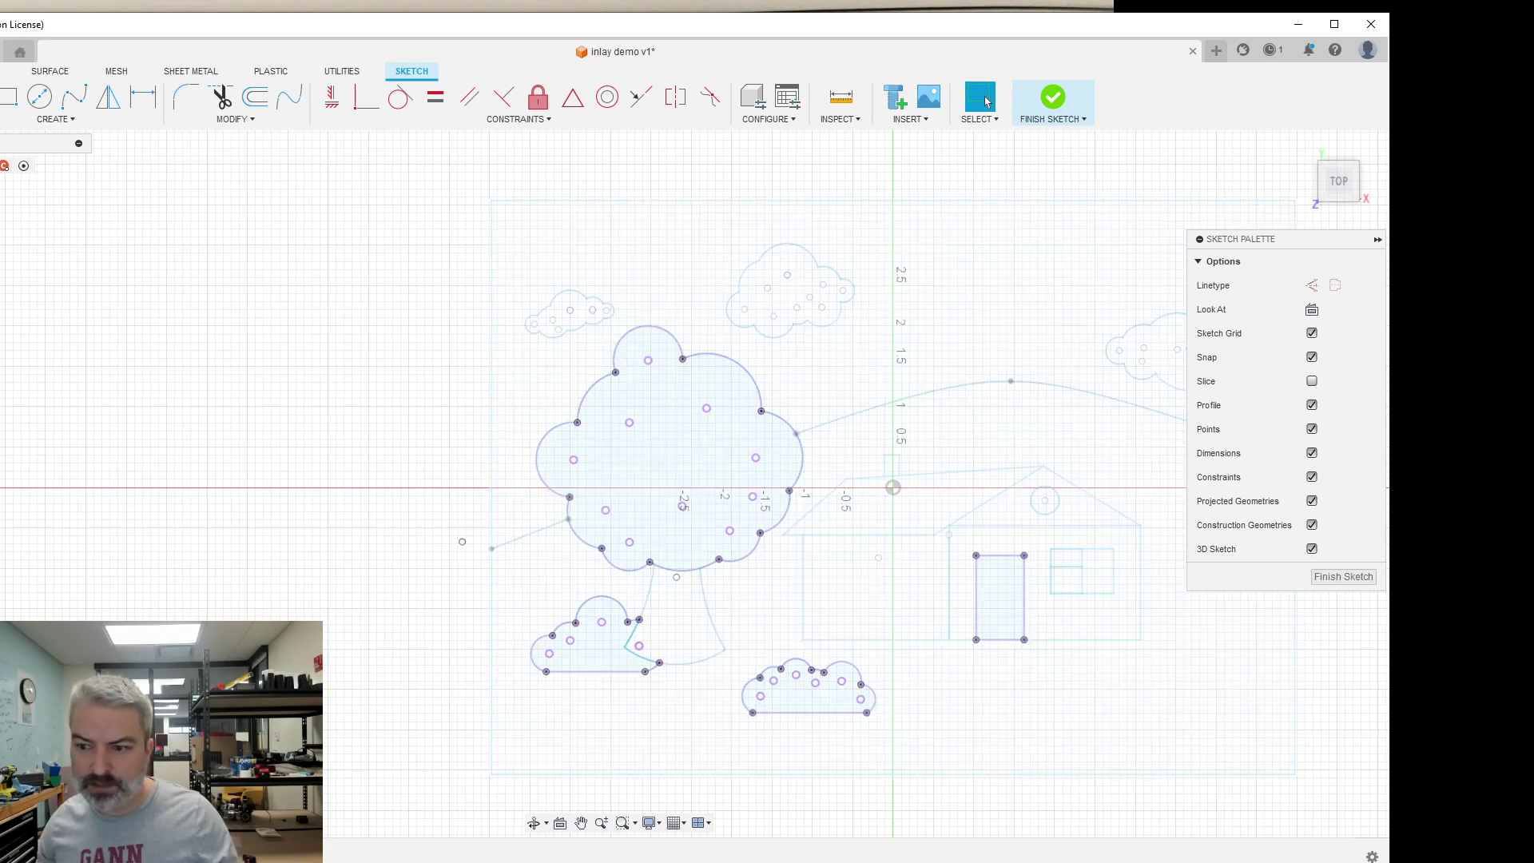
click(0, 276)
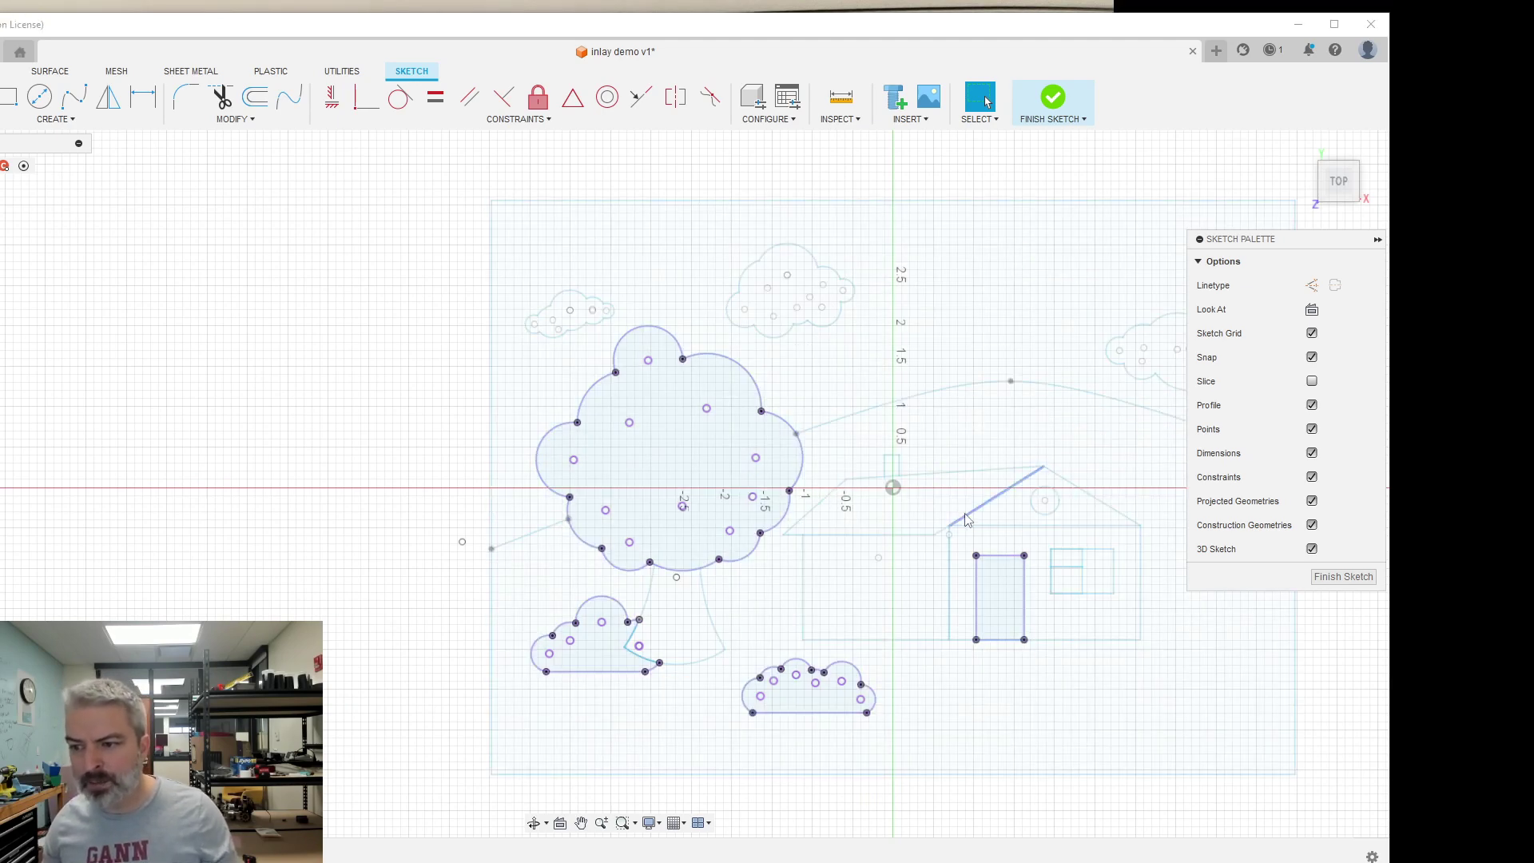
- Project the six house roof edges into the sketch
key(p)
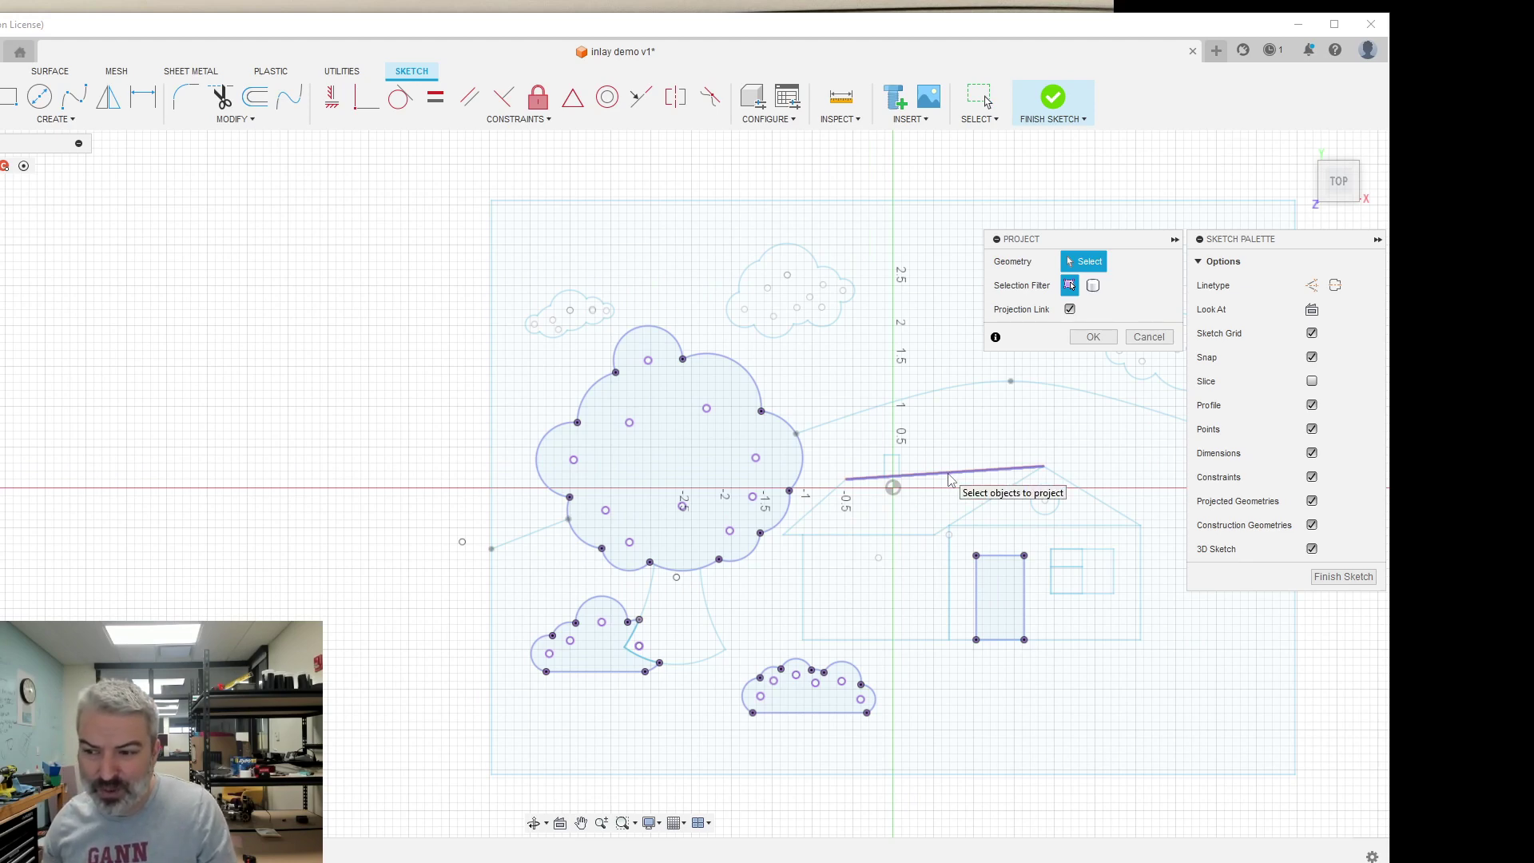
click(949, 474)
click(971, 513)
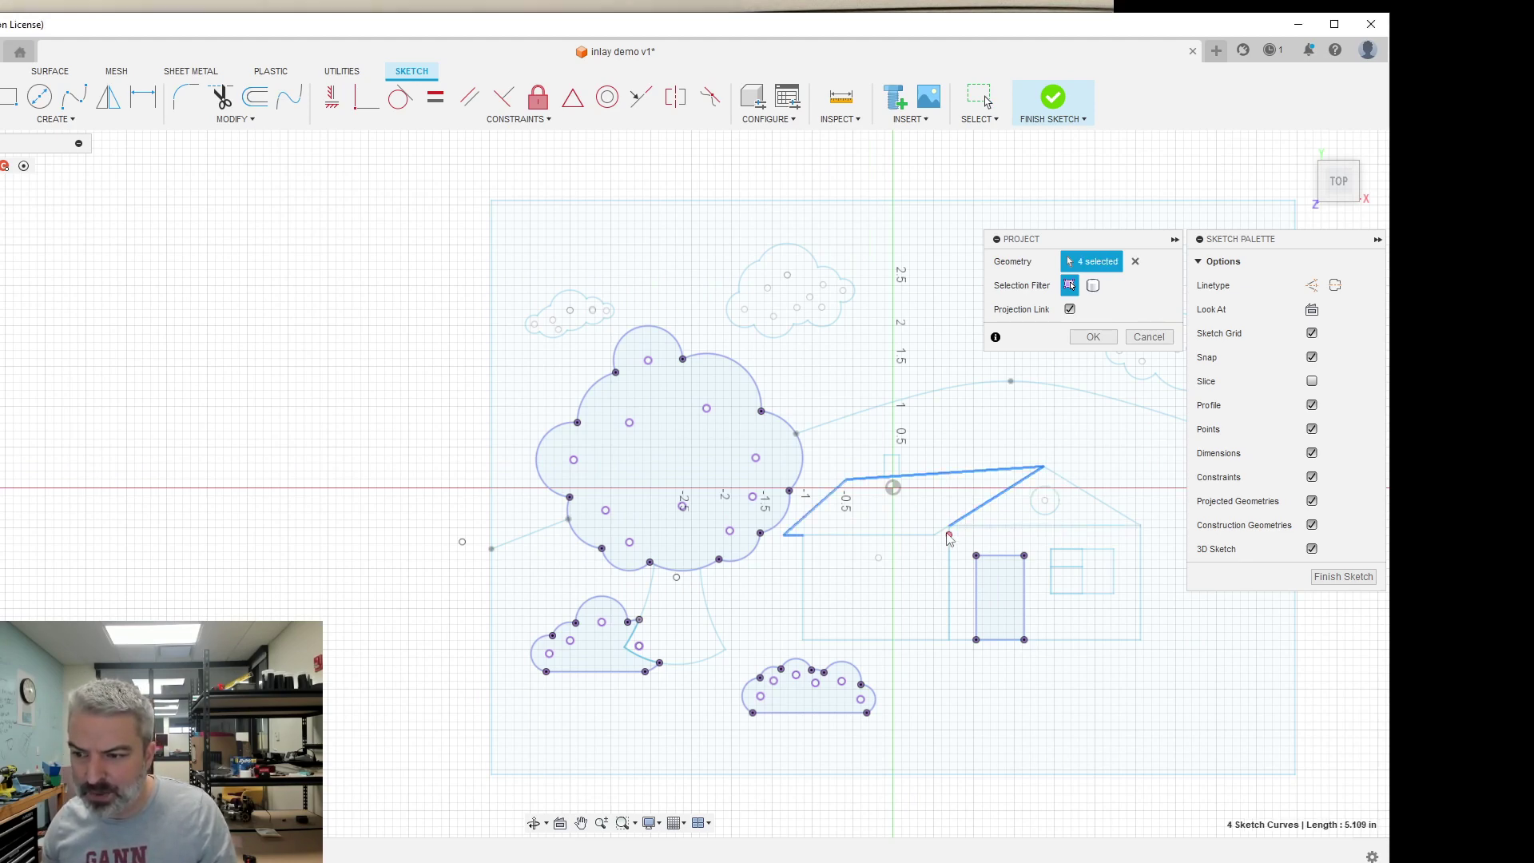
click(940, 531)
click(879, 535)
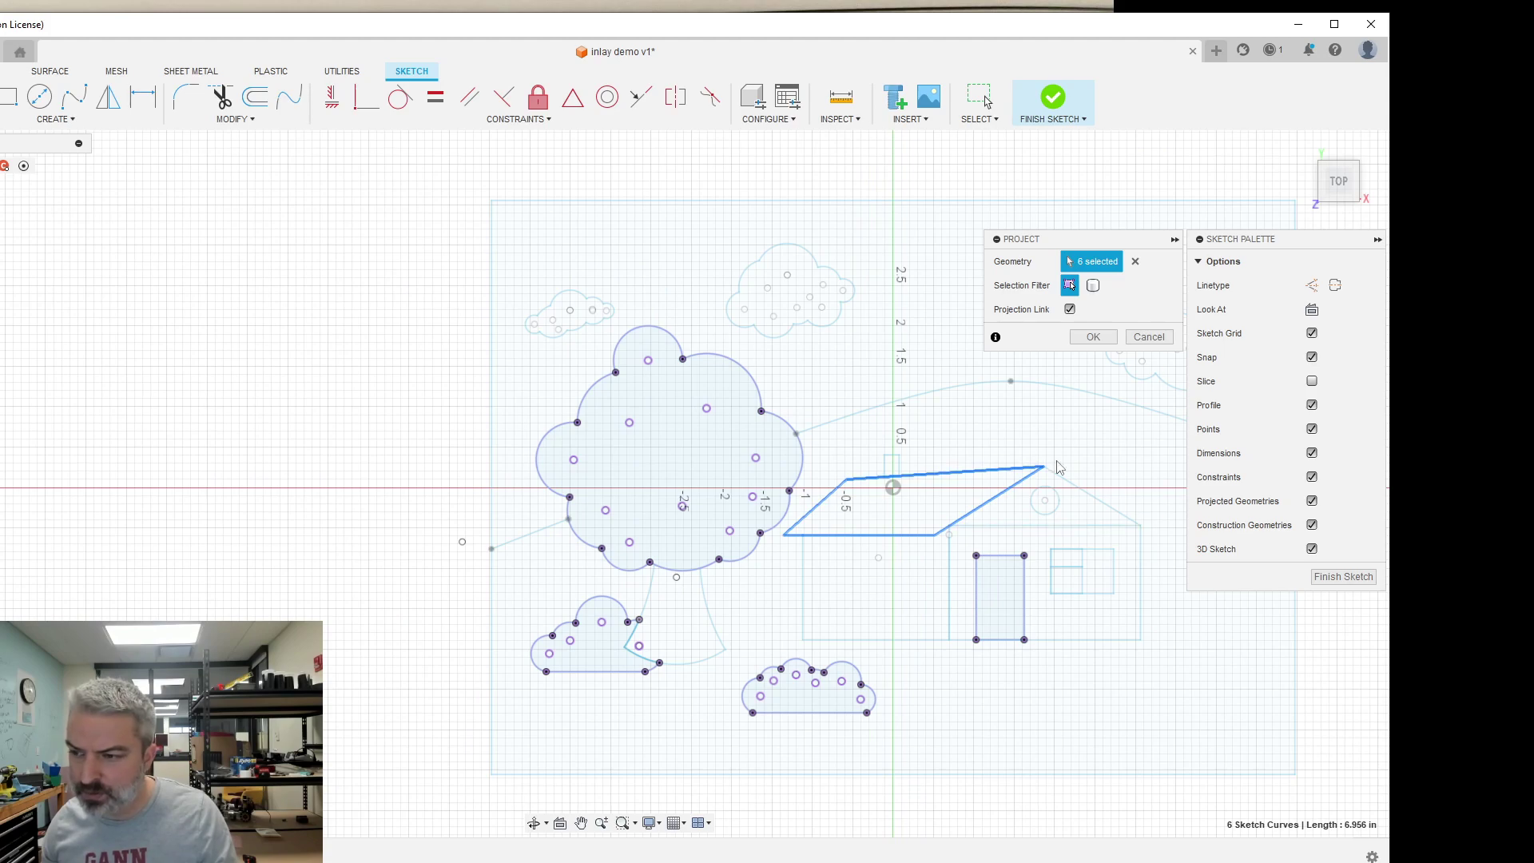
click(1092, 336)
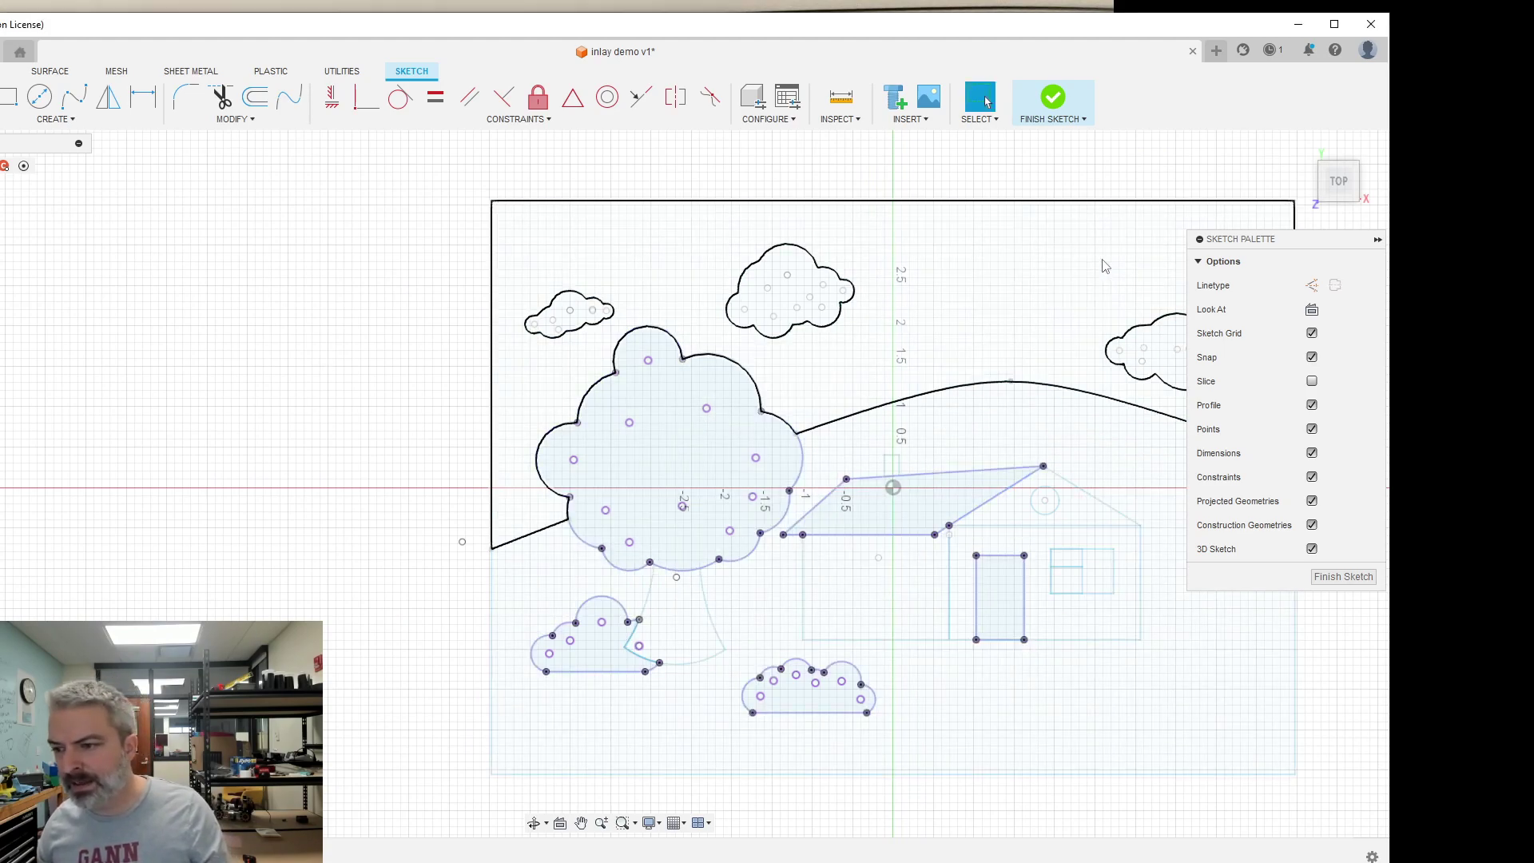
- Verify the sky region forms one closed profile, then finish the sketch
click(1104, 266)
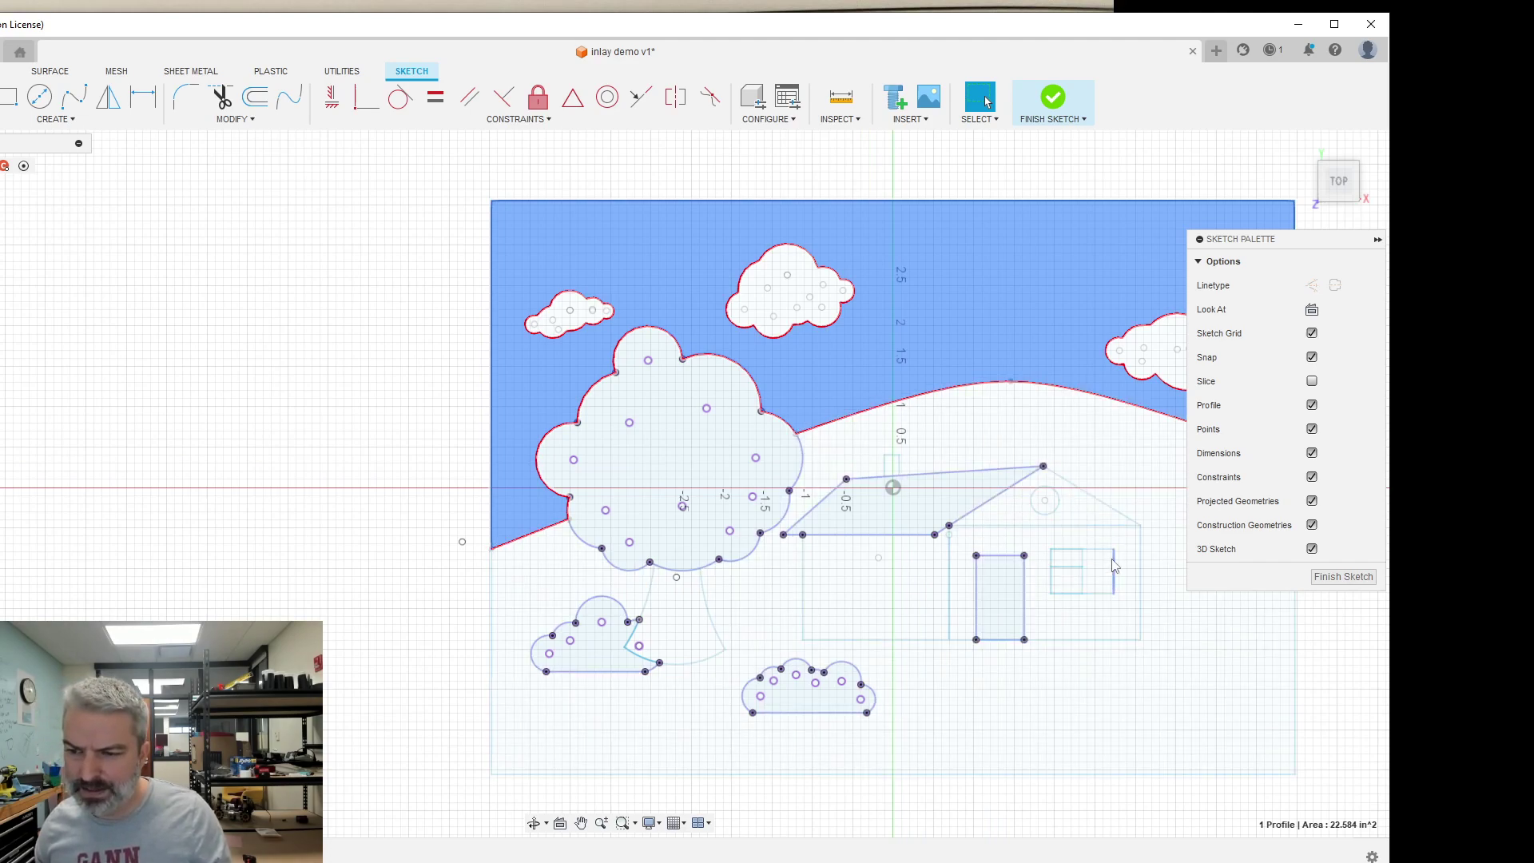
scroll(937, 439, down, 1)
middle_drag(1133, 188, 882, 190)
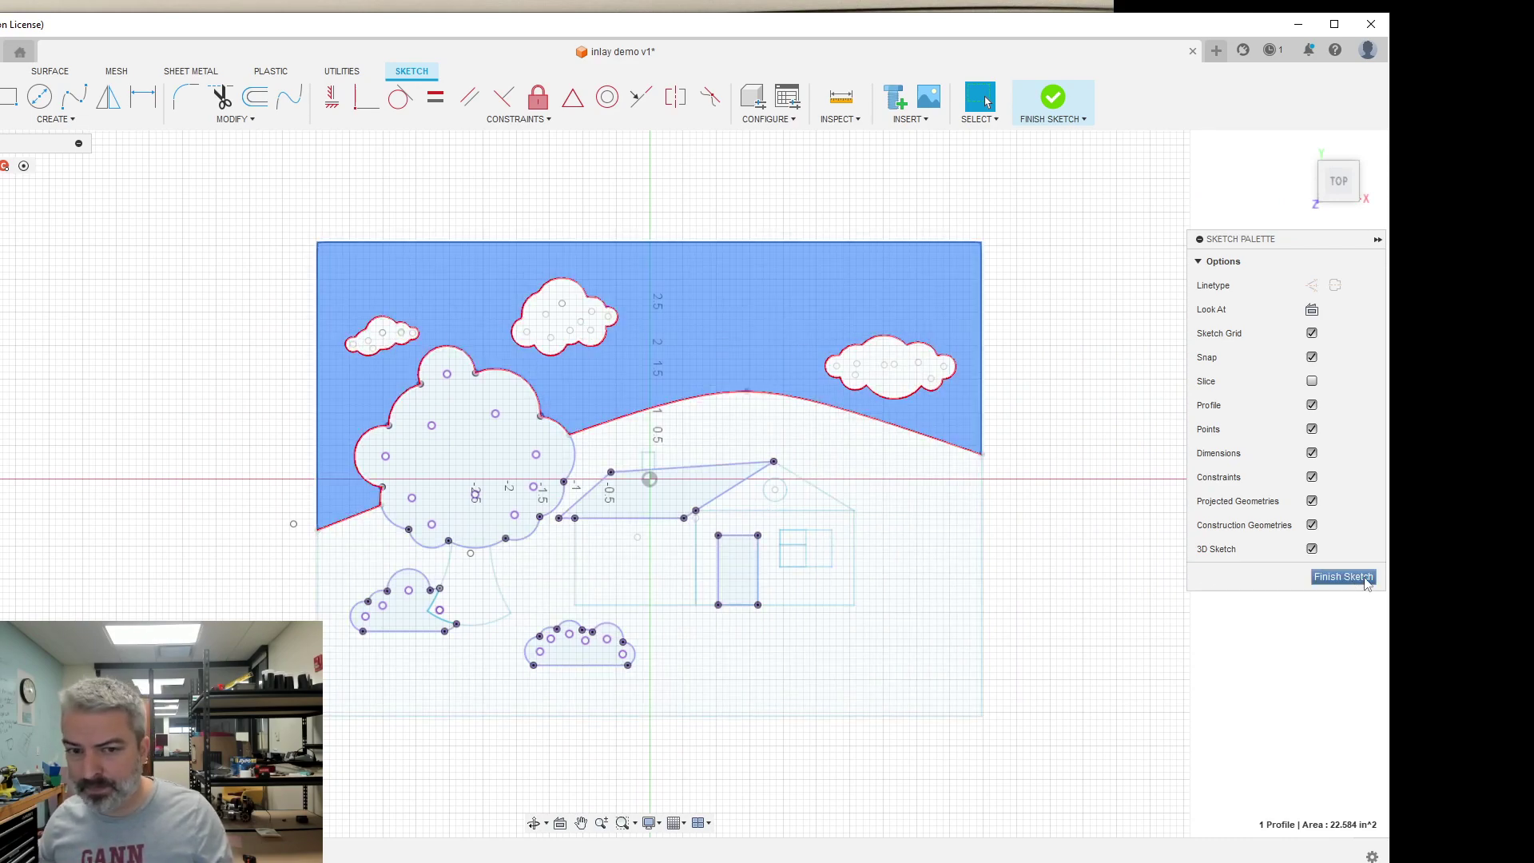
click(1103, 639)
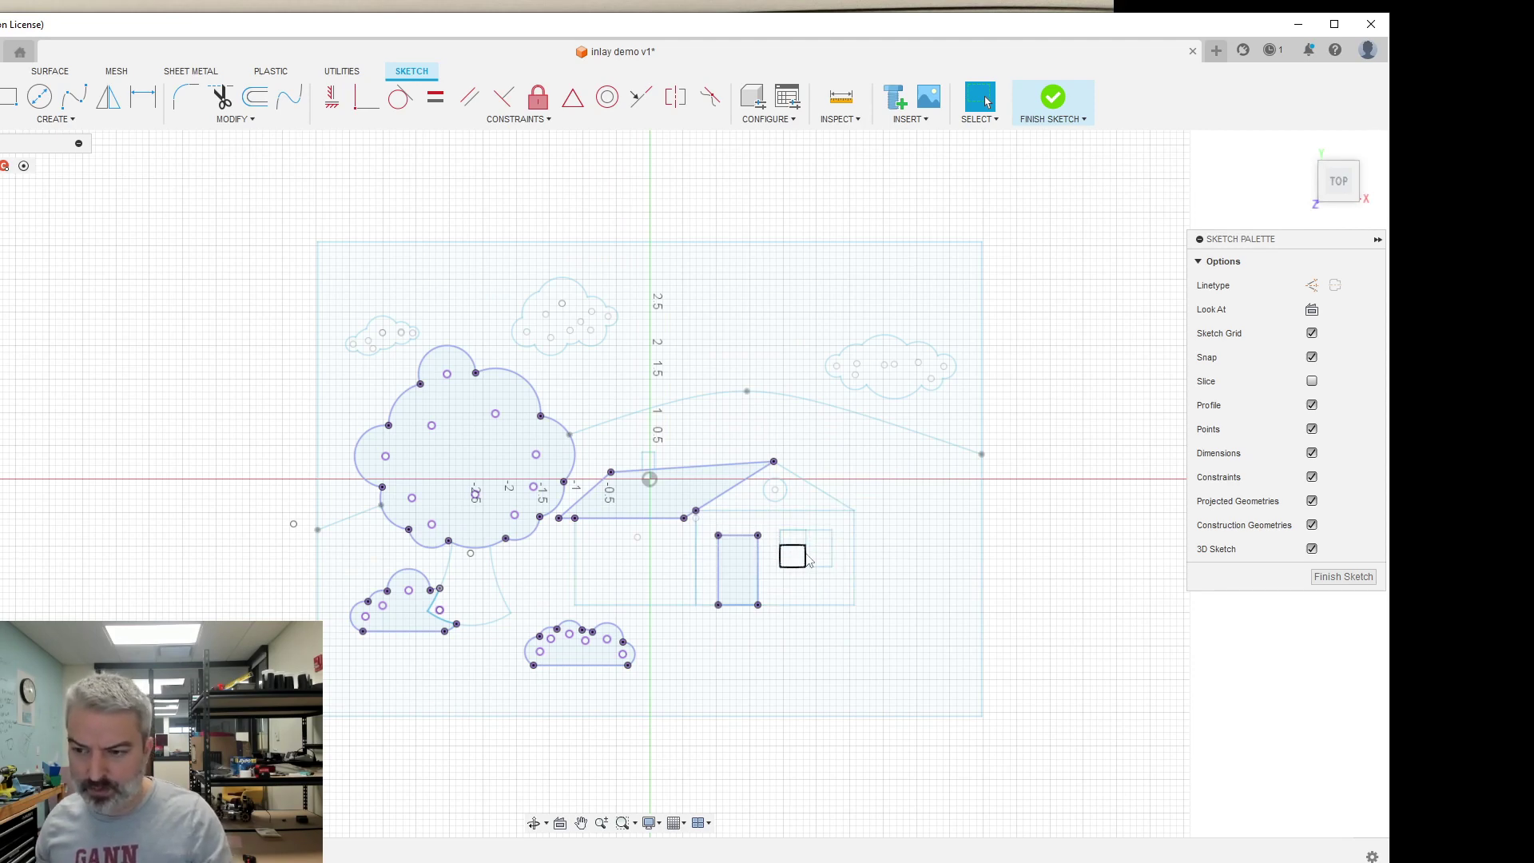
click(1072, 118)
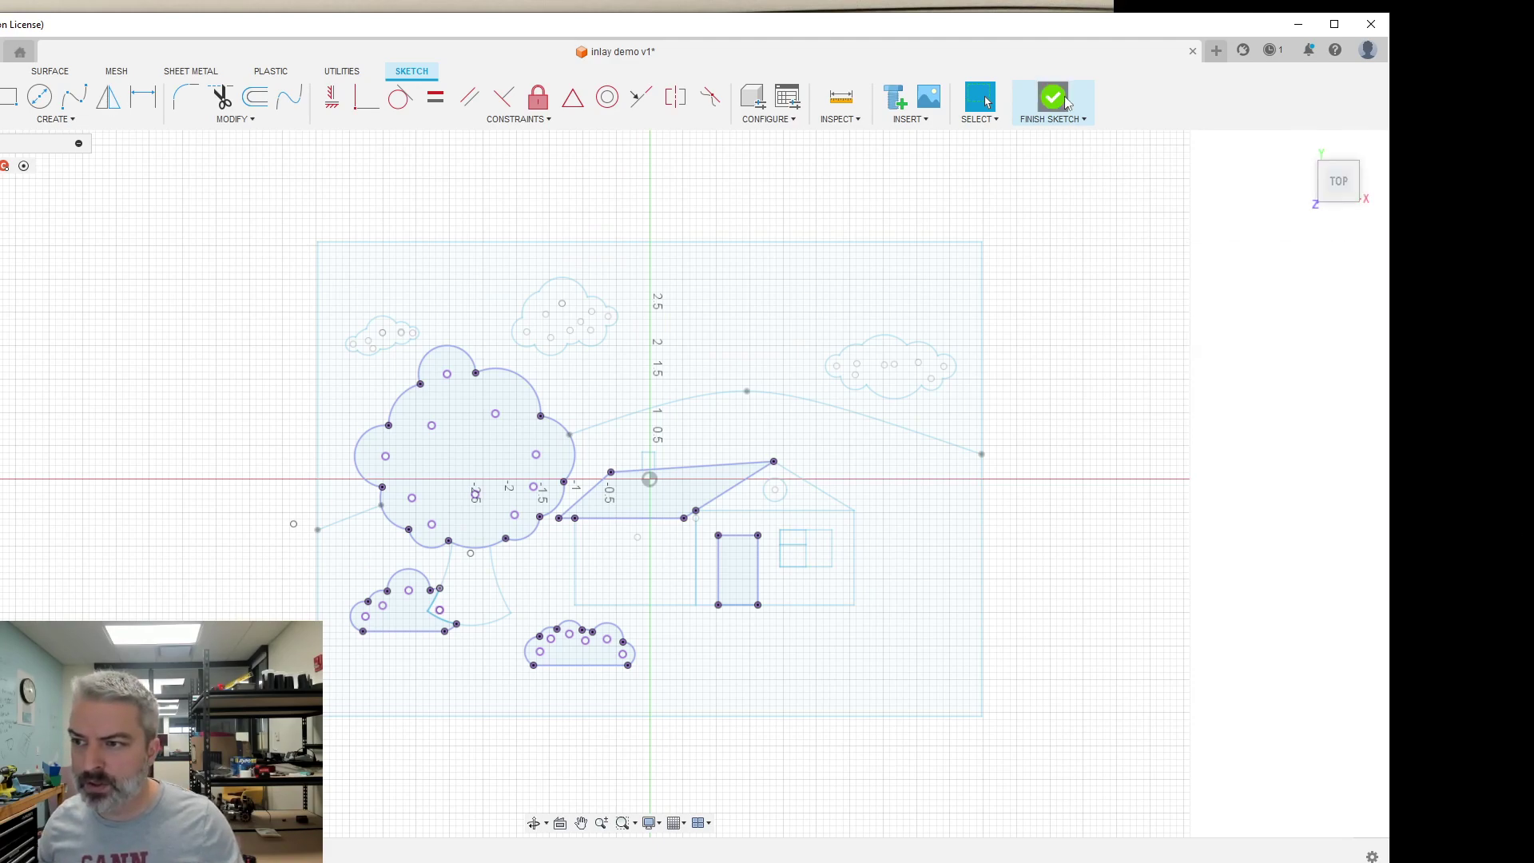
- Start a new sketch on the base plane and begin projecting the top cloud outline
click(7, 102)
click(695, 431)
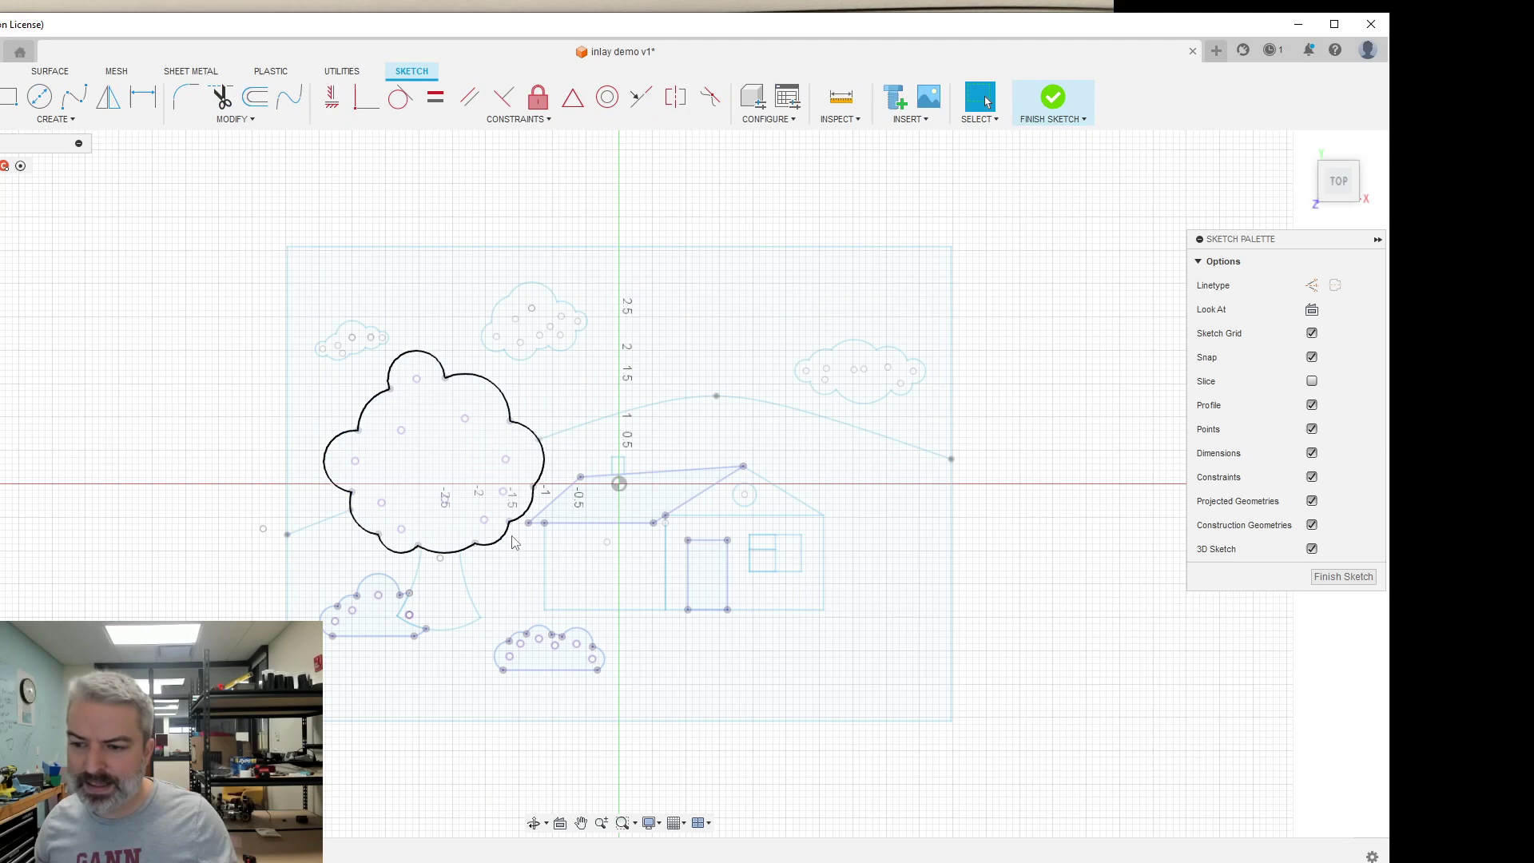
double_click(543, 290)
key(p)
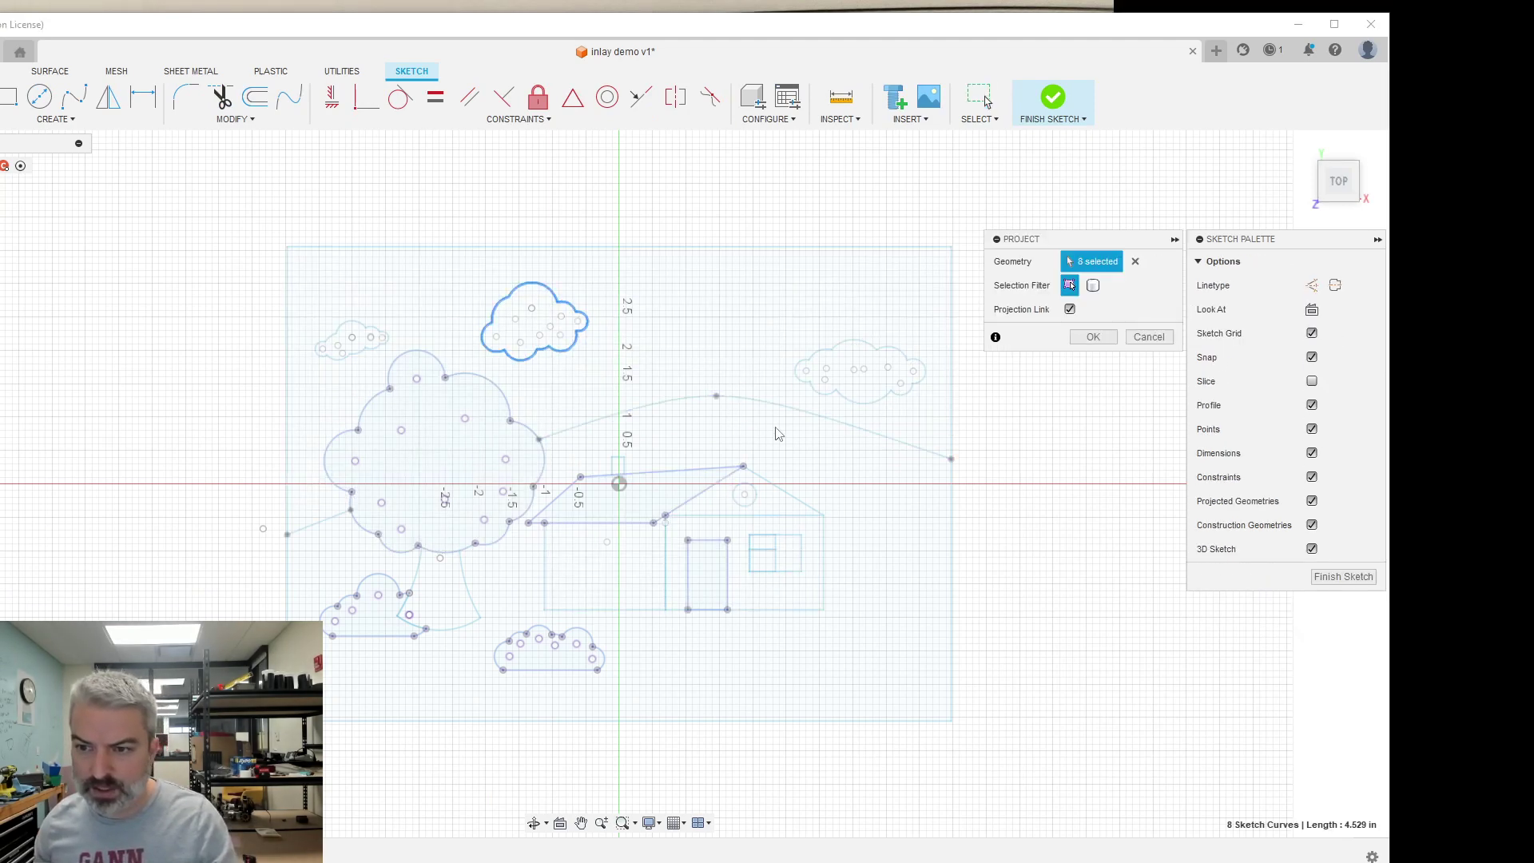
- Add the small left cloud, the right cloud and the house window to the projection
click(358, 324)
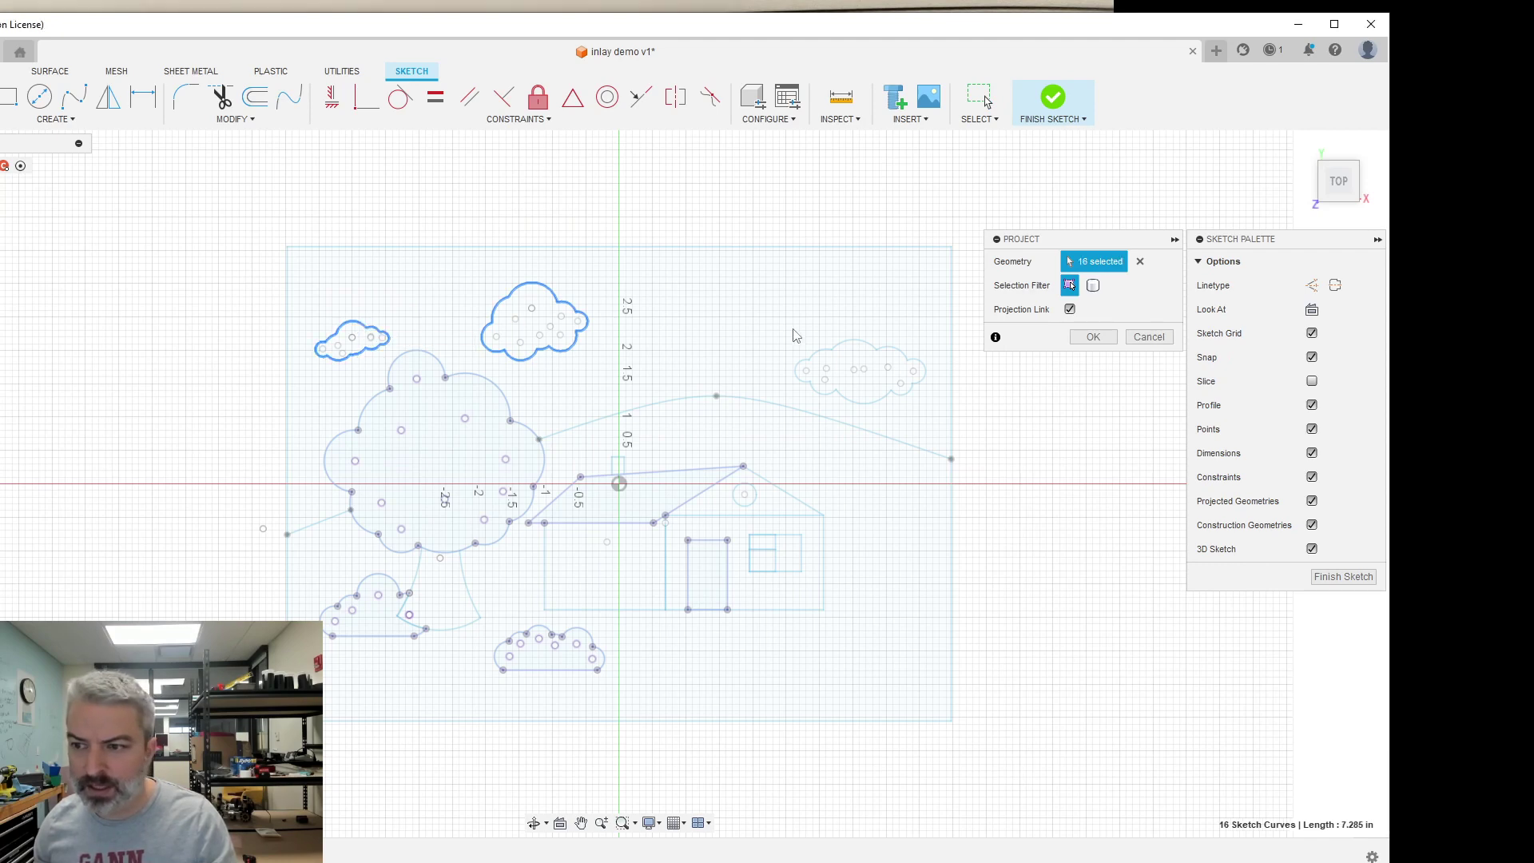
click(846, 346)
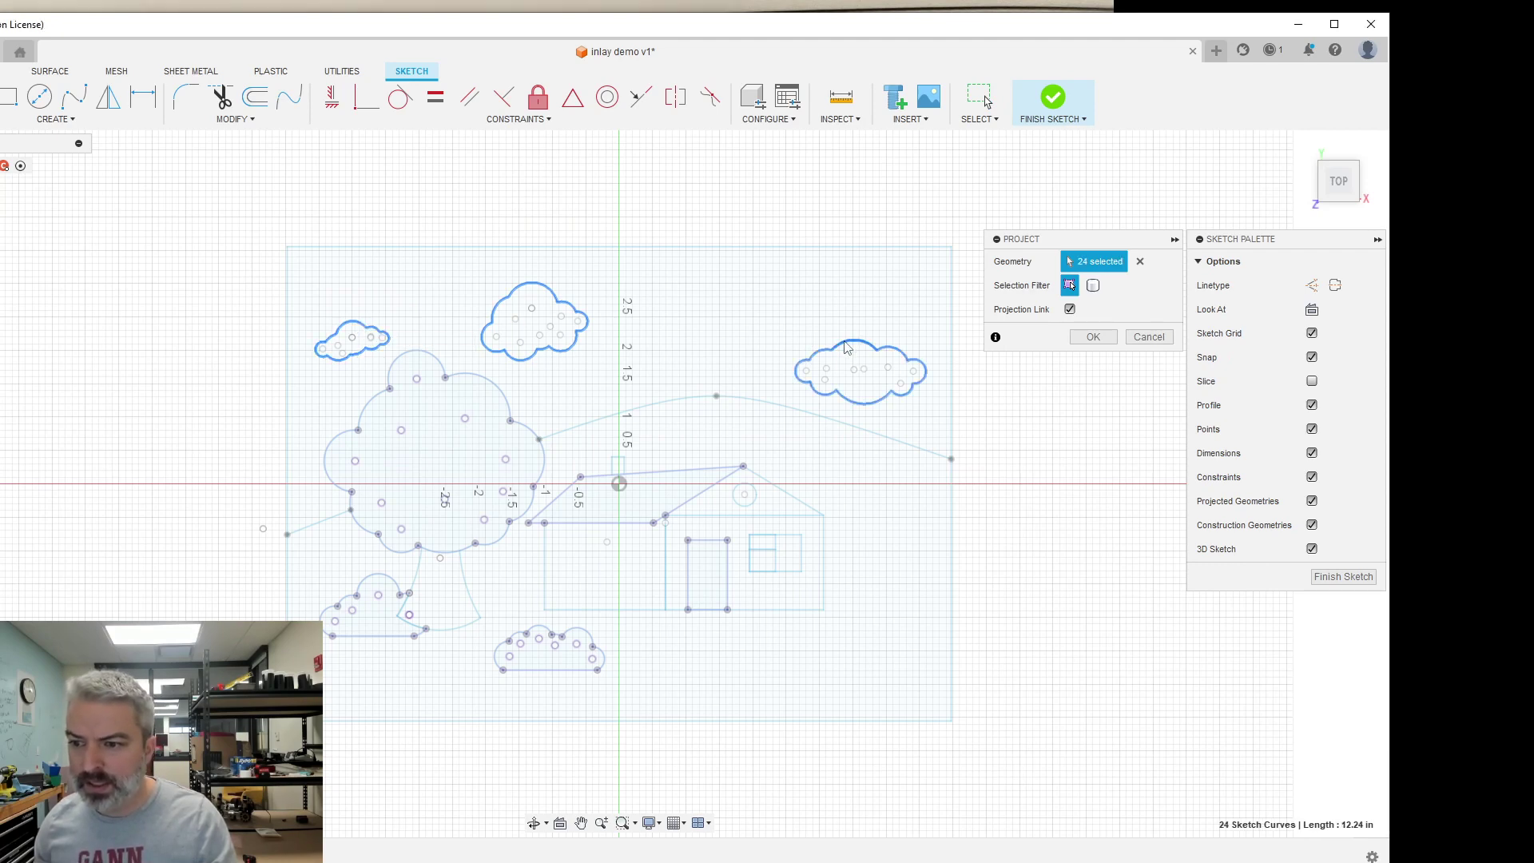
click(801, 557)
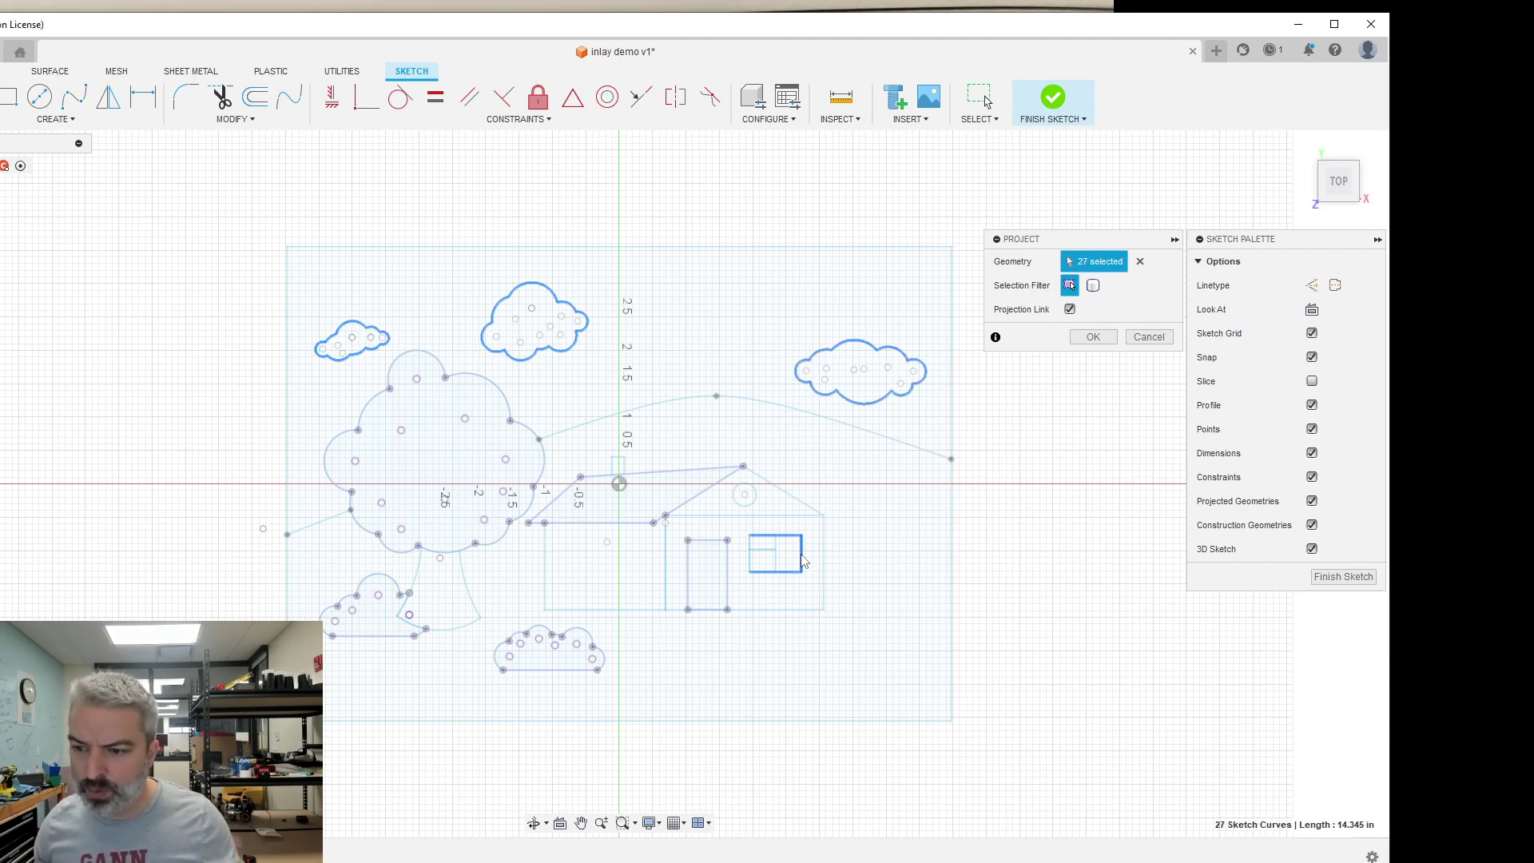
- Add the window's inner edges, short vertical line and top edge to the projection selection
double_click(749, 557)
click(778, 543)
click(786, 536)
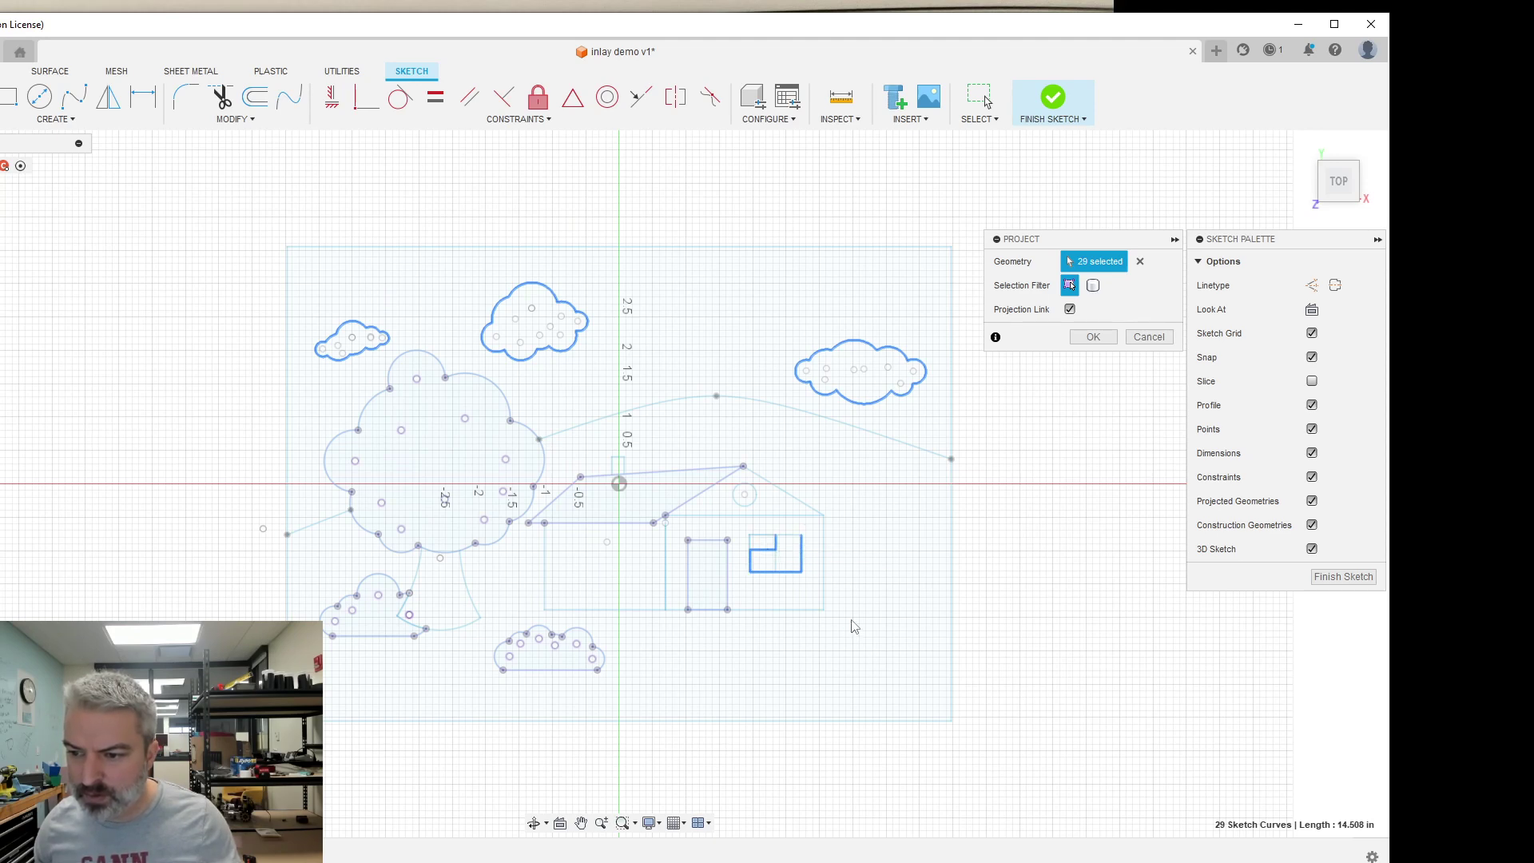
click(785, 535)
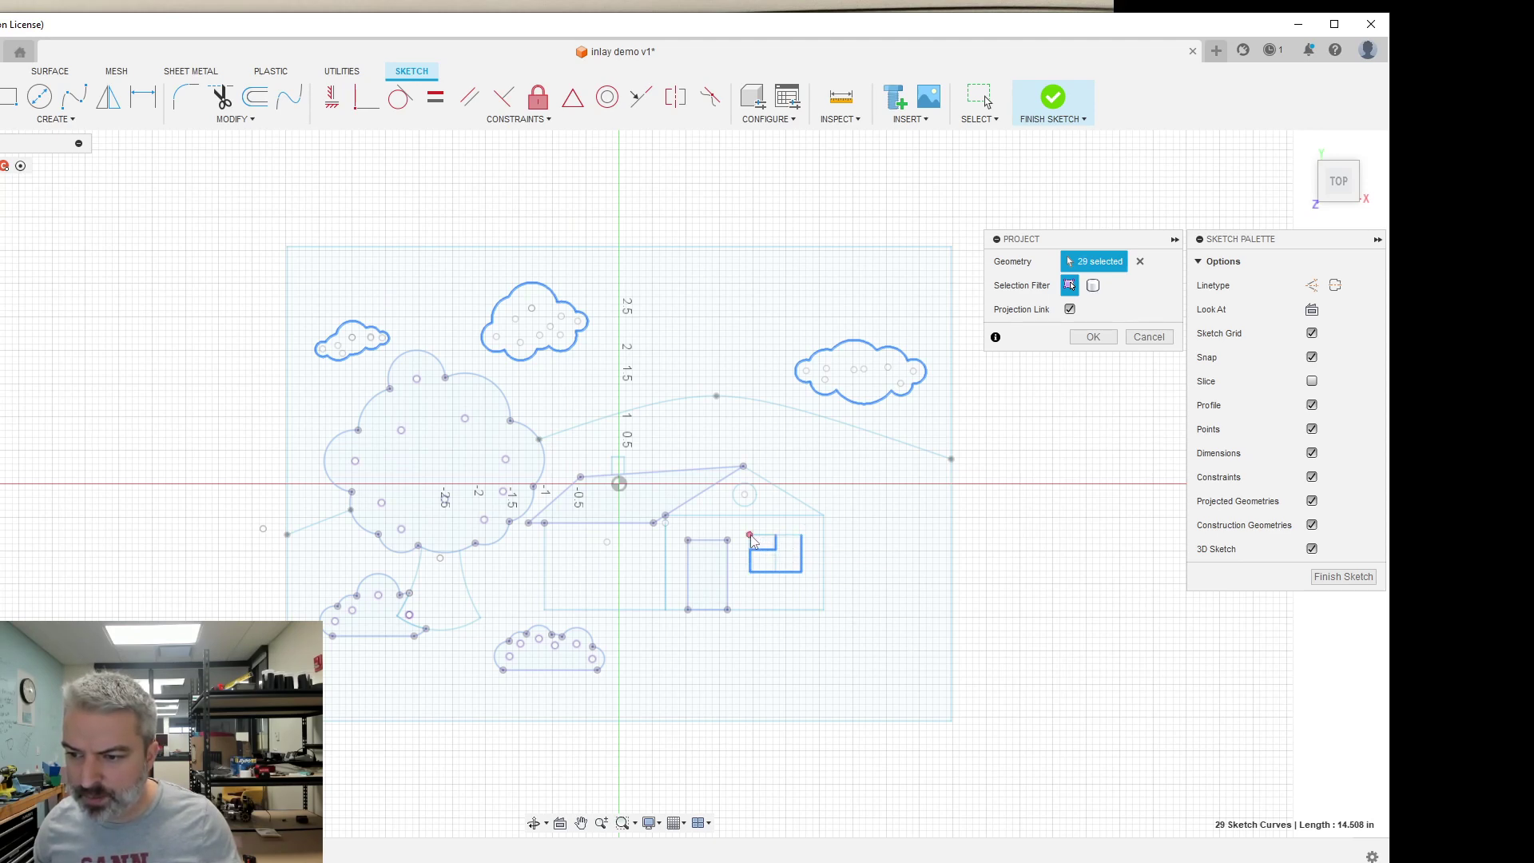
click(787, 535)
click(787, 537)
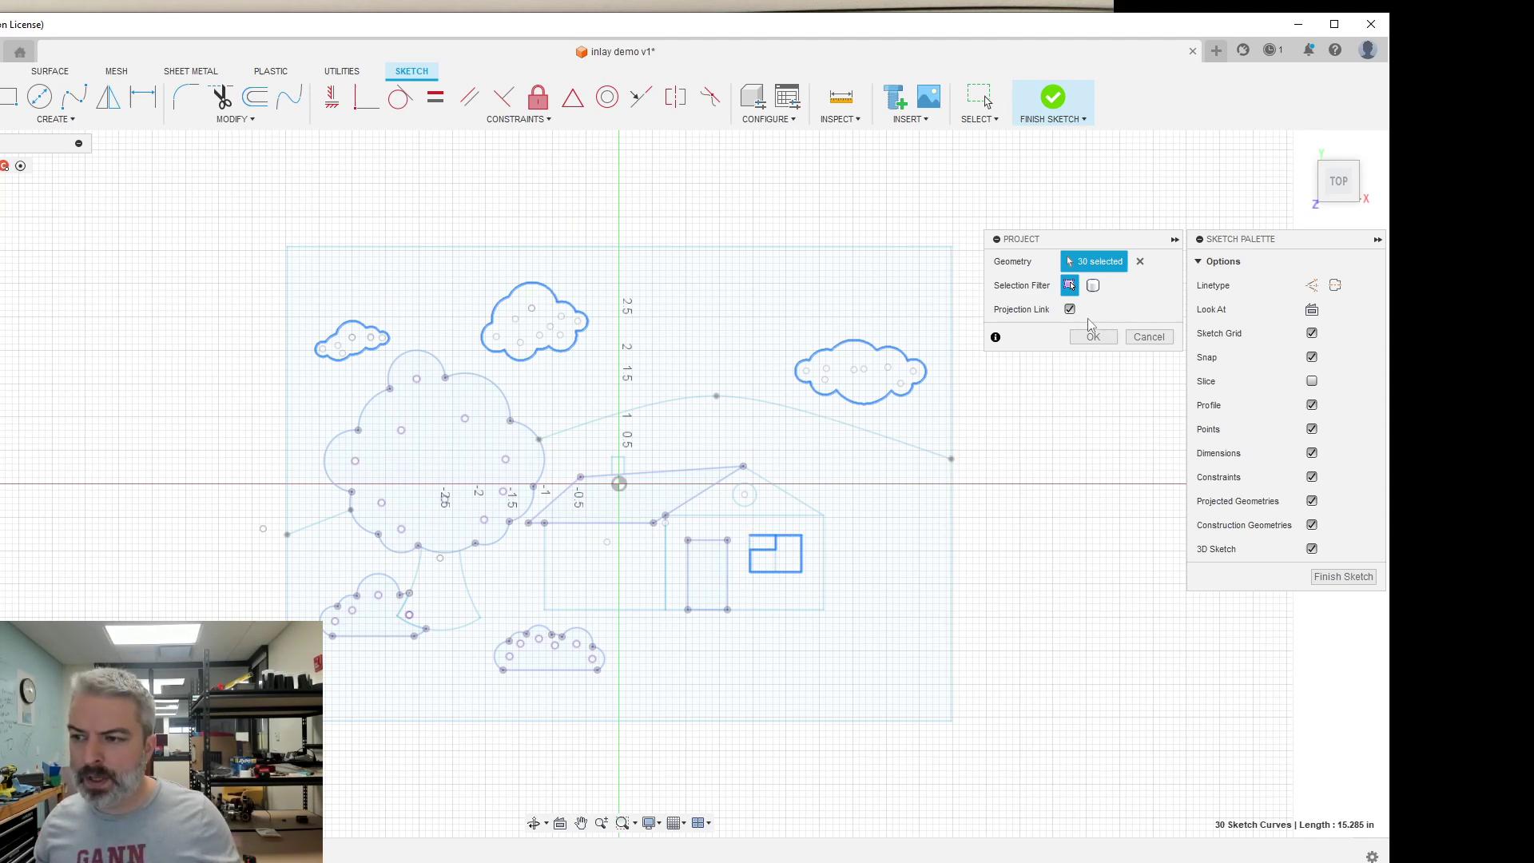
- Project the three clouds and the window with Projection Link left on
click(1070, 311)
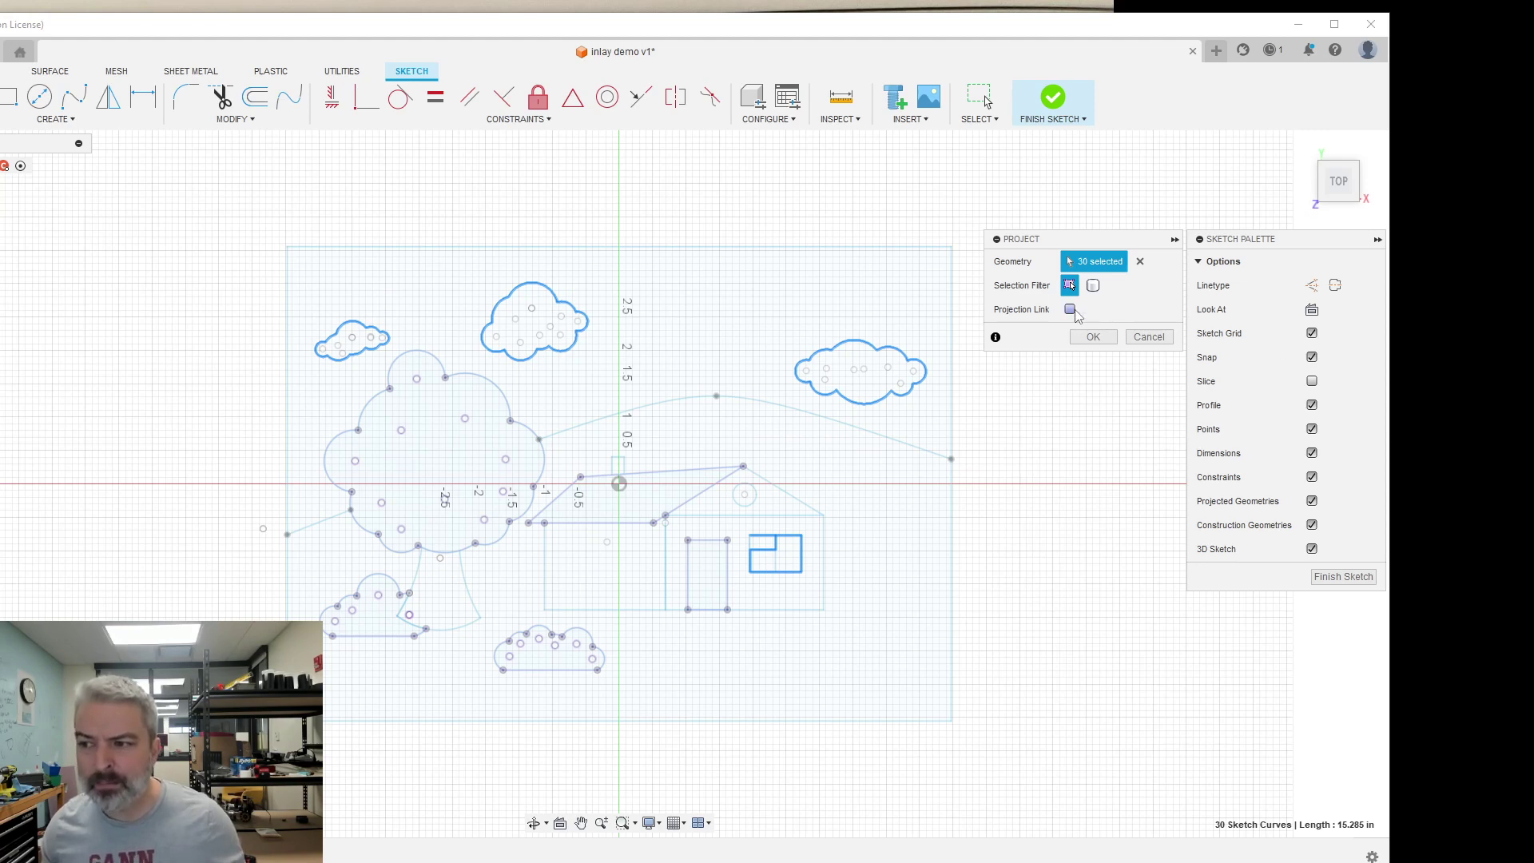
click(1069, 309)
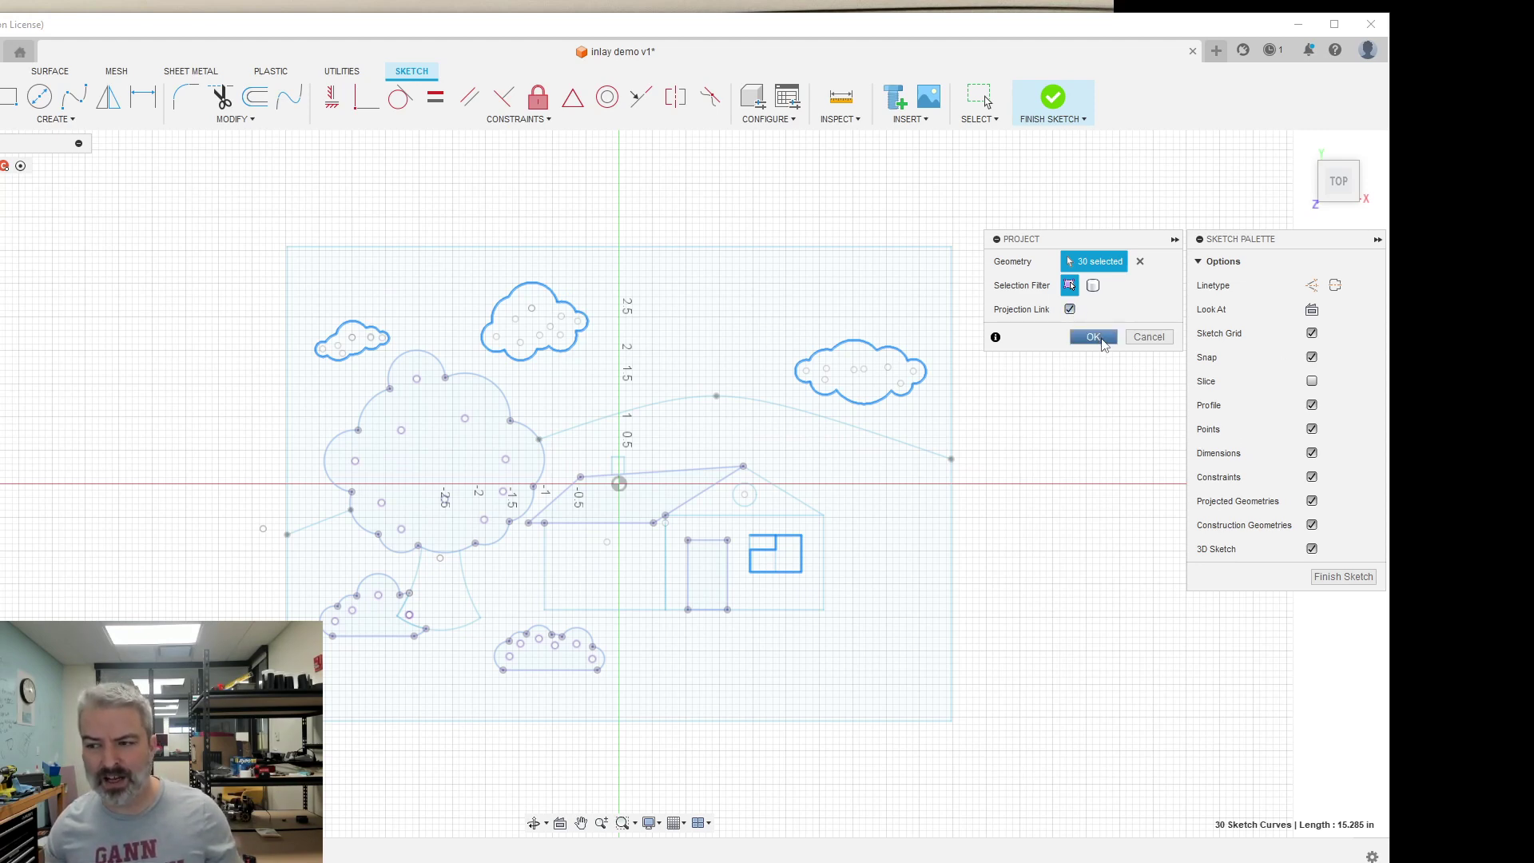
click(1093, 336)
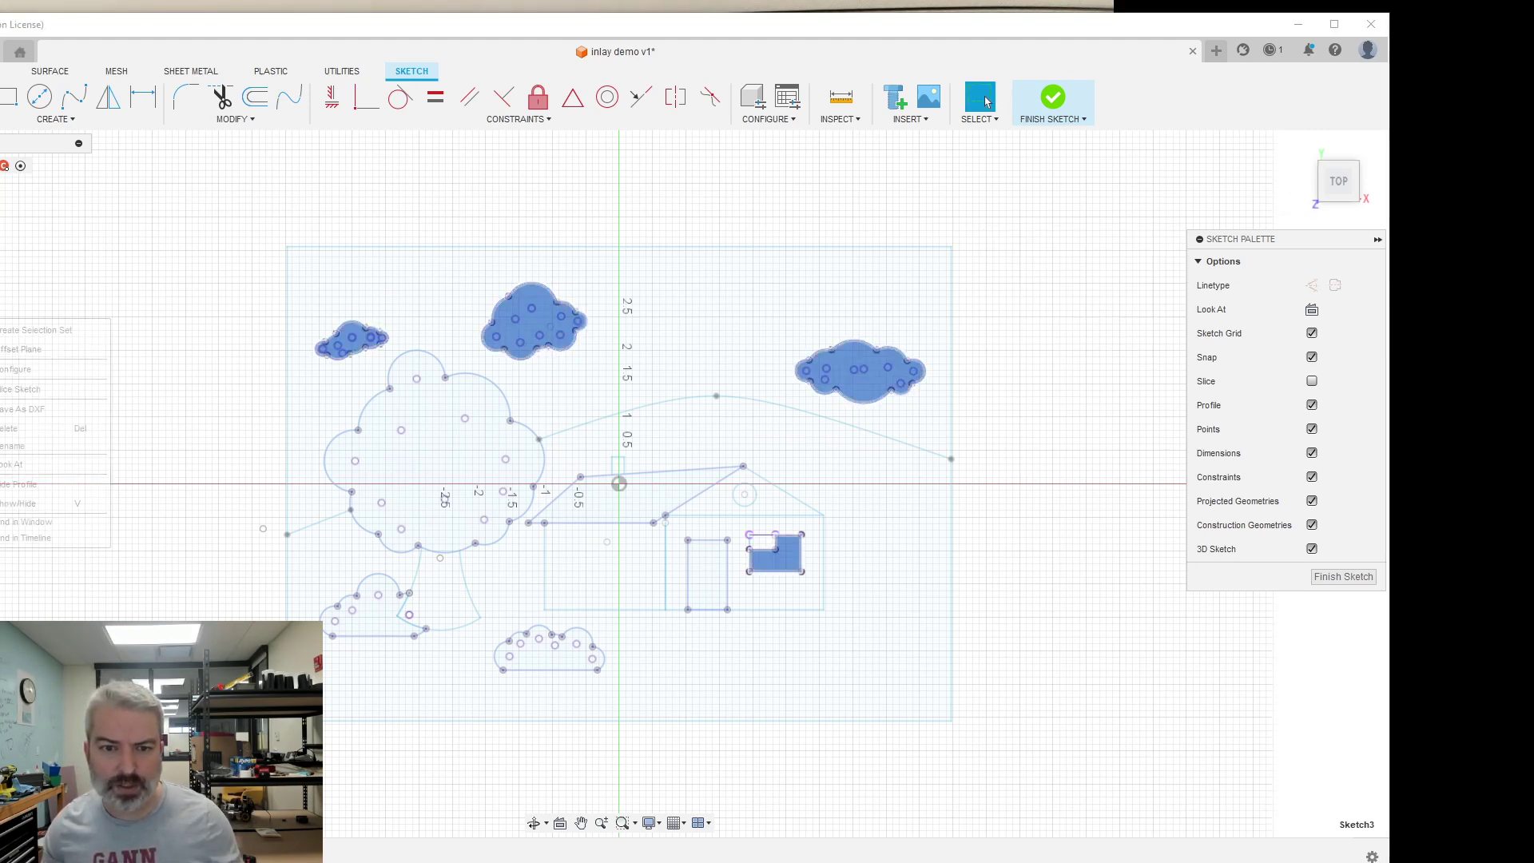
- Select the window's top edge and check the house wall and outer background profiles
scroll(741, 514, down, 2)
scroll(749, 535, up, 5)
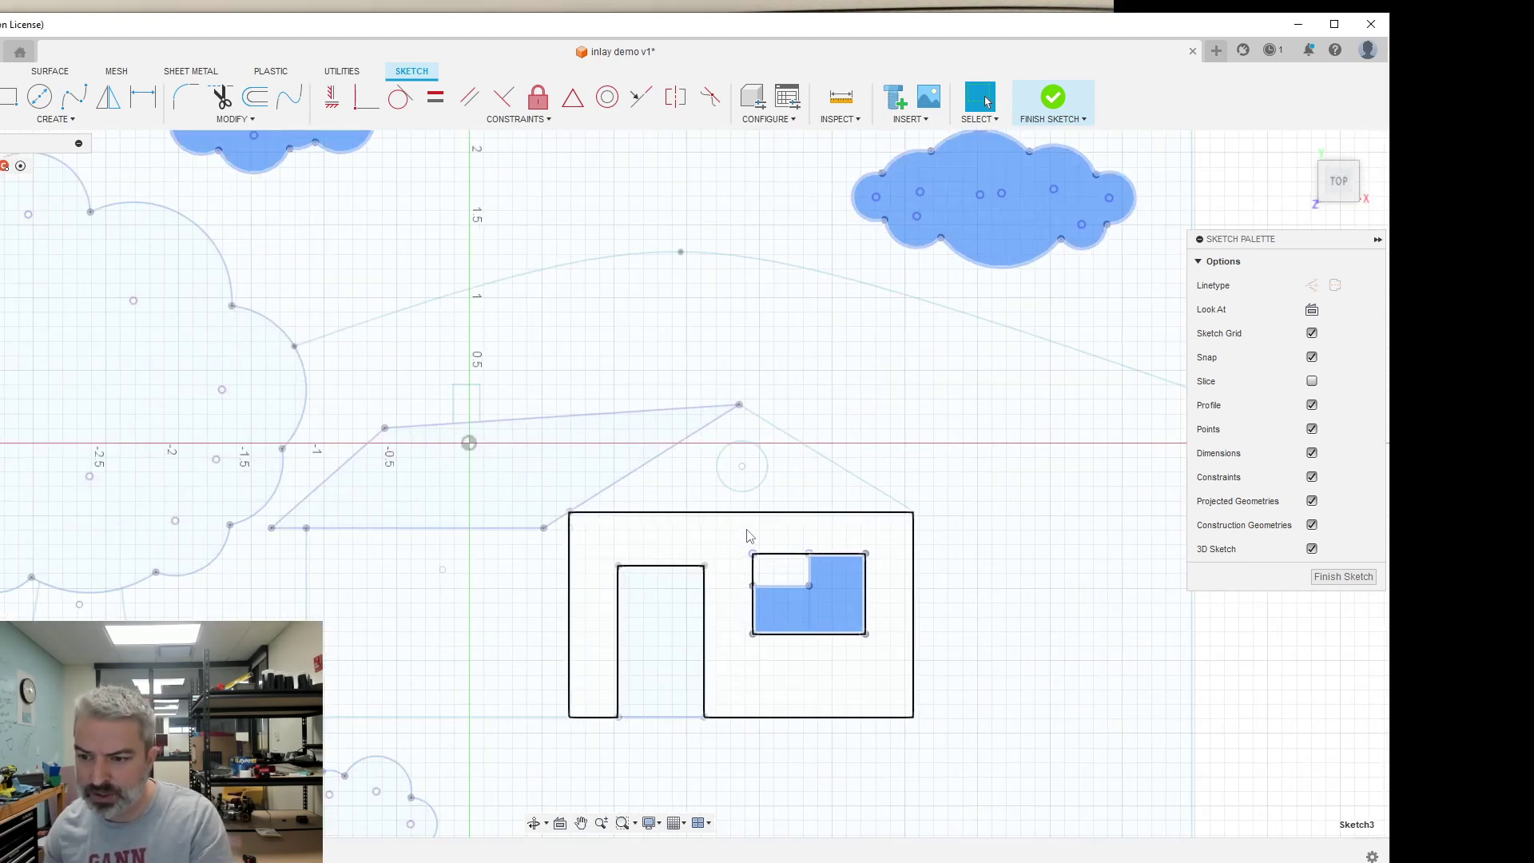
scroll(749, 535, up, 5)
click(788, 555)
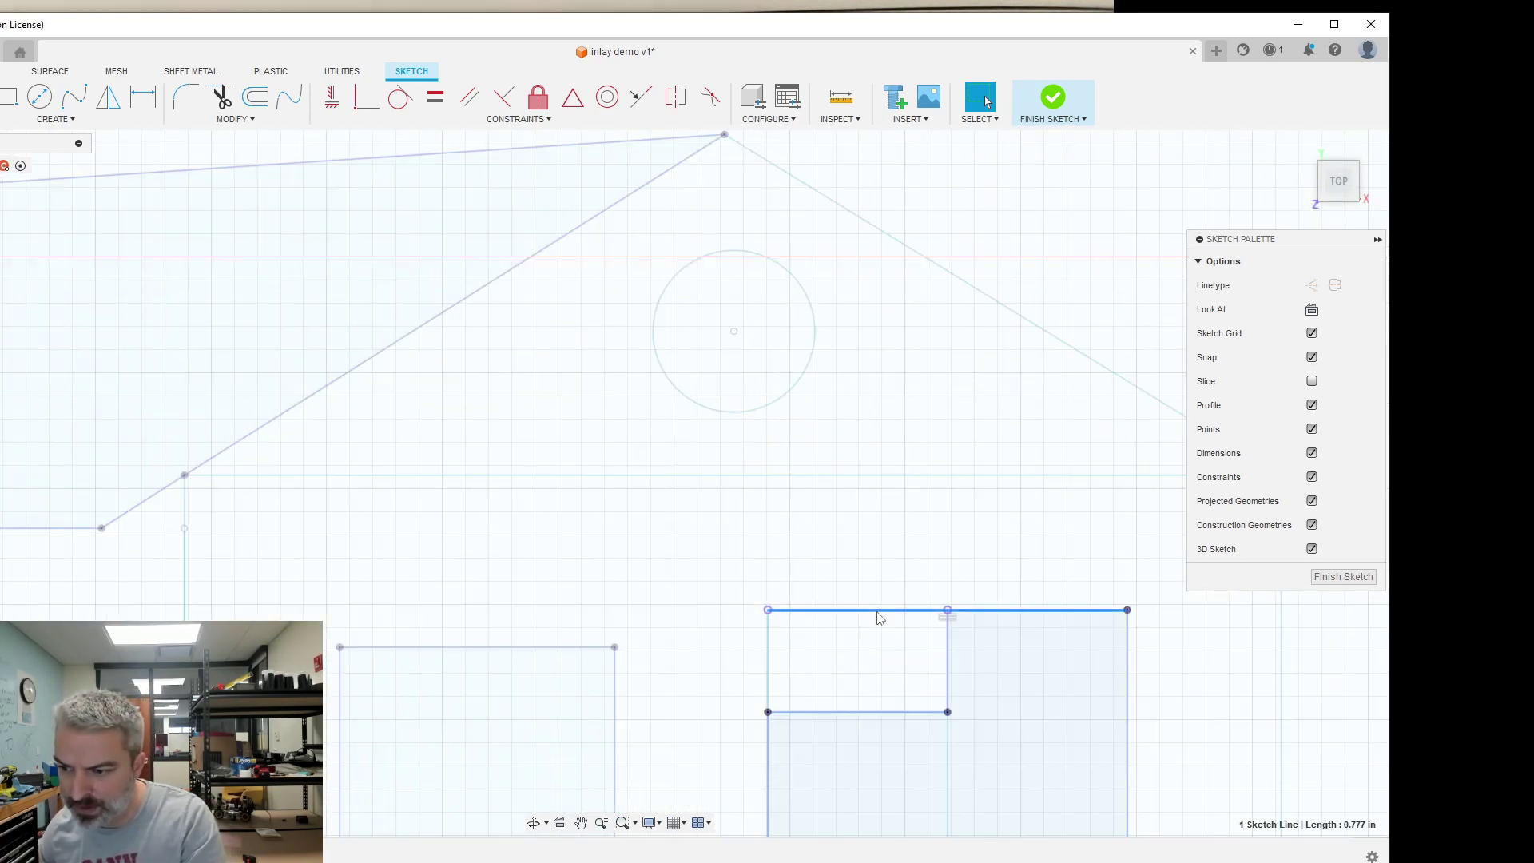
click(1216, 710)
scroll(1315, 696, up, 1)
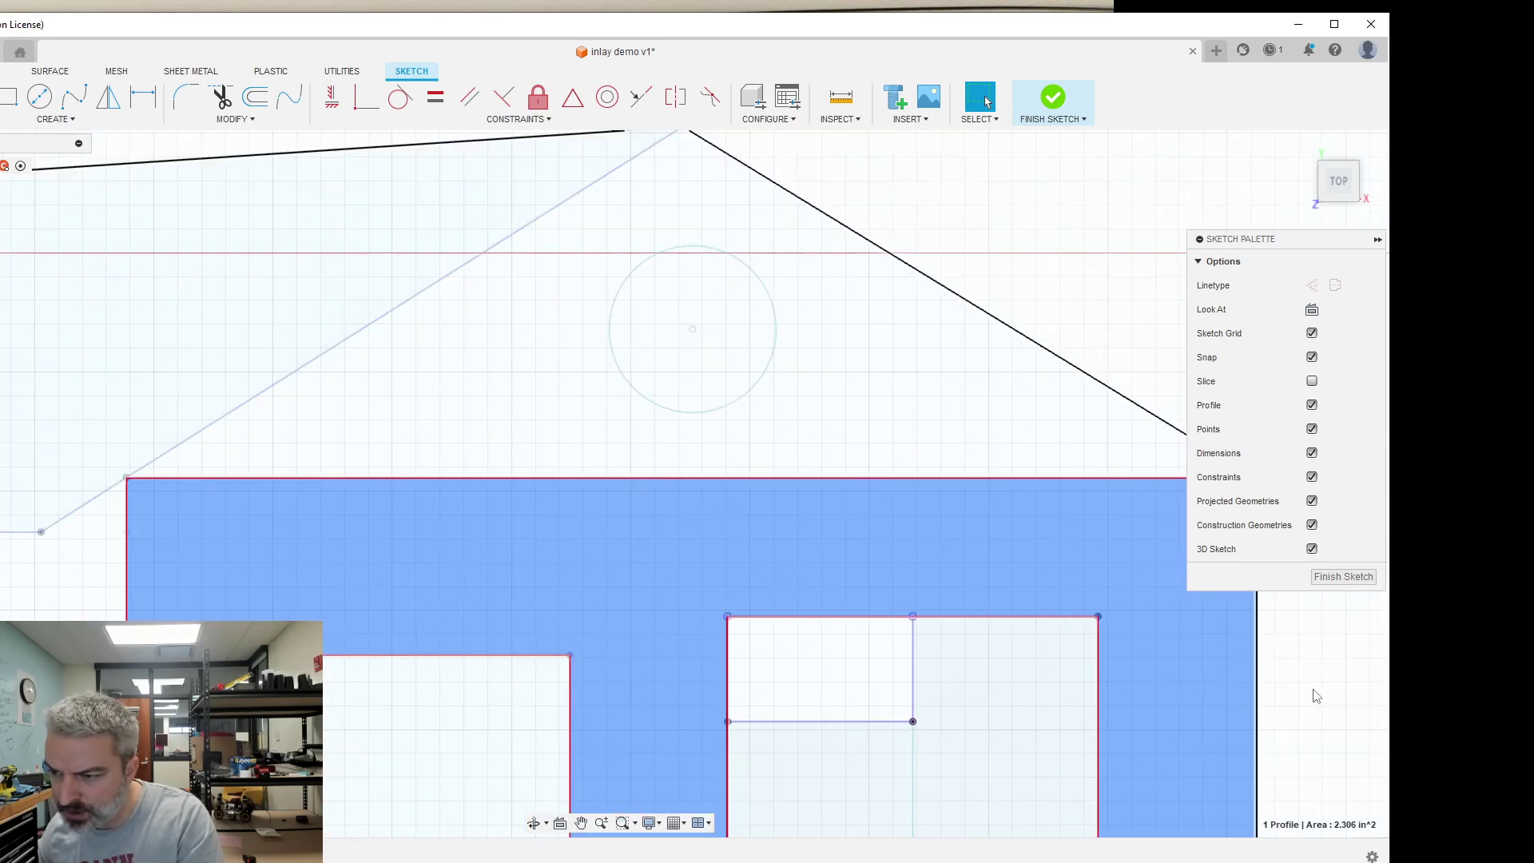
click(1316, 696)
- Inspect the window's top, bottom and inner horizontal edges and the top-edge constraint
scroll(835, 596, down, 2)
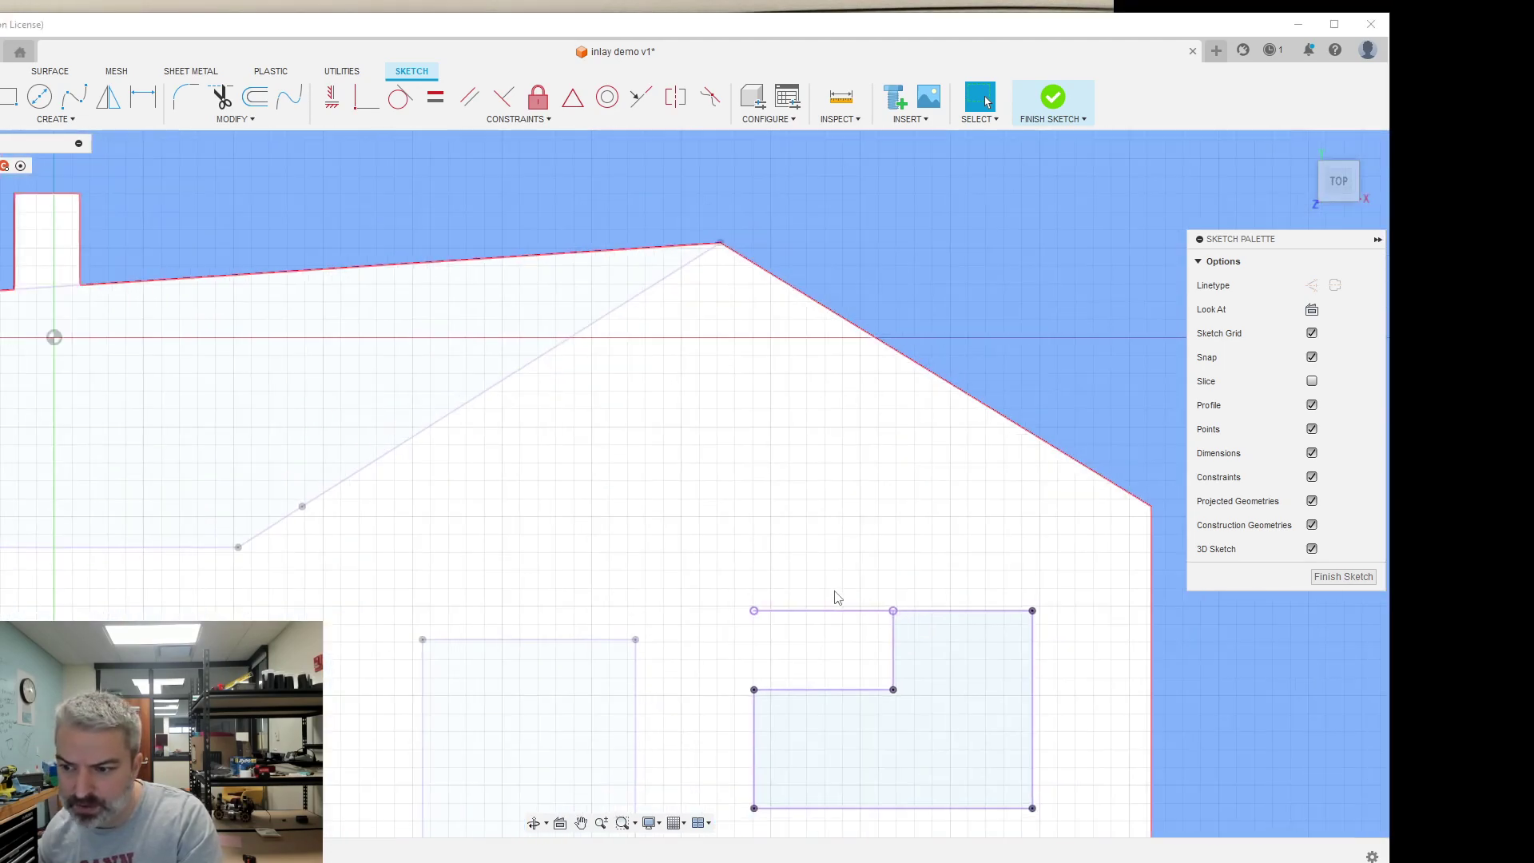
scroll(836, 597, down, 2)
click(833, 604)
click(835, 625)
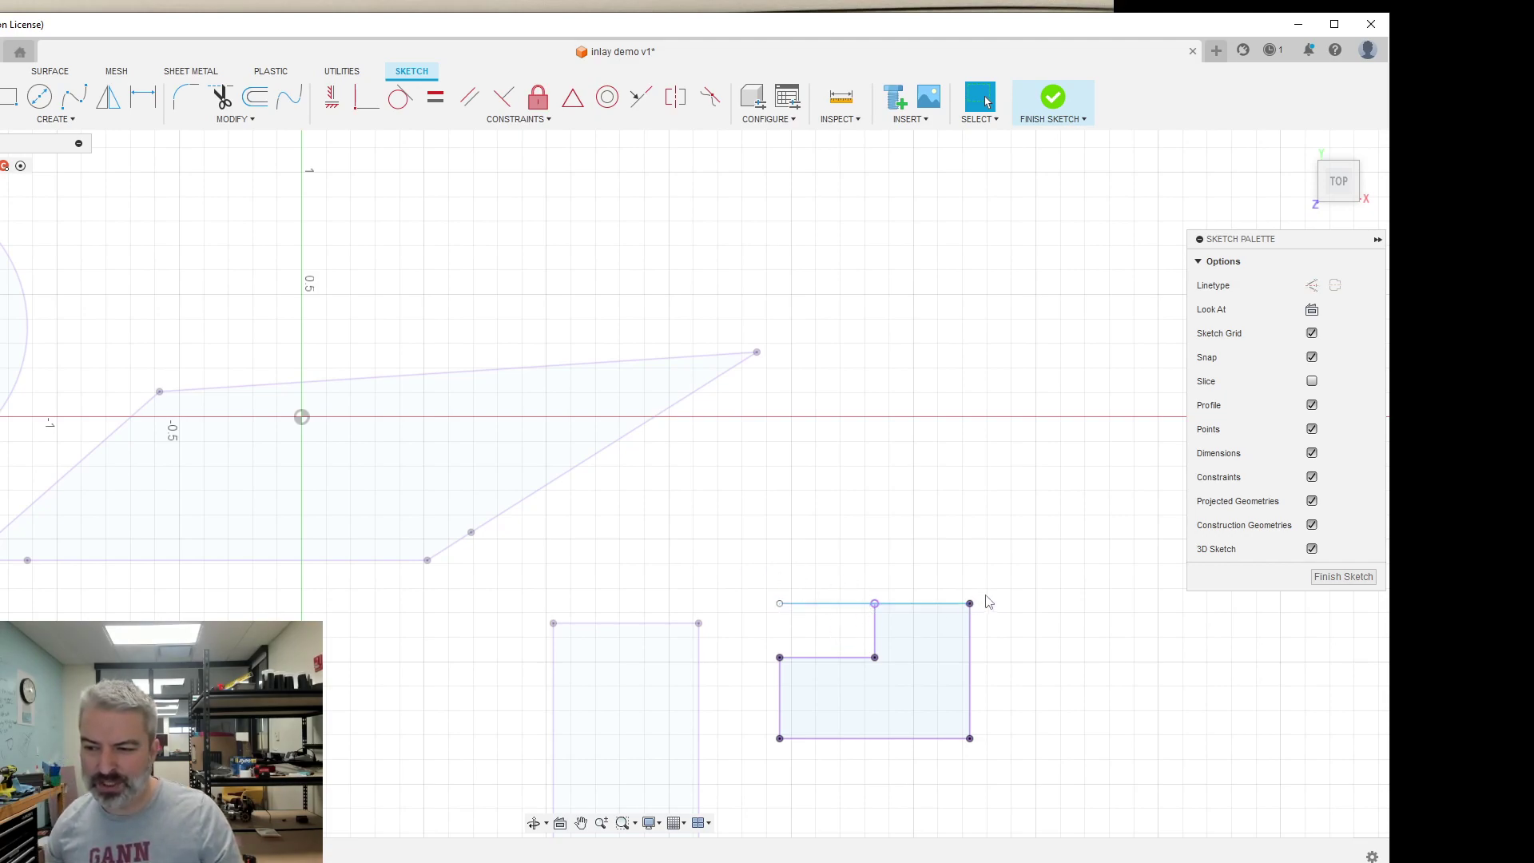
click(852, 738)
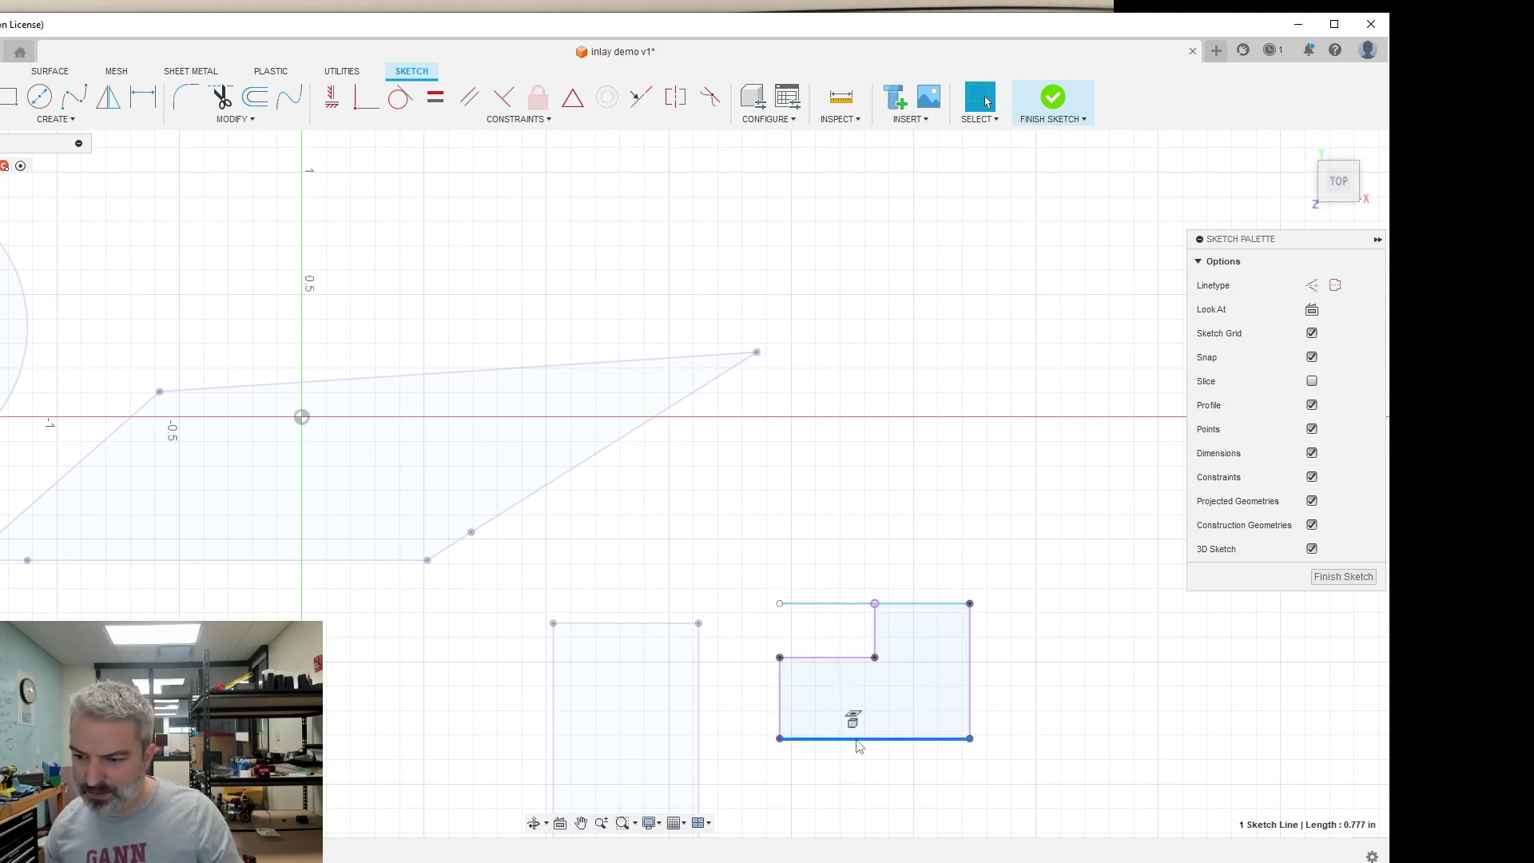
click(835, 660)
shift+click(799, 605)
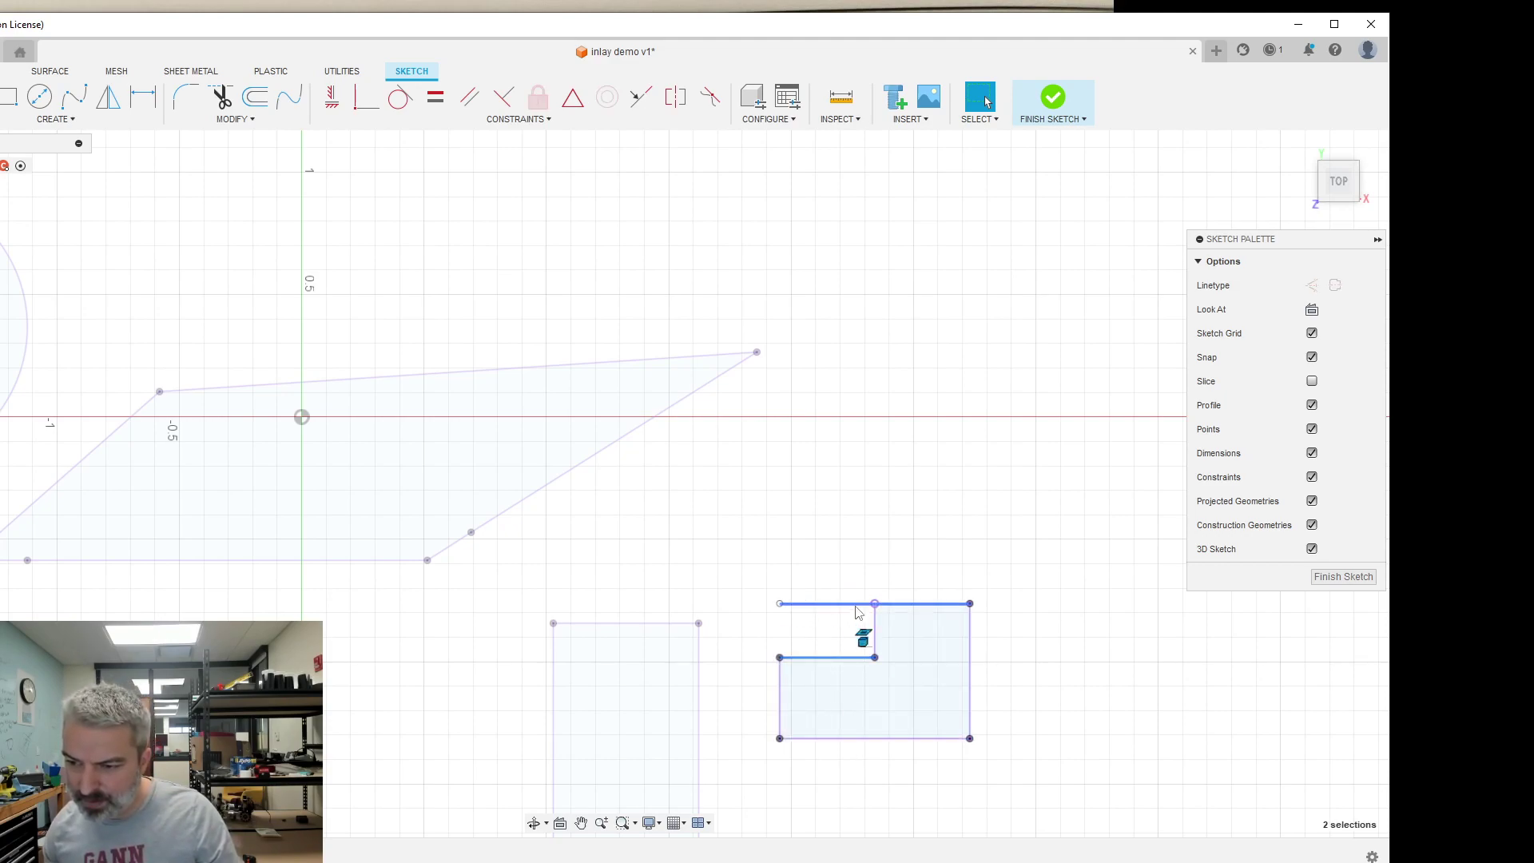
click(833, 522)
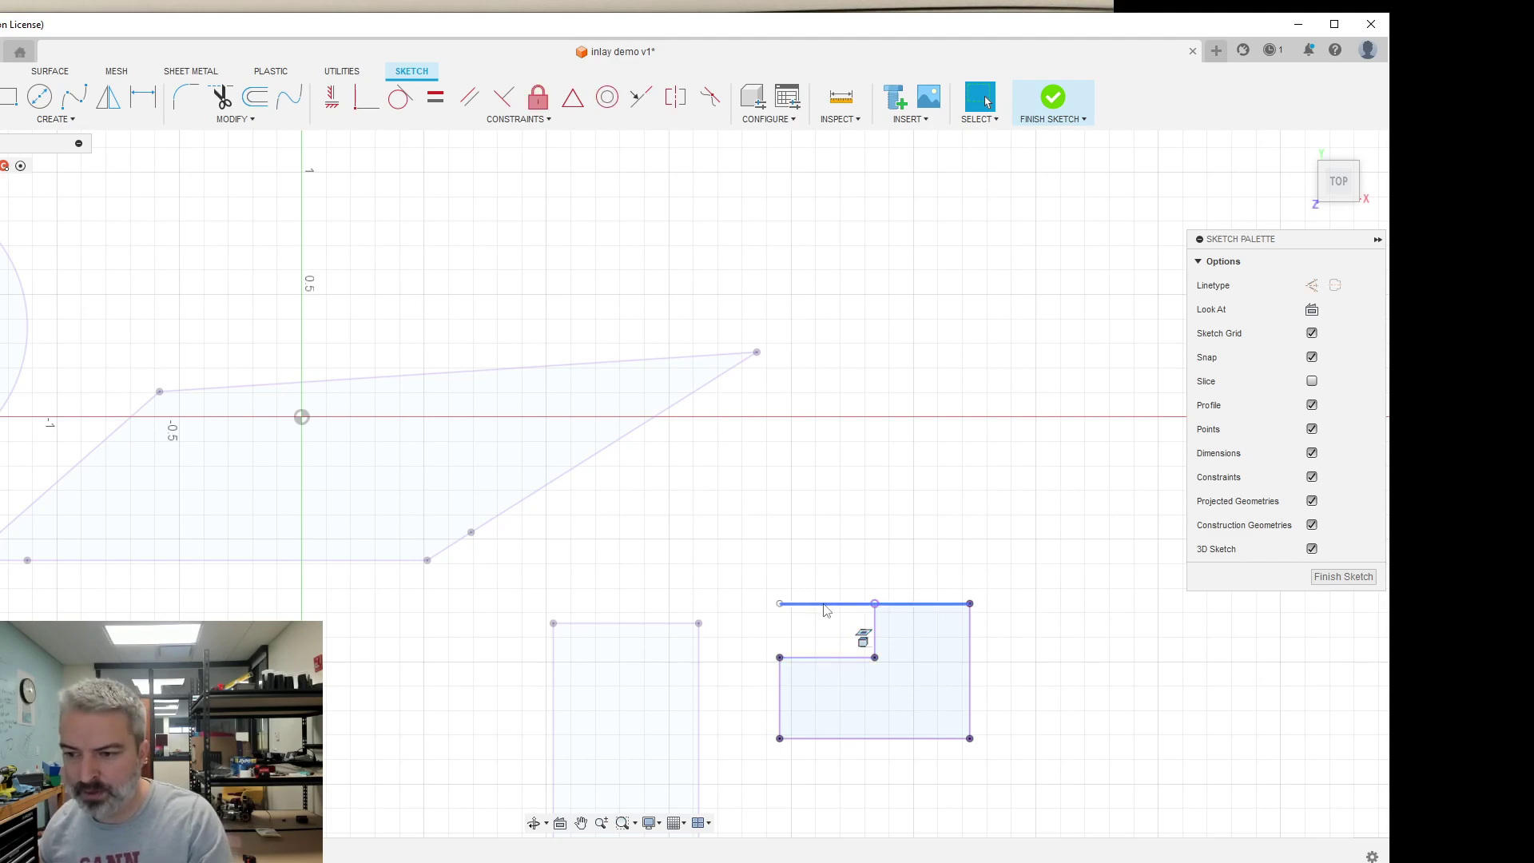
- Trim away the left part of the window's top edge to leave an L-shaped pane
key(t)
click(820, 604)
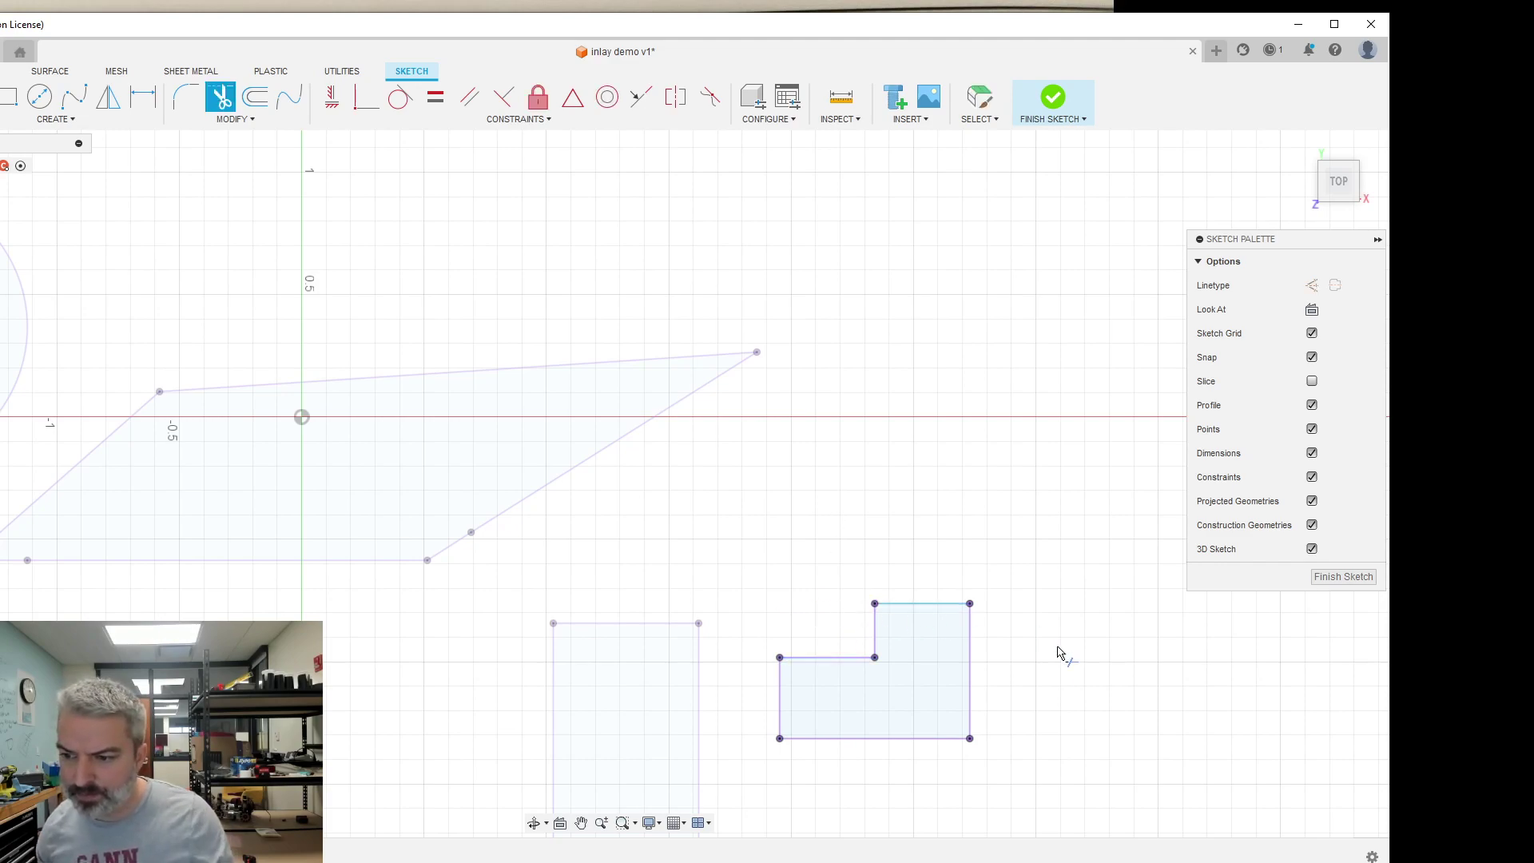
key(Escape)
- Check the L-shaped pane's right and bottom edge lengths, then finish the sketch
scroll(1038, 663, down, 3)
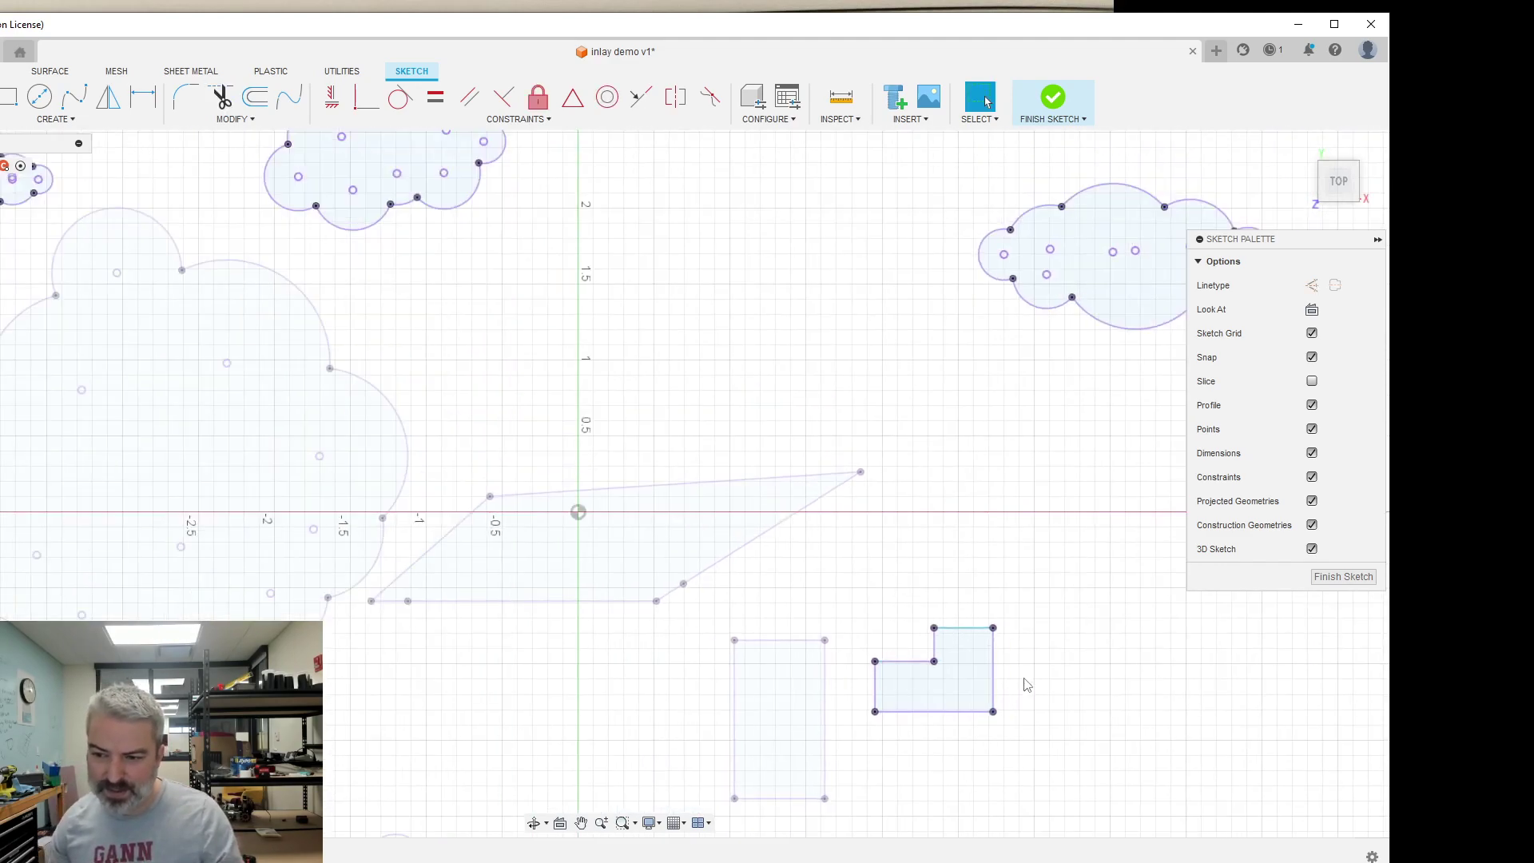
click(994, 676)
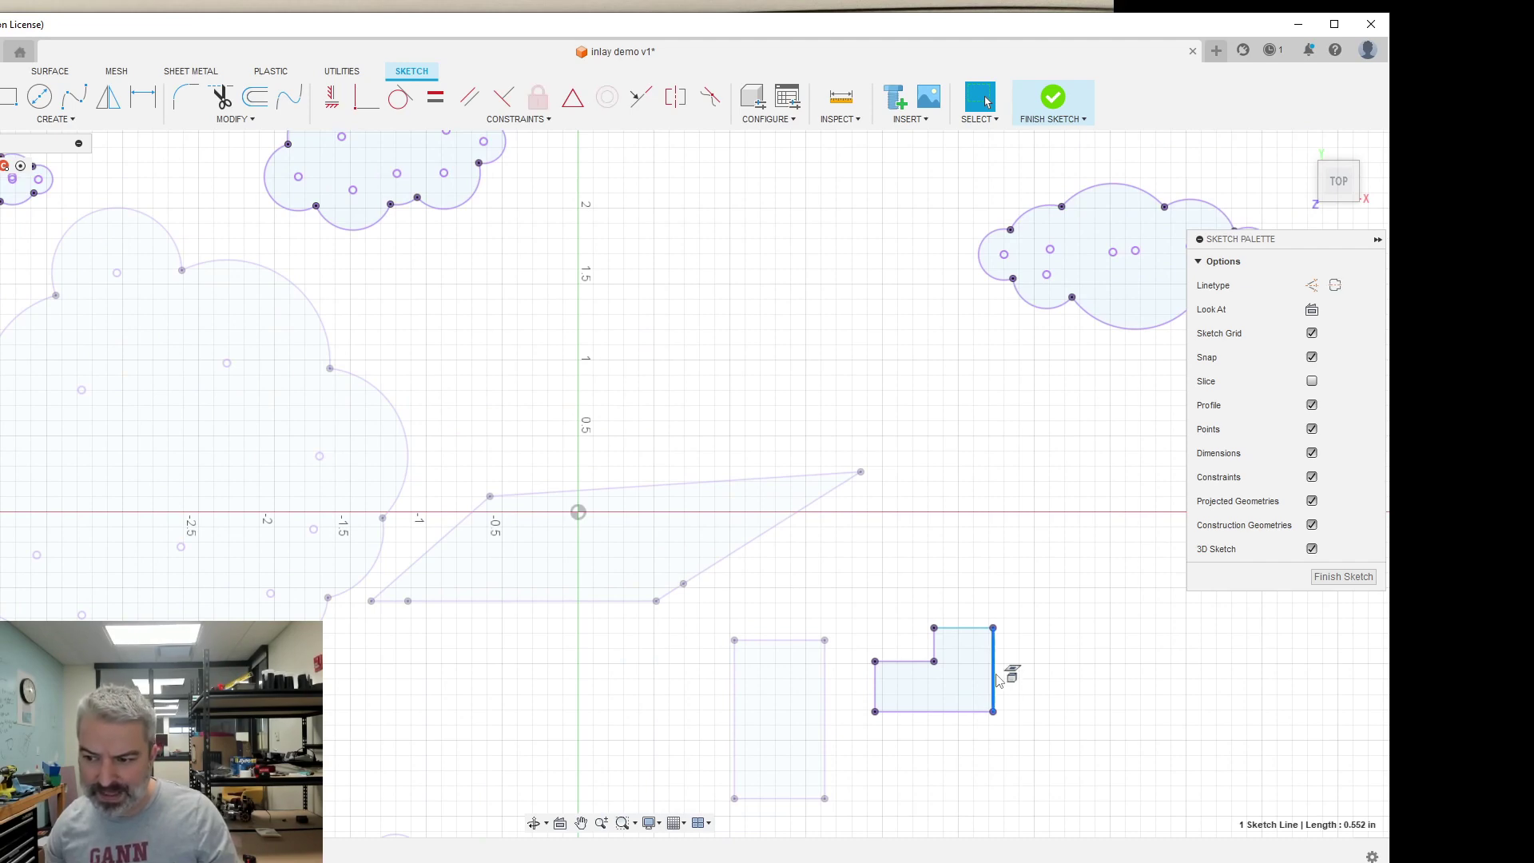
click(958, 711)
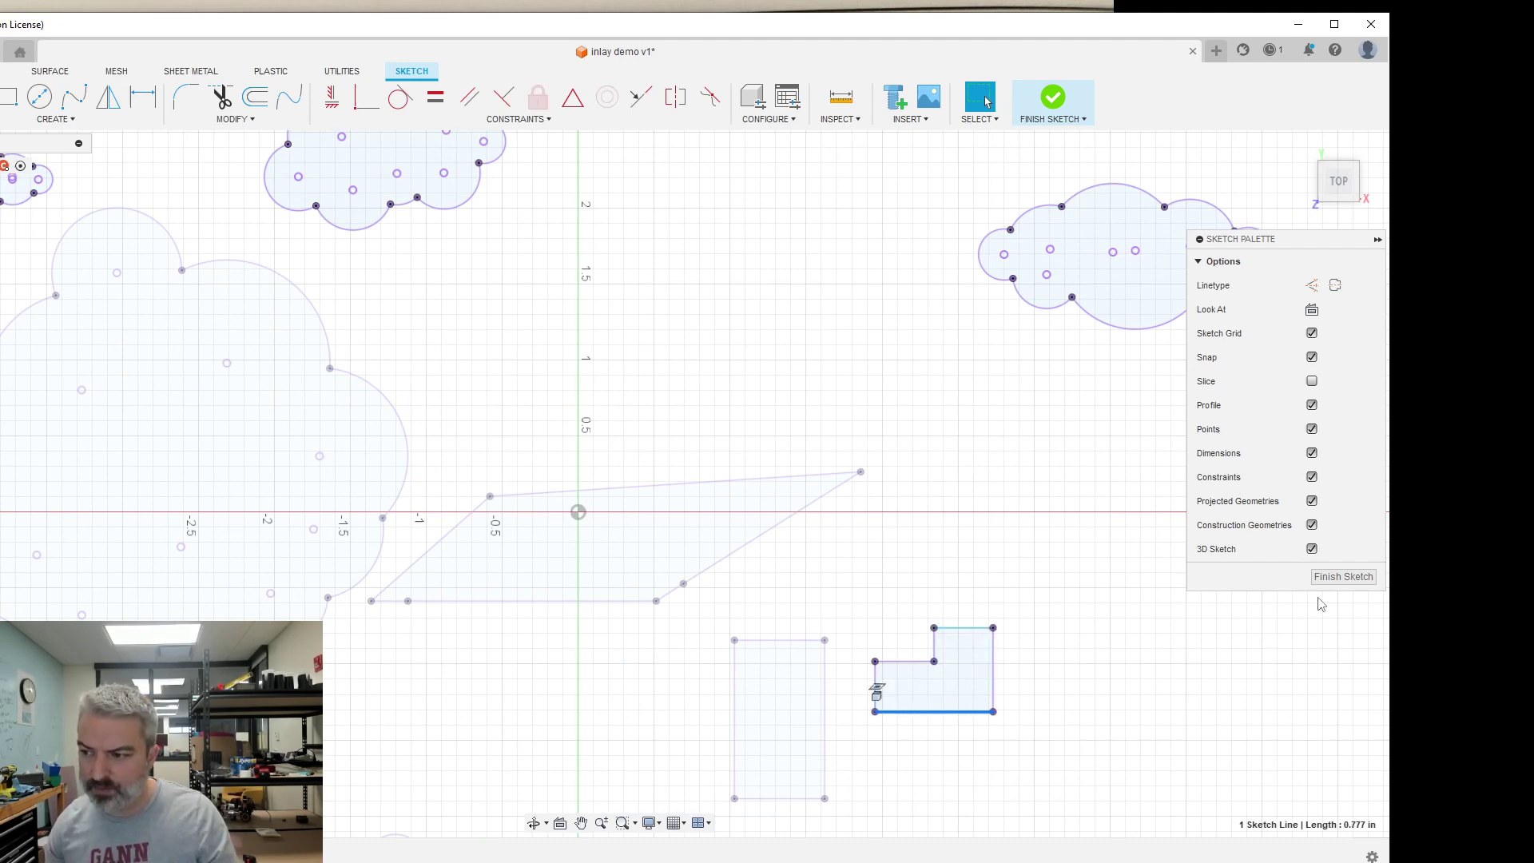
click(1358, 576)
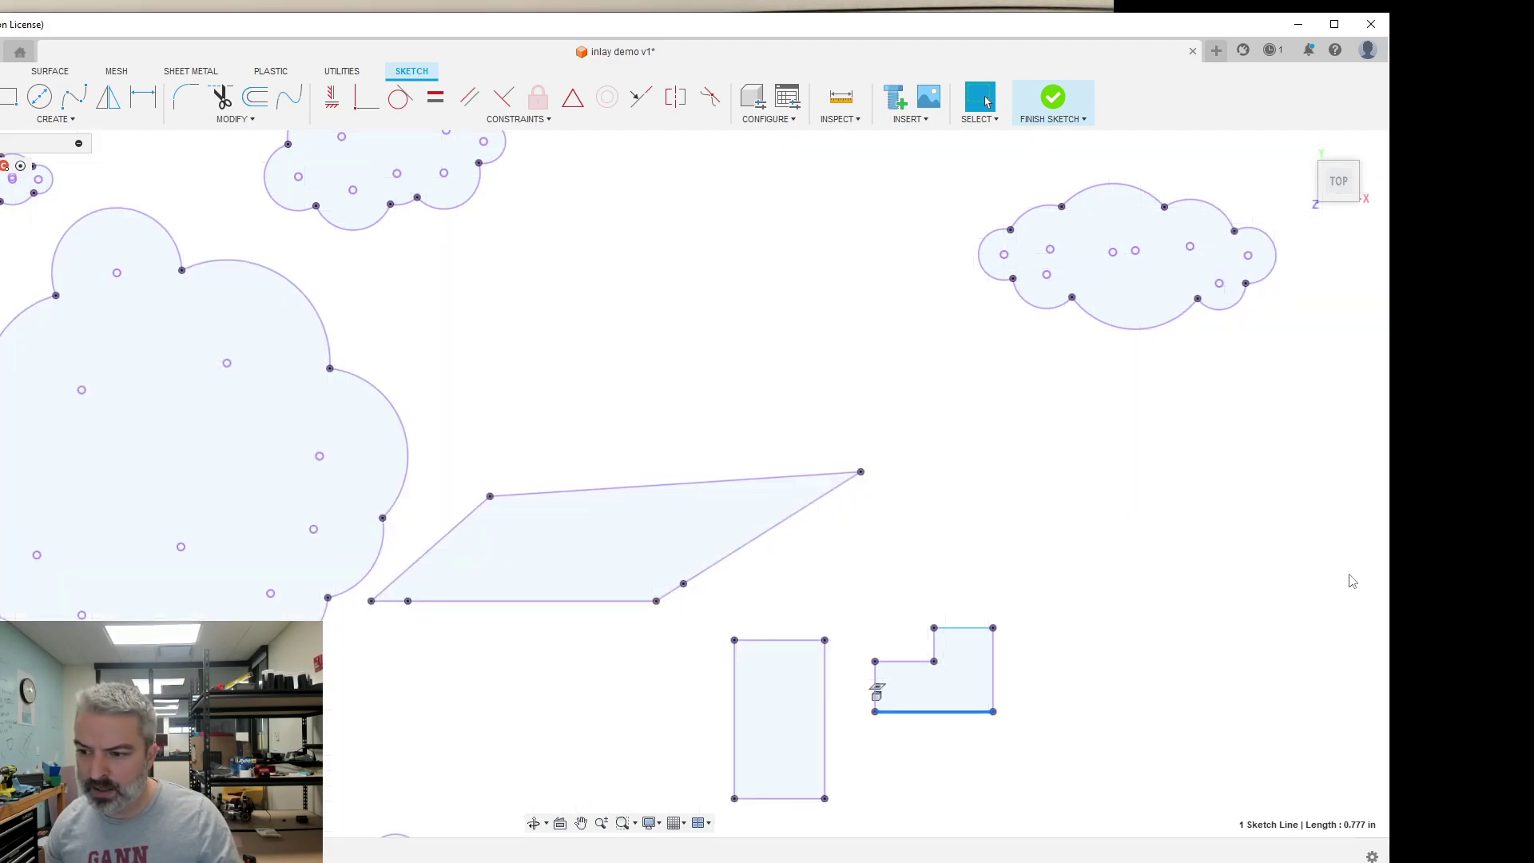
- Edit Sketch1, drag the window's right edge further right, and finish the sketch
right_click(2, 282)
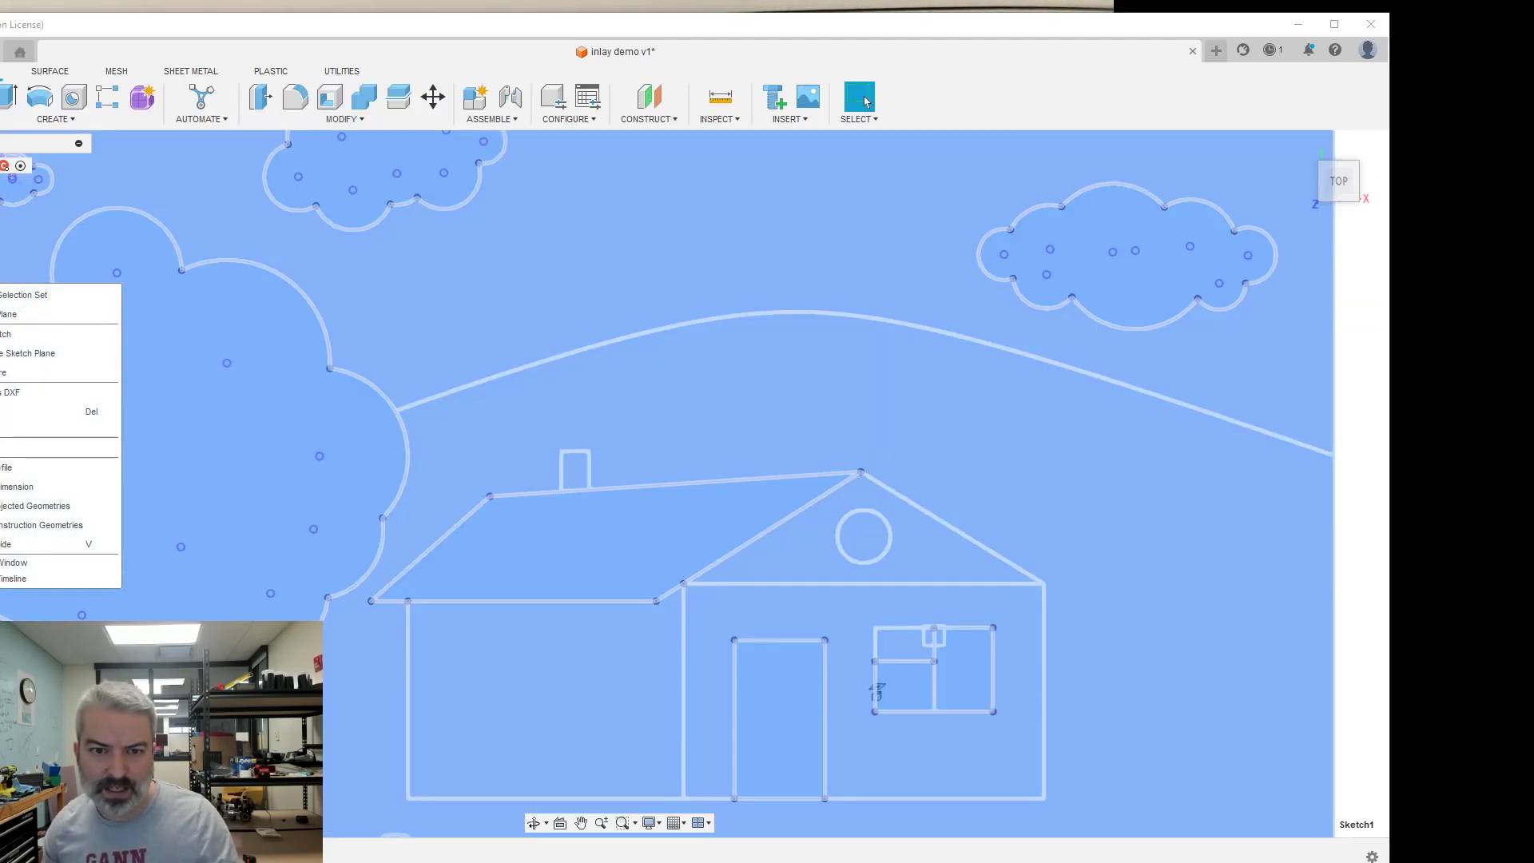
click(17, 333)
drag(992, 681, 1008, 681)
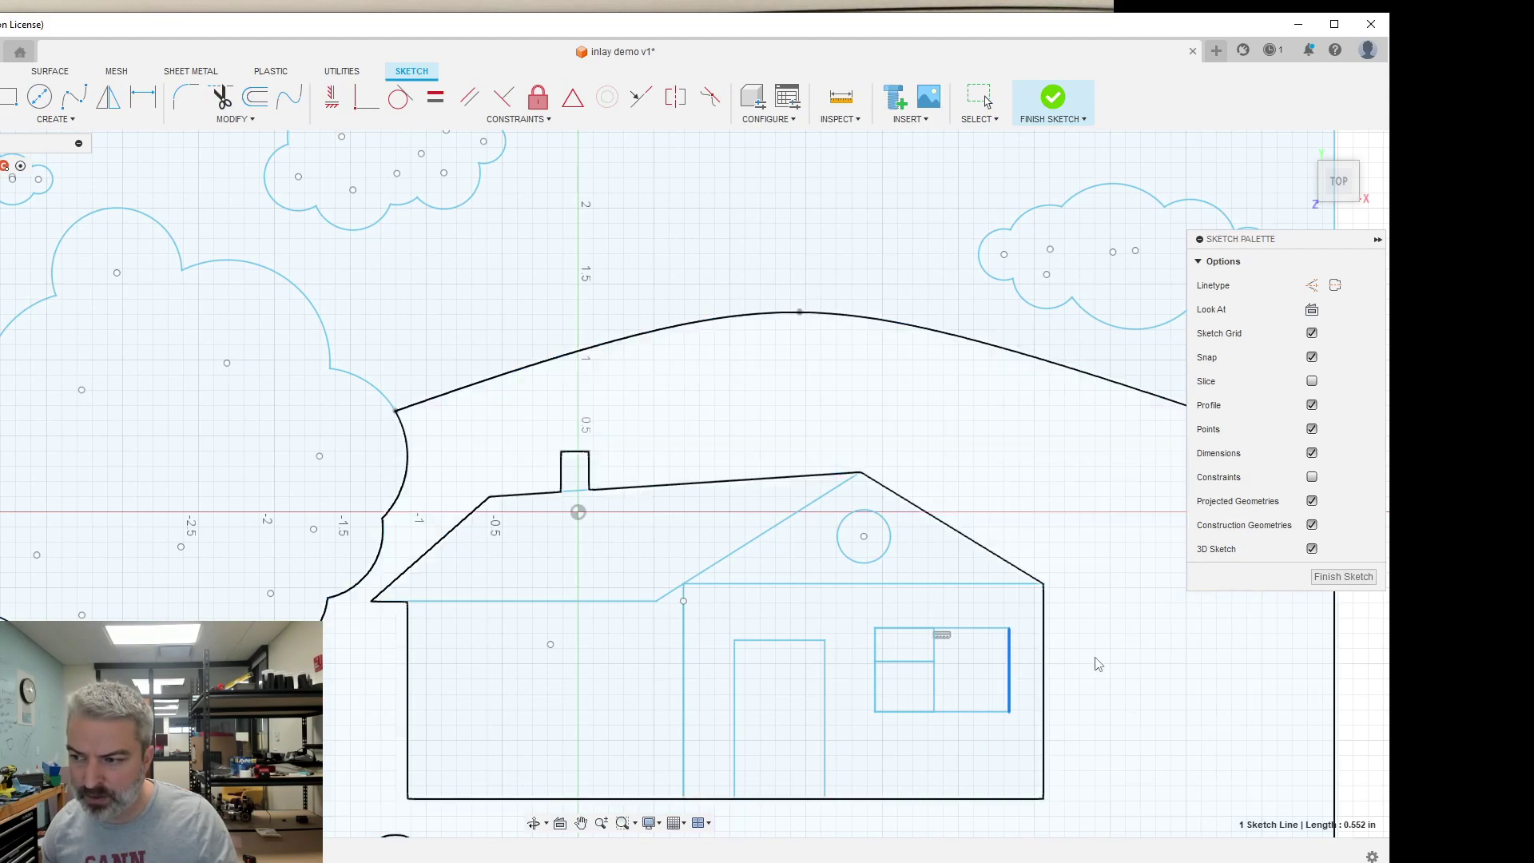
click(1371, 584)
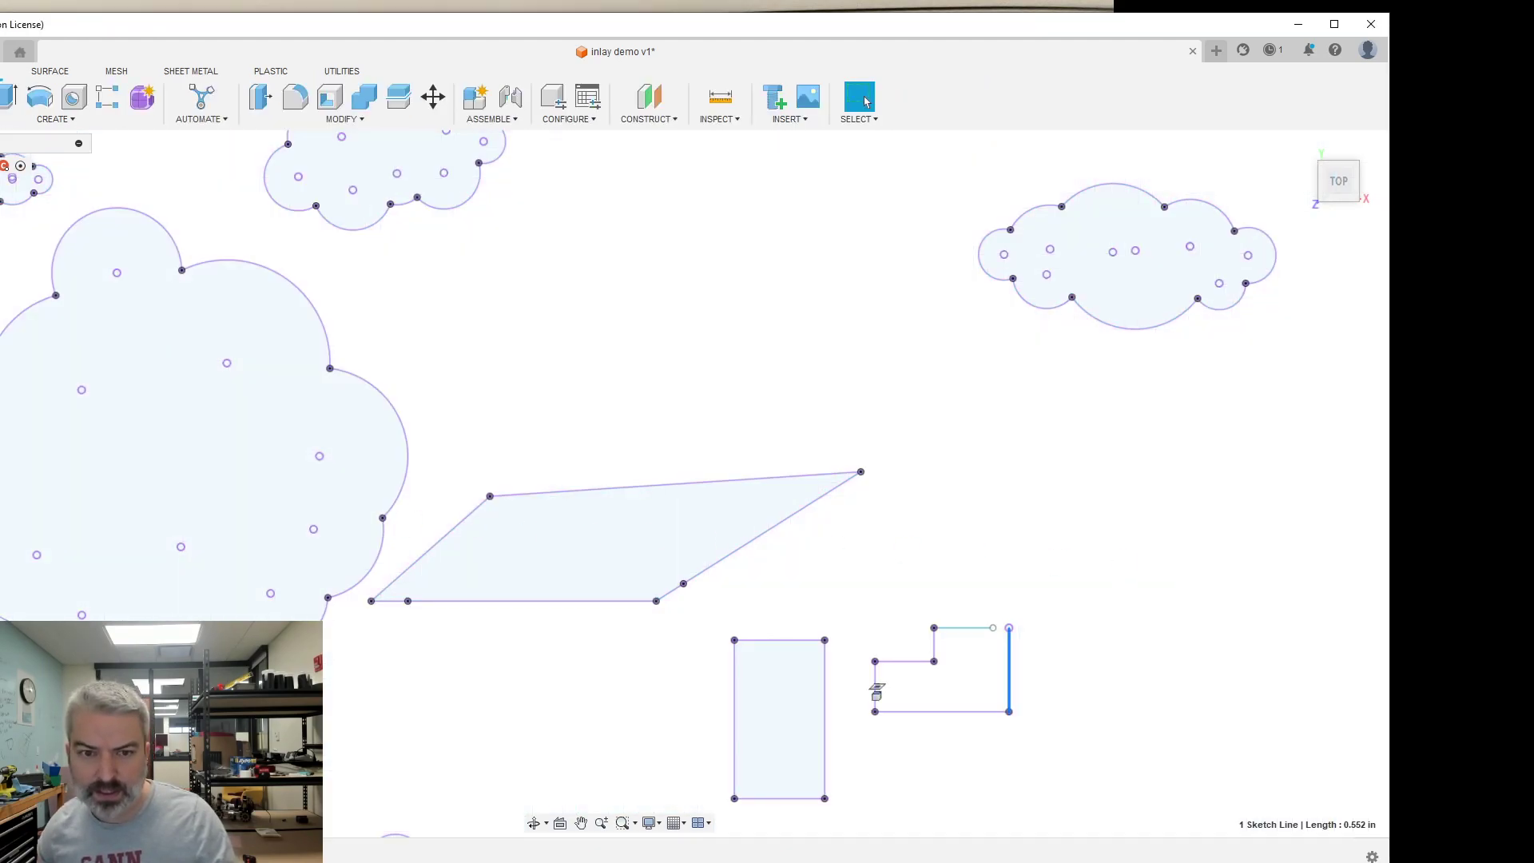
- Select Sketch3 and inspect the pane's top-right corner after the change
click(876, 692)
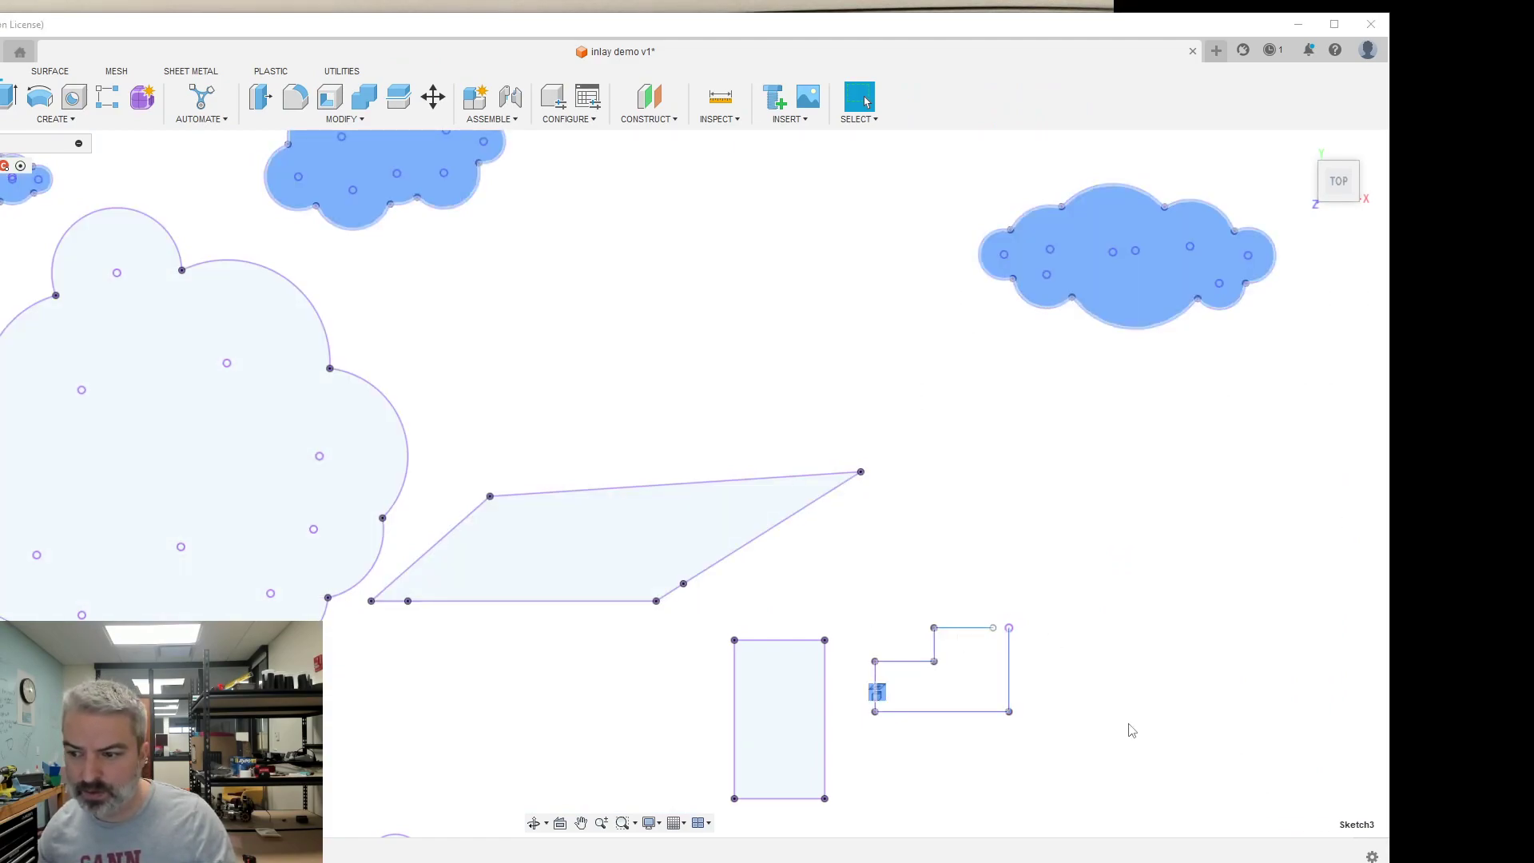
click(1000, 628)
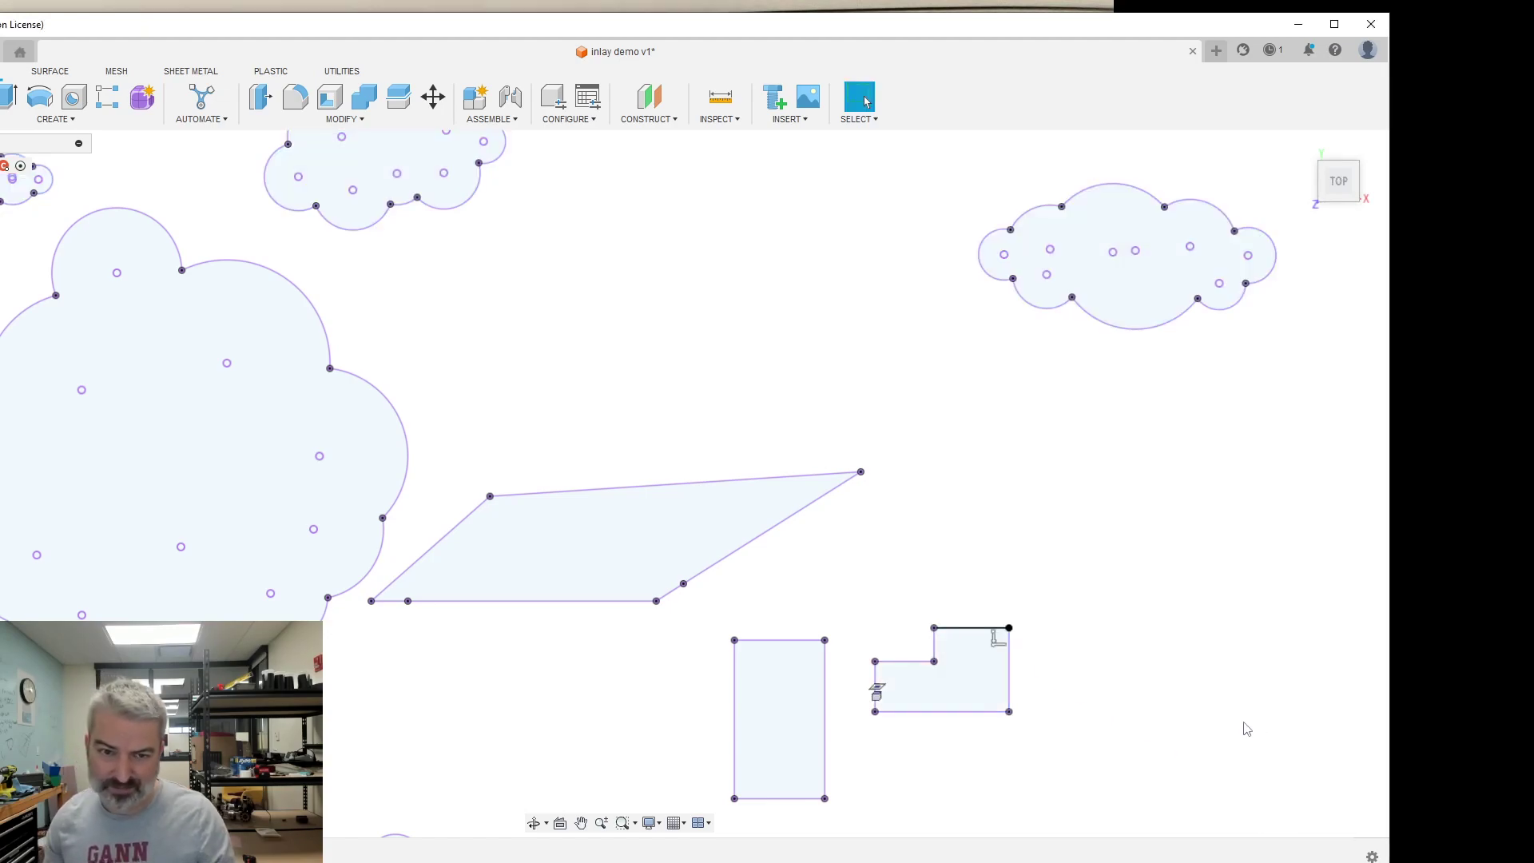
click(2, 246)
click(1, 246)
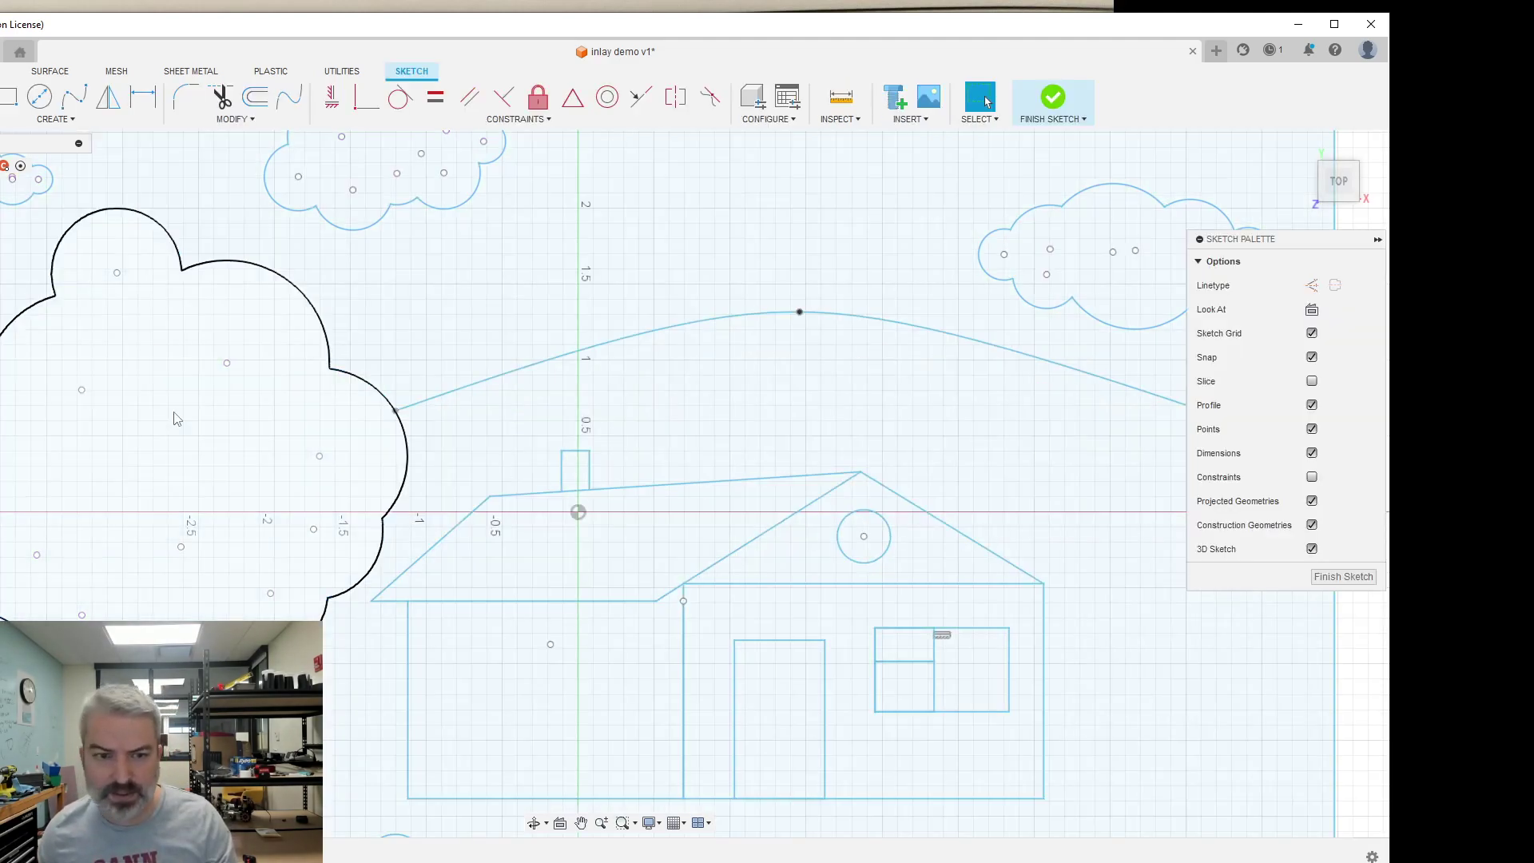
- Finish the landscape sketch, then reopen Sketch1 for editing and close it again
click(1055, 103)
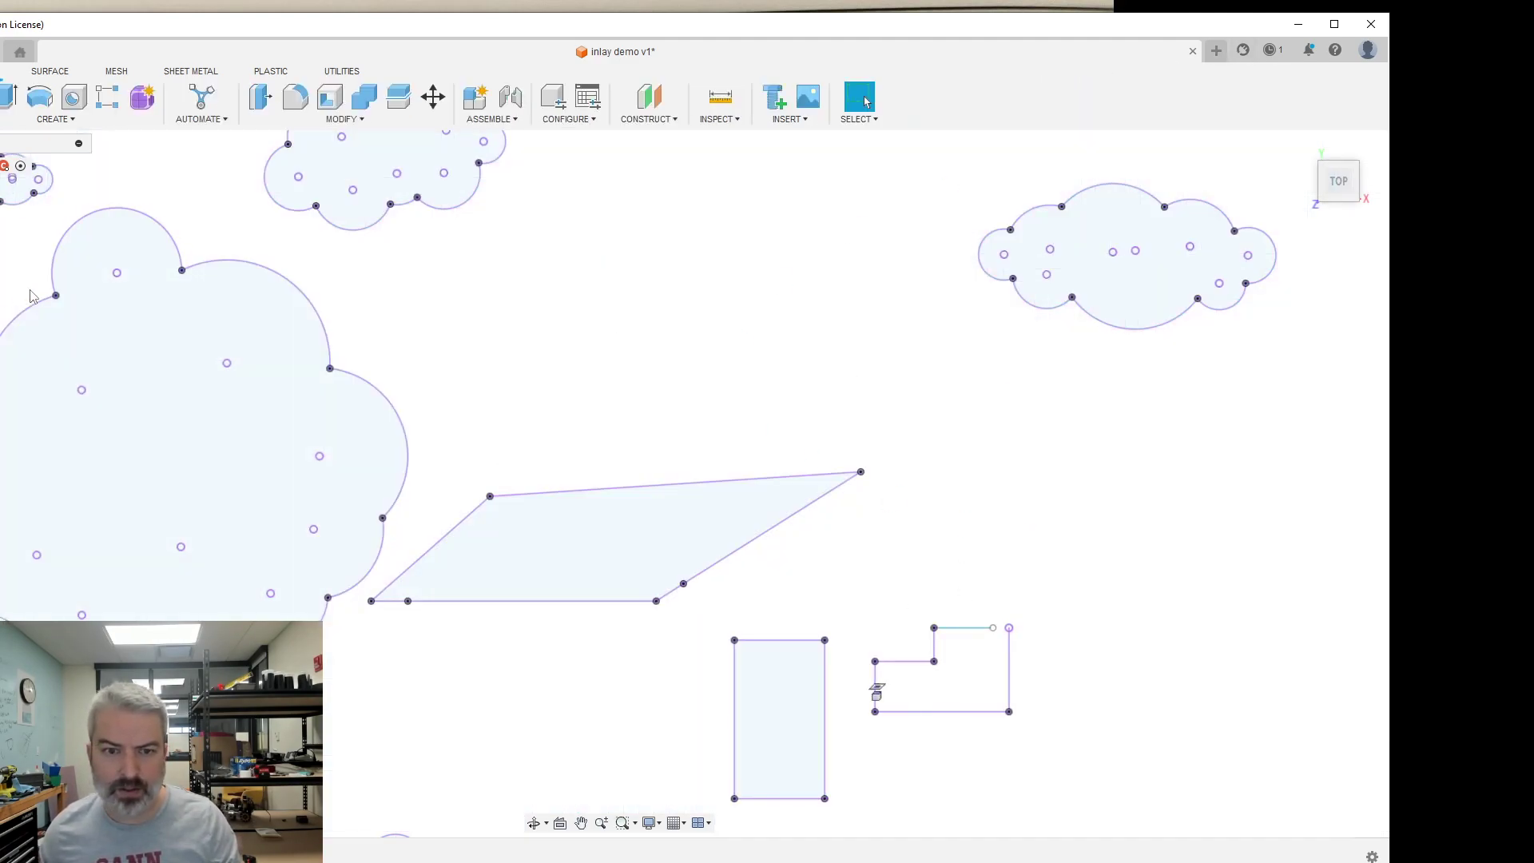
click(0, 283)
right_click(0, 284)
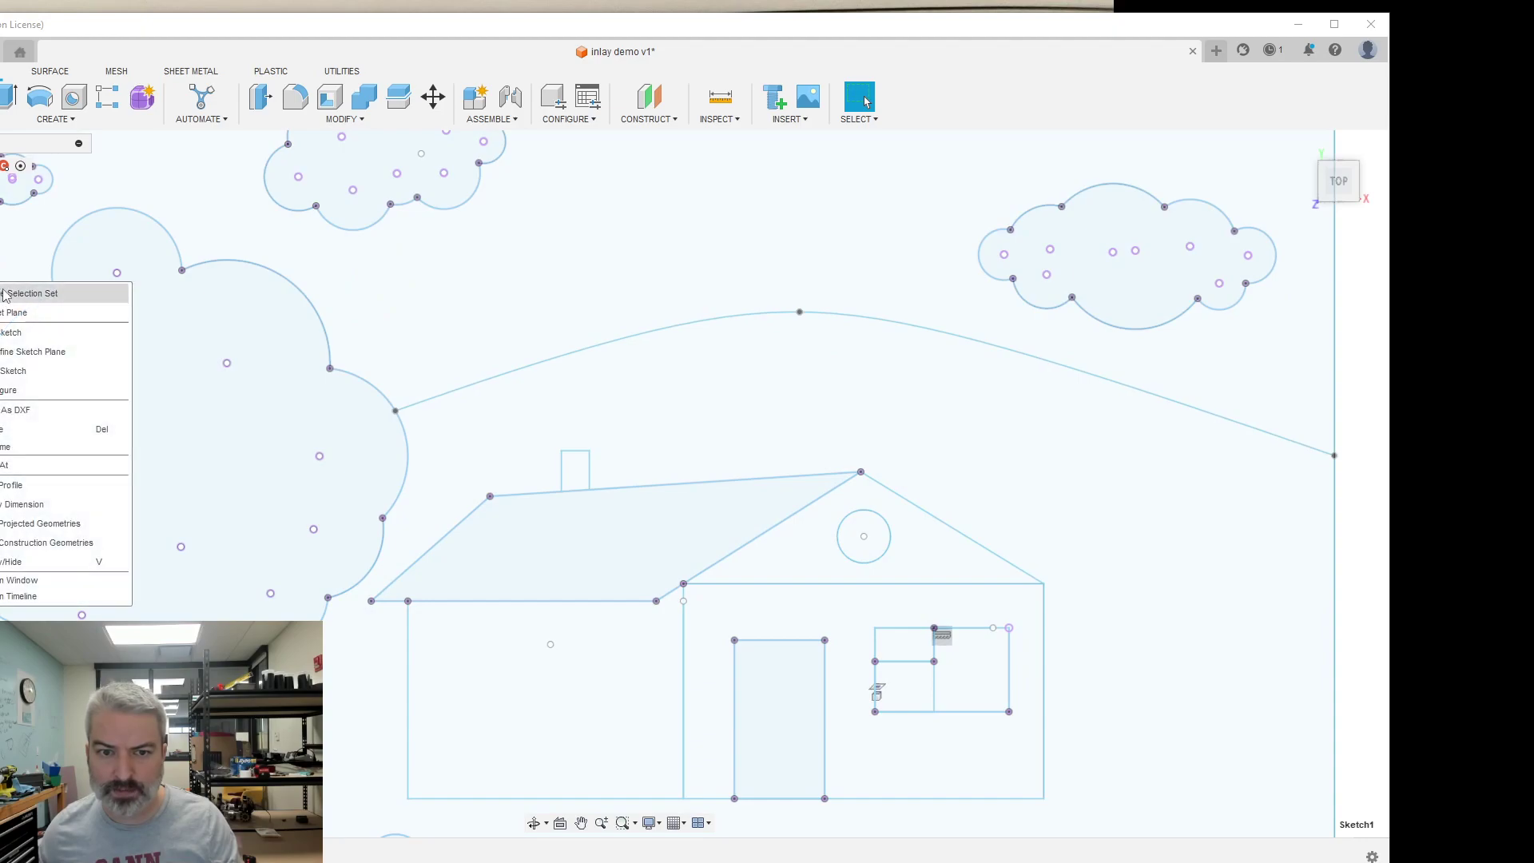
click(23, 335)
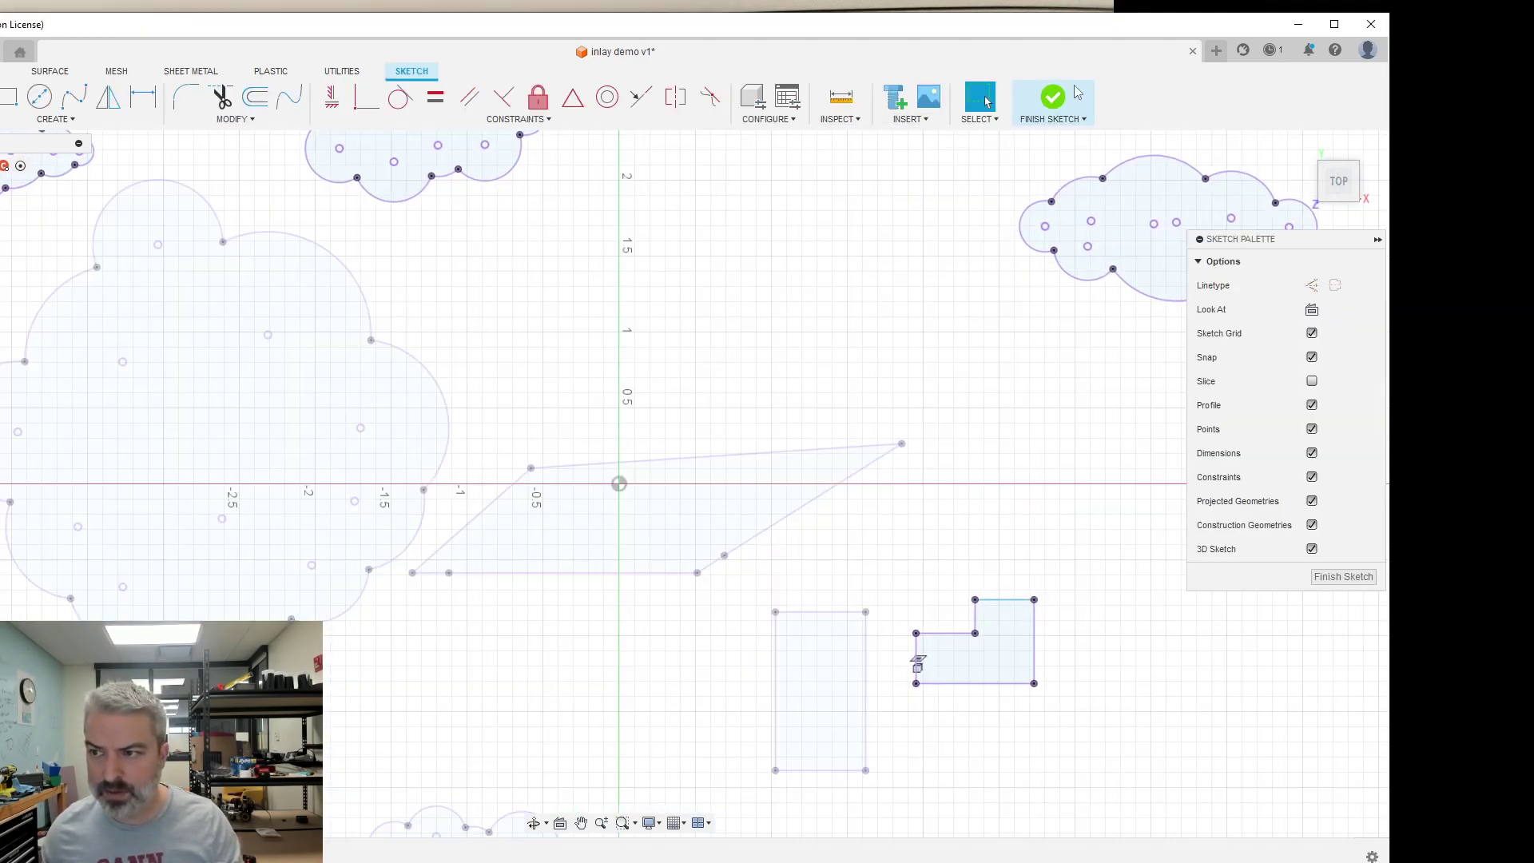
click(1053, 99)
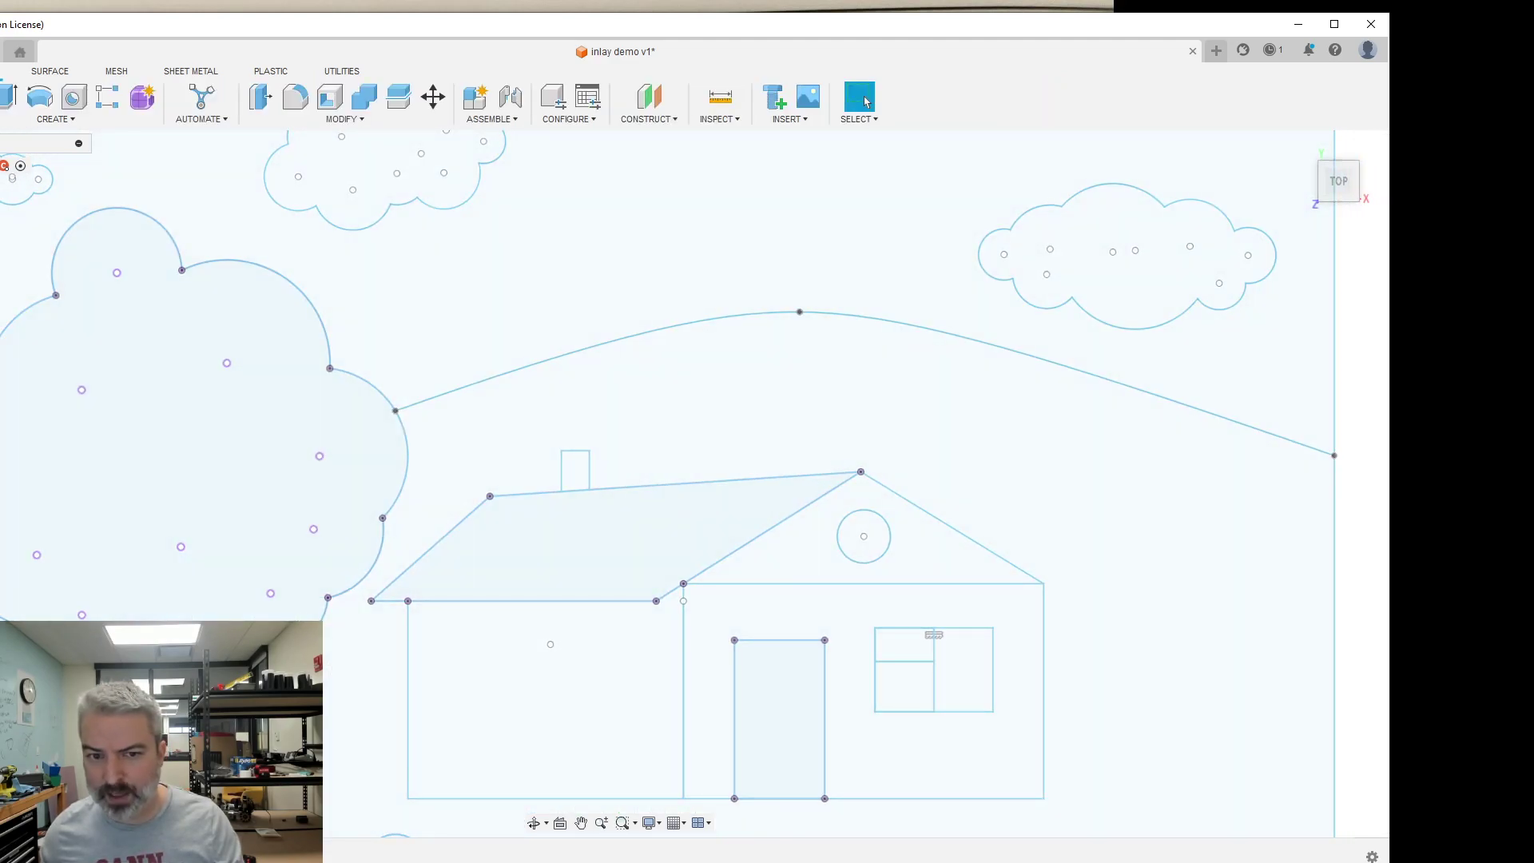
- Reopen Sketch1, check the sky region and window top line, start Project, then finish the sketch
right_click(1, 282)
click(38, 342)
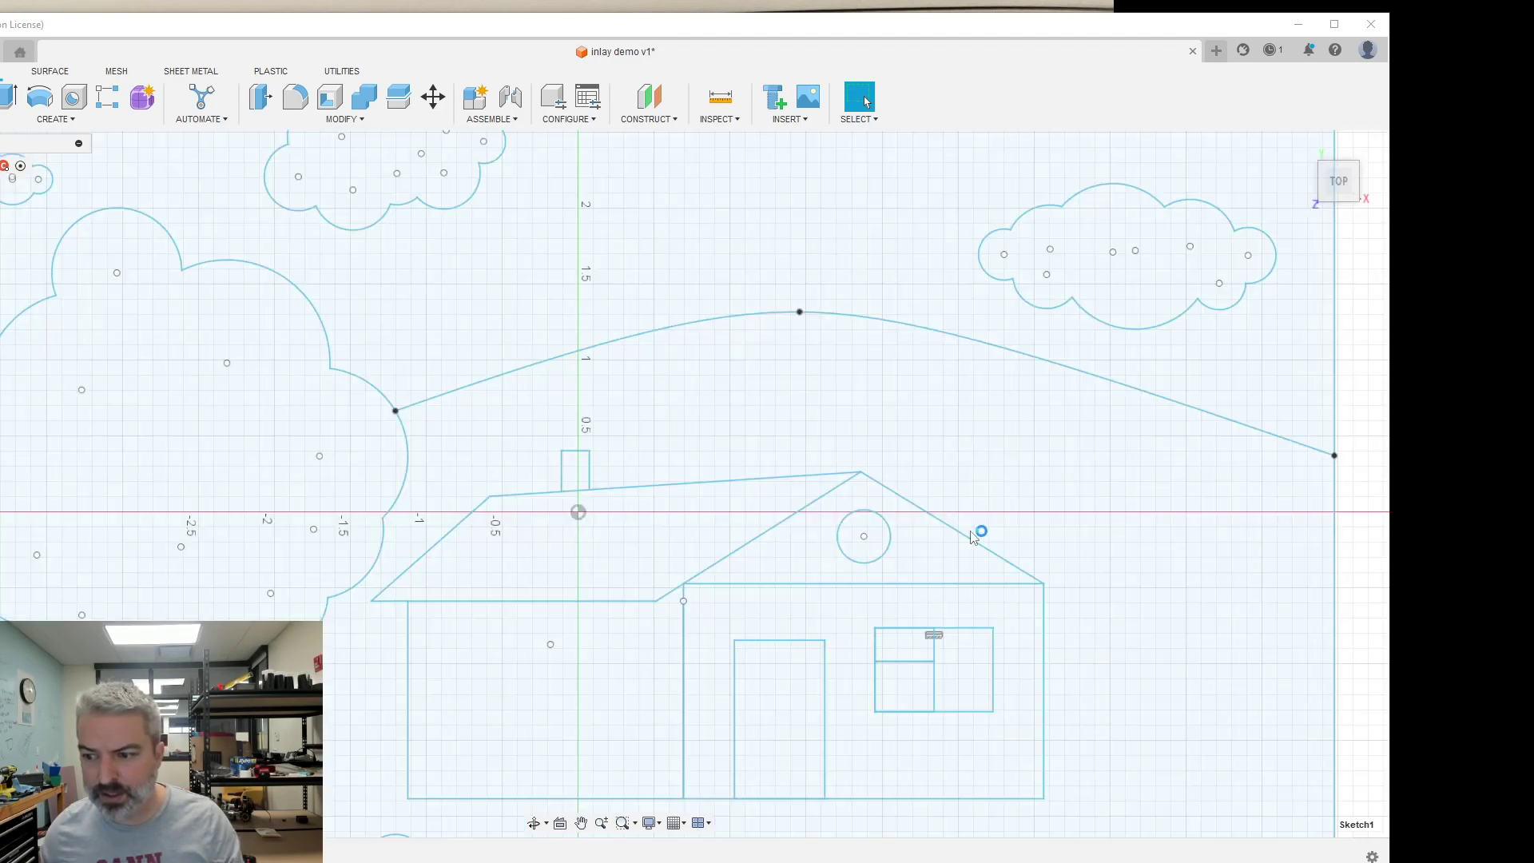
click(1150, 631)
scroll(917, 635, down, 5)
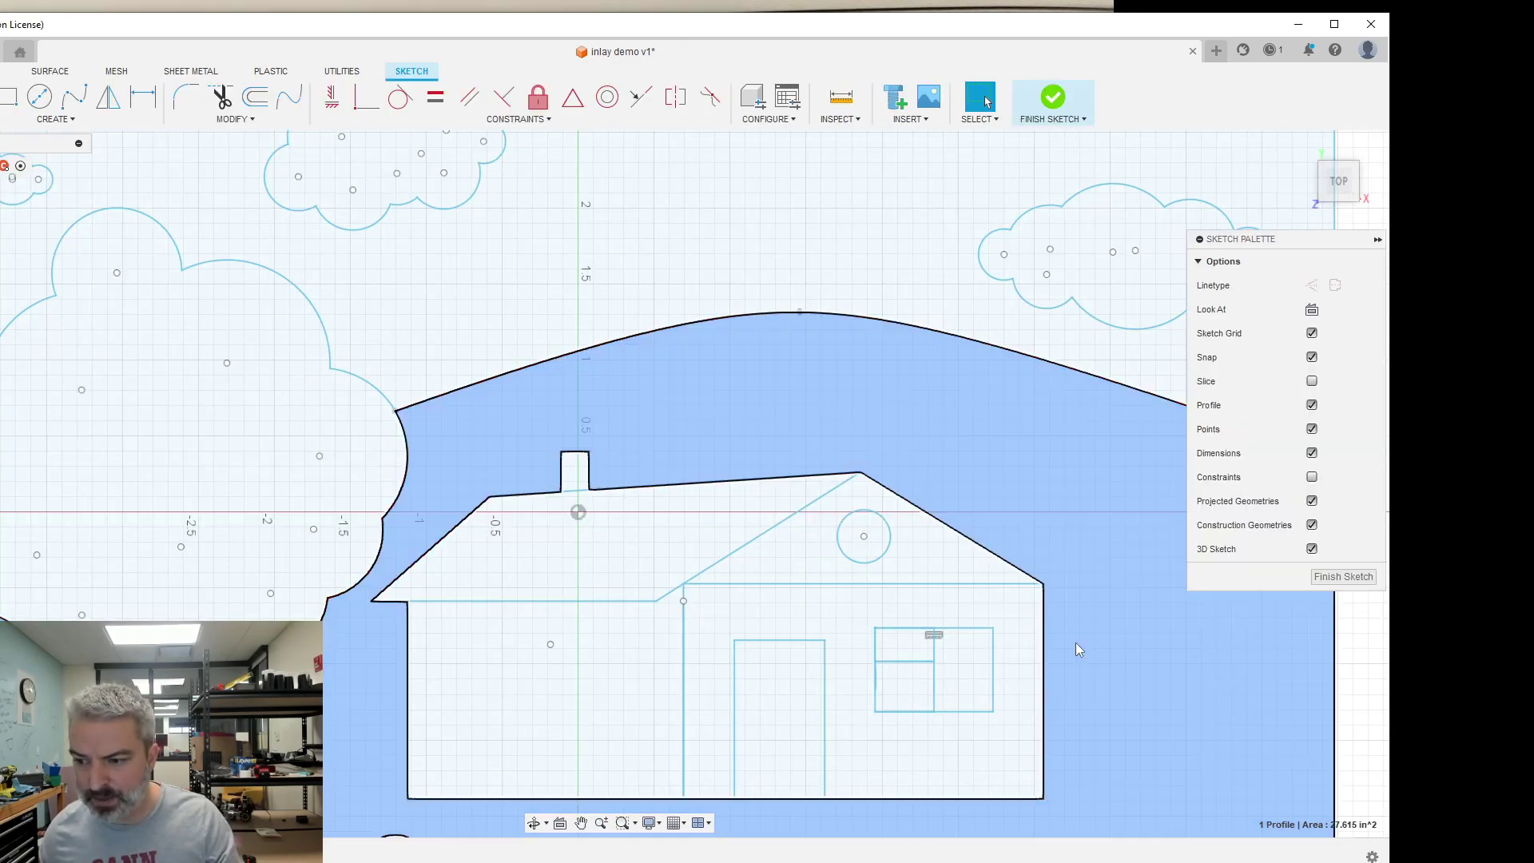
scroll(1137, 645, up, 10)
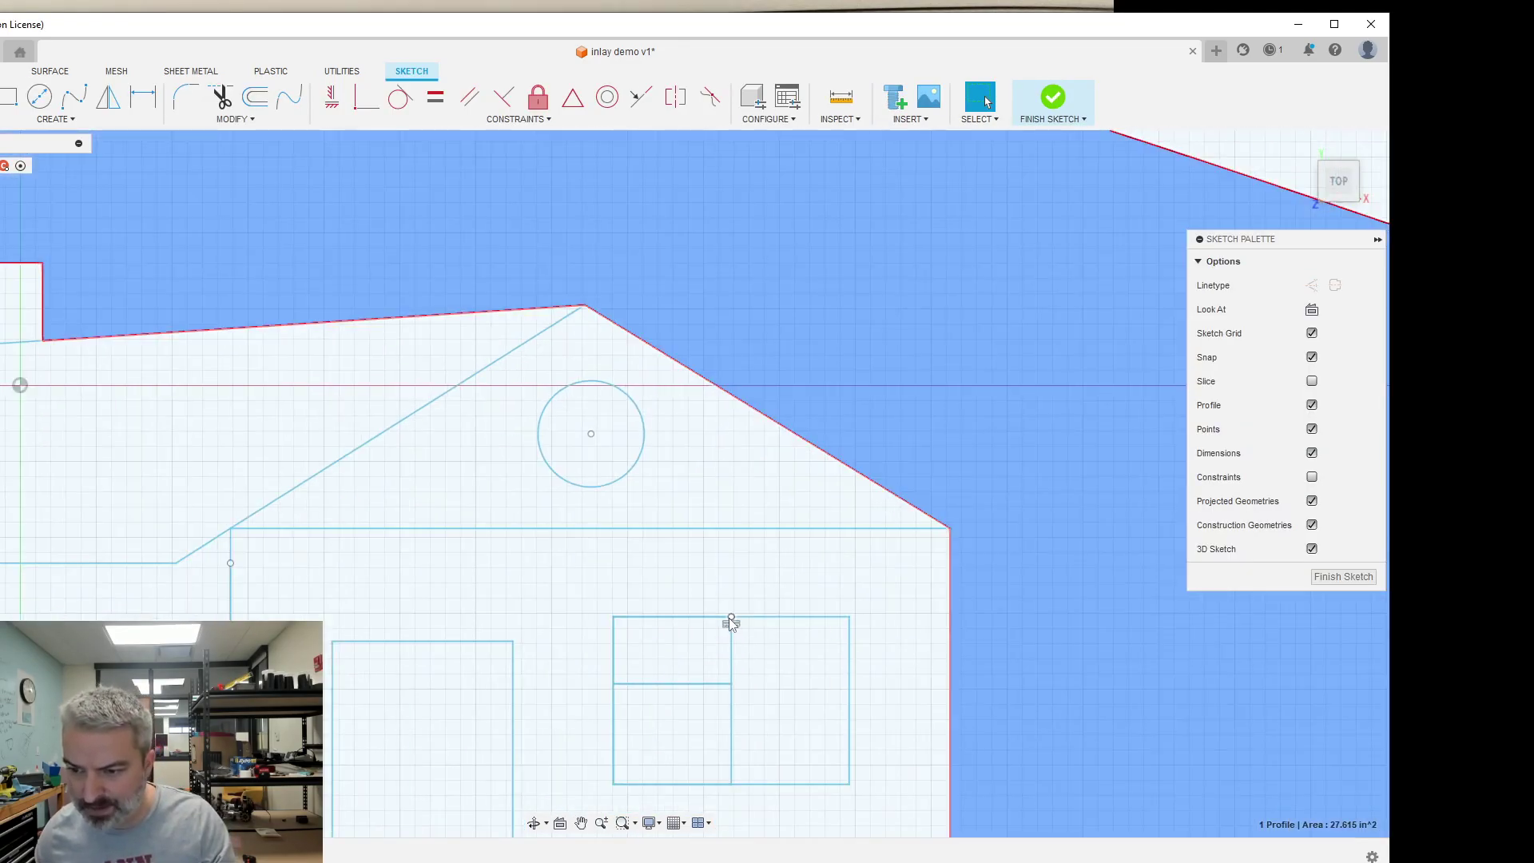
click(776, 624)
click(957, 609)
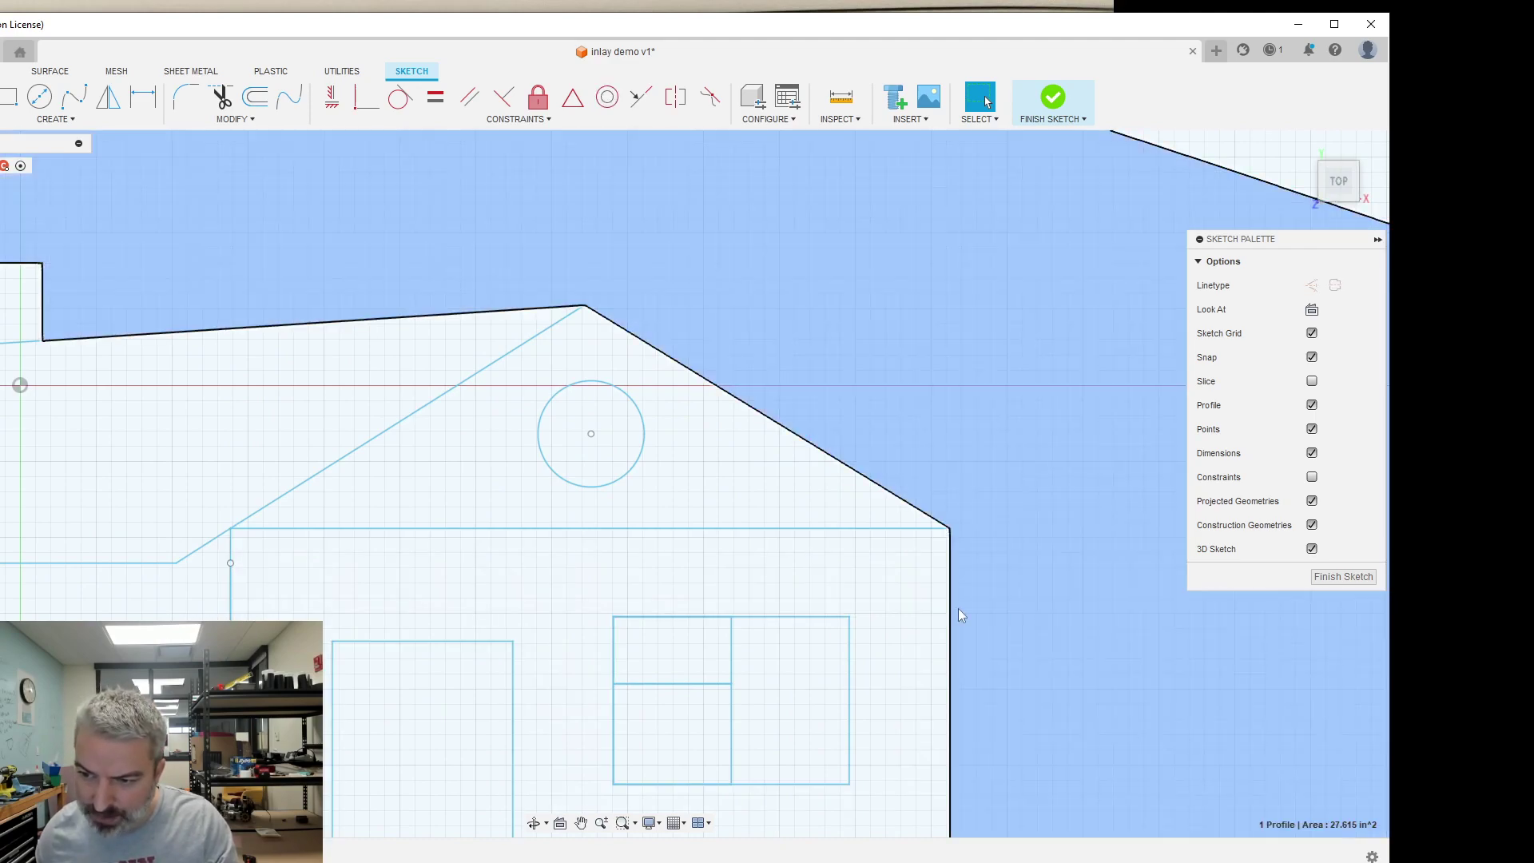
key(p)
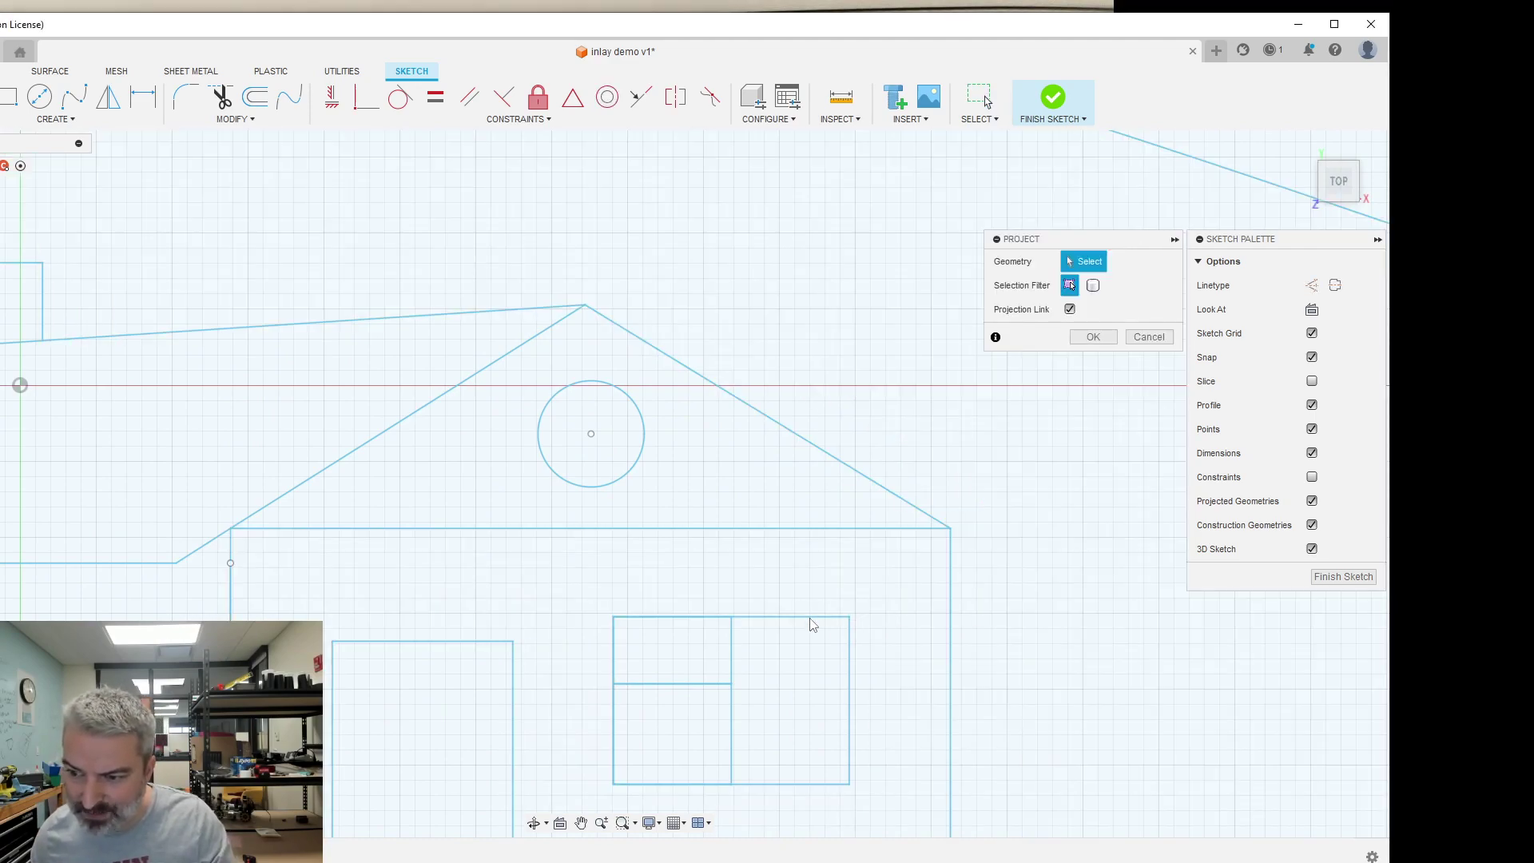
click(1053, 97)
- In Sketch3, project the window's top line and full rectangle, then finish the sketch
right_click(1, 322)
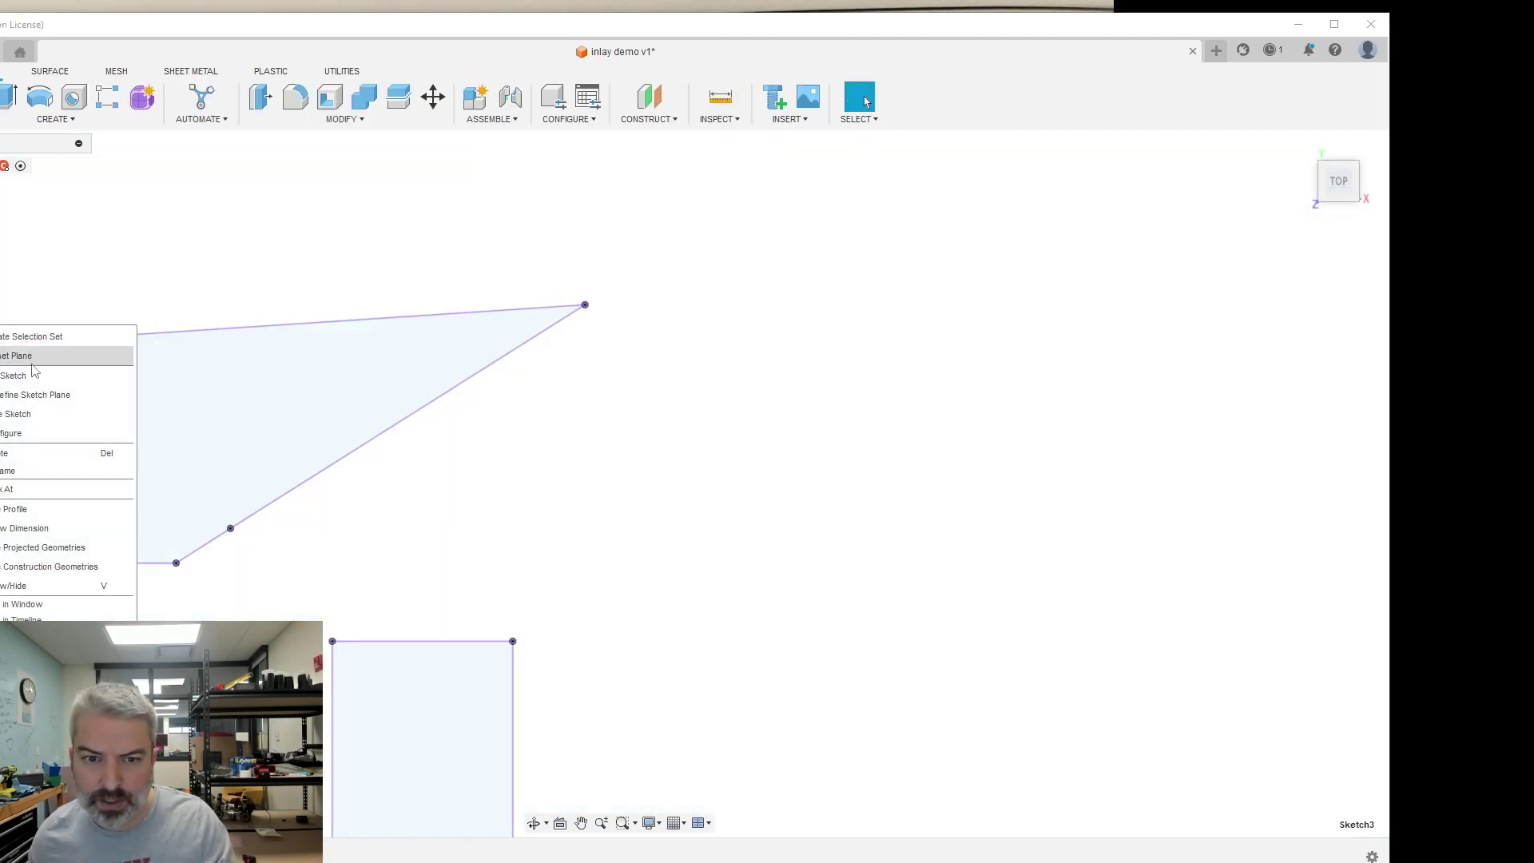
click(40, 376)
scroll(1024, 623, down, 3)
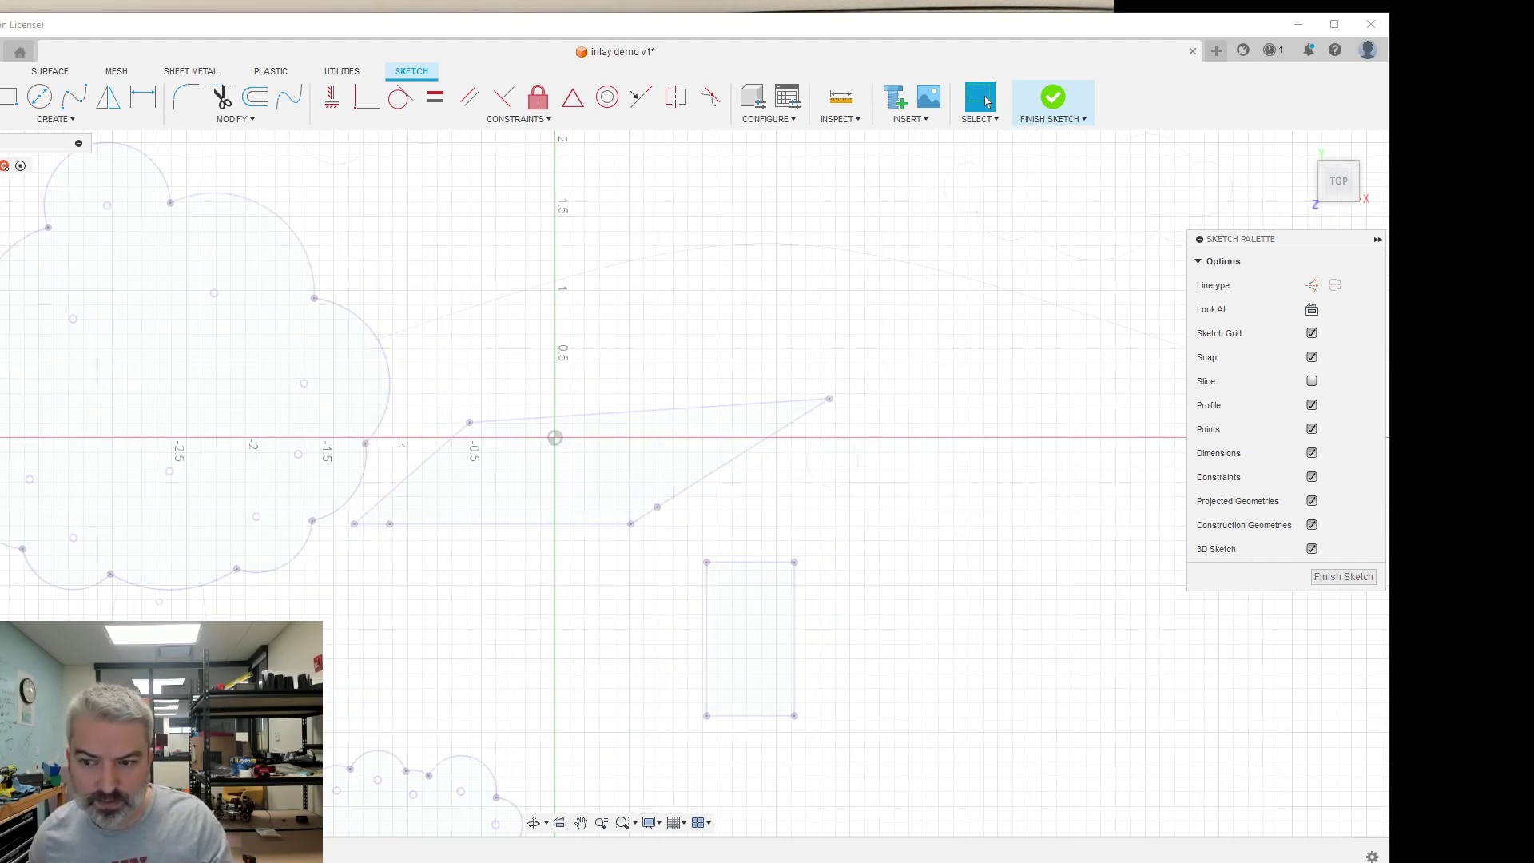
key(p)
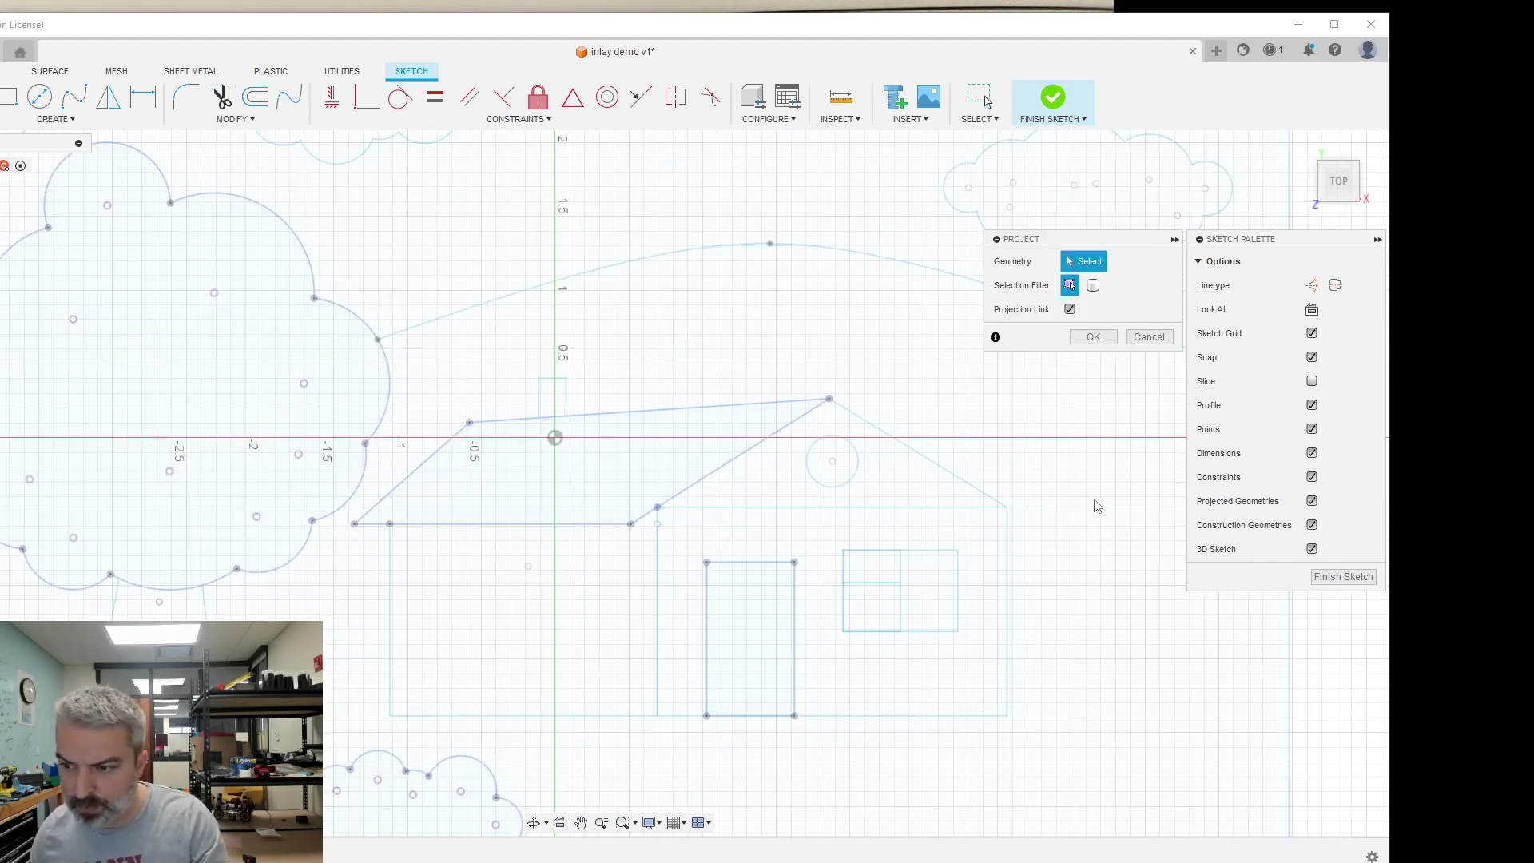
click(938, 551)
scroll(1024, 611, up, 4)
double_click(817, 478)
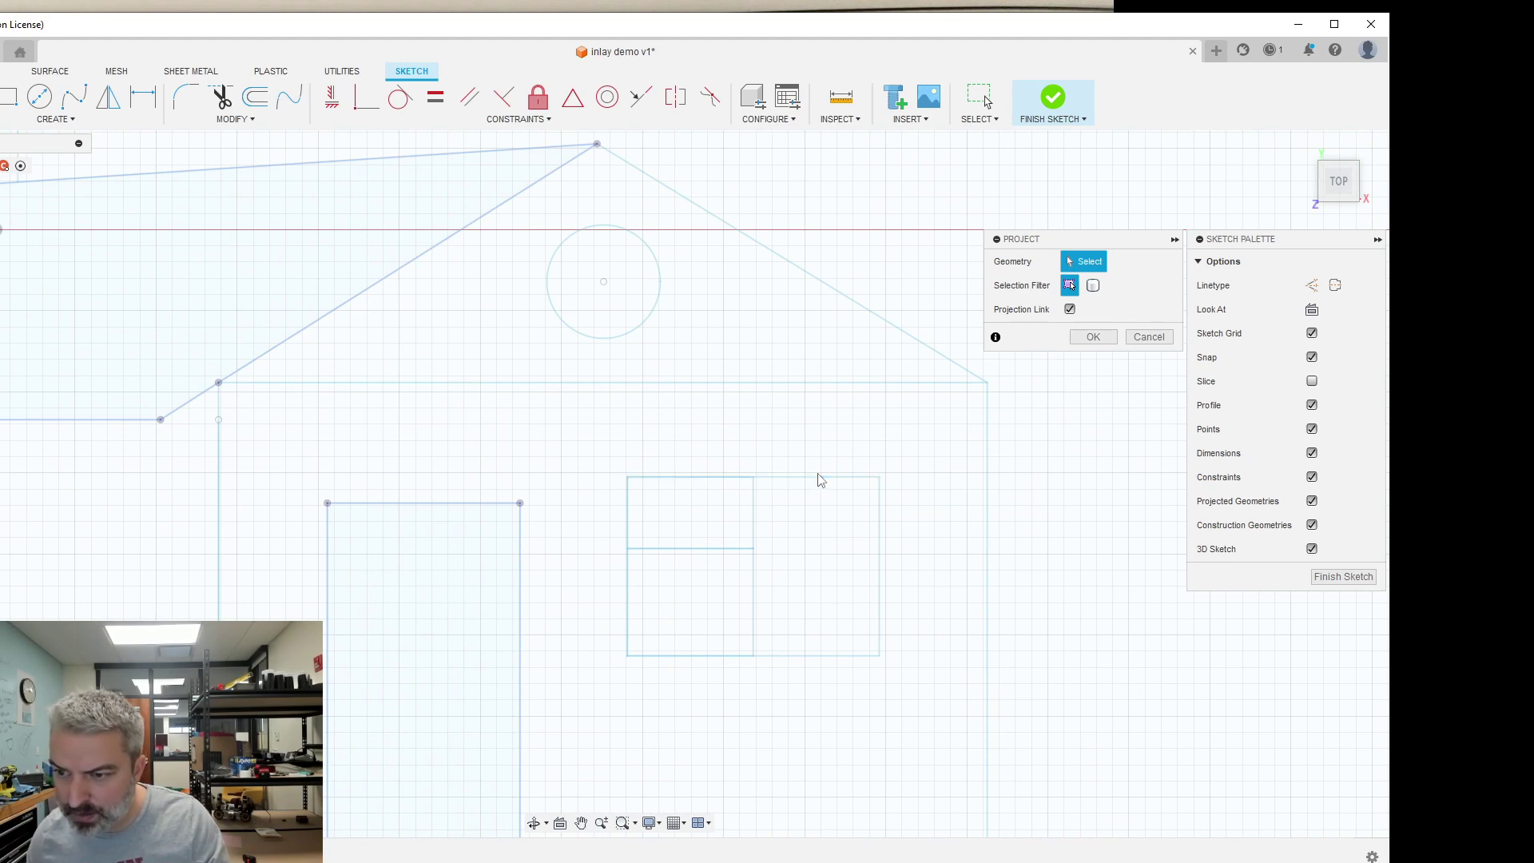
key(Escape)
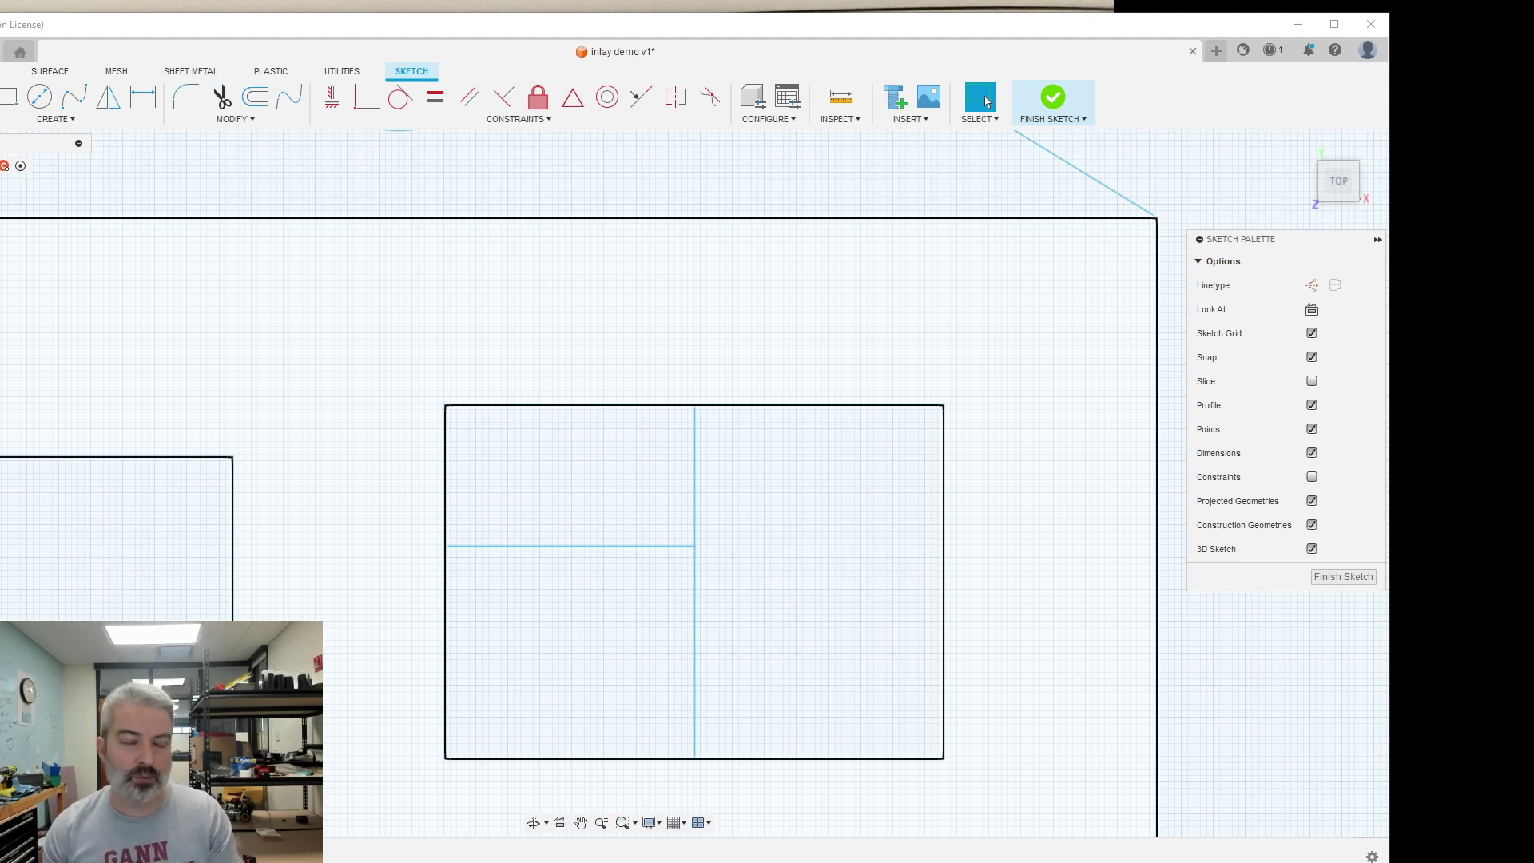
click(1052, 97)
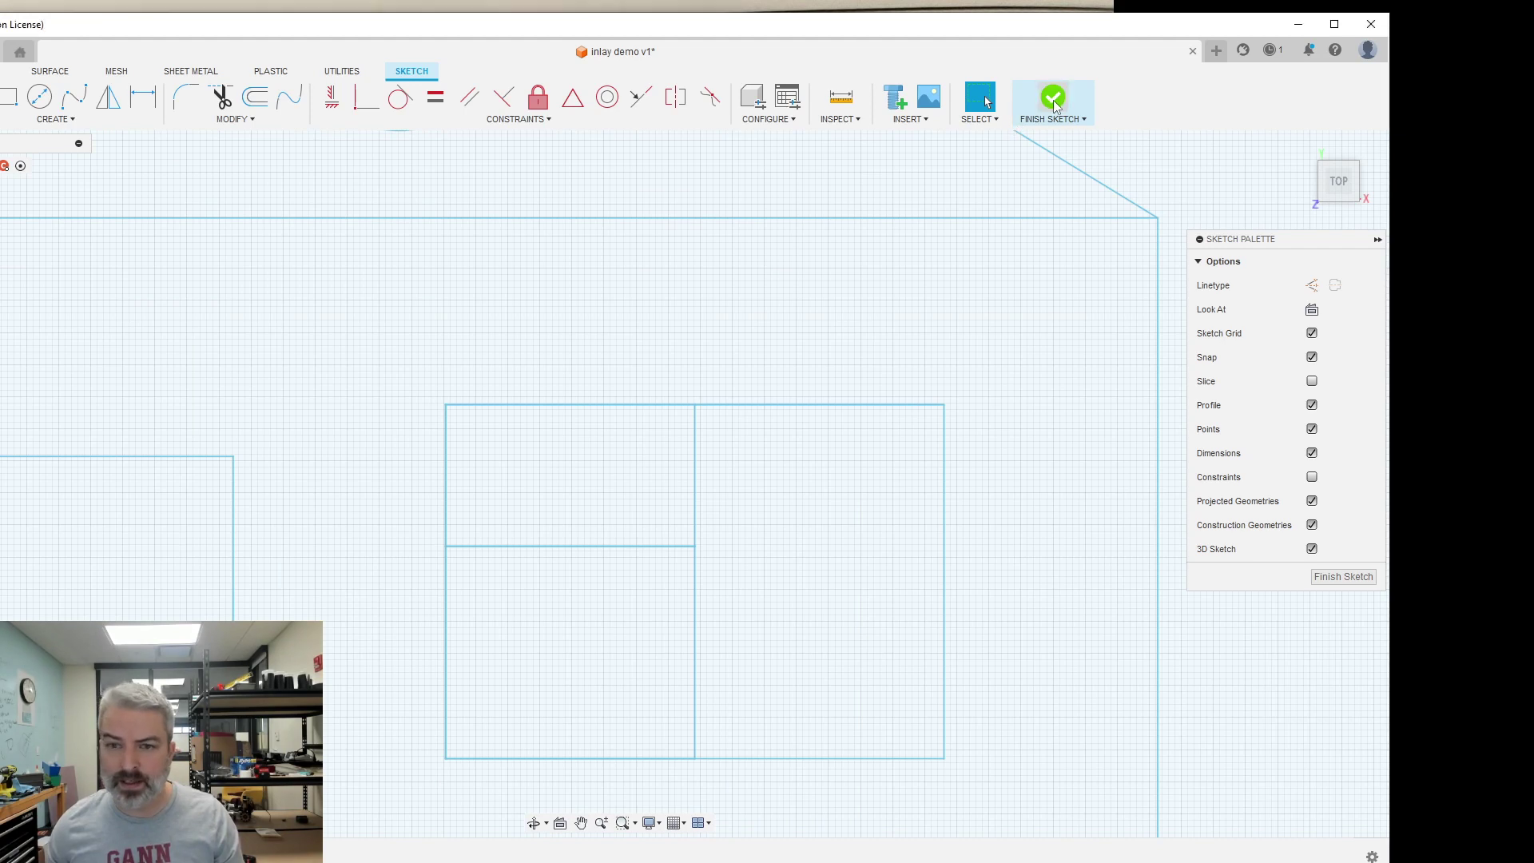